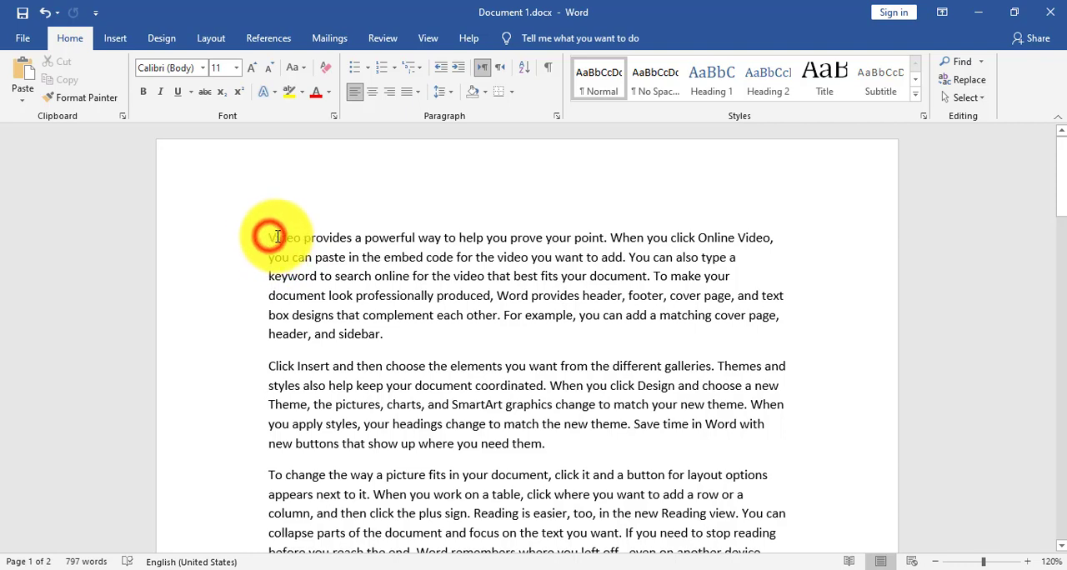
- Copy the first paragraph's first two sentences, through "best fits your document.", to the end of the second paragraph
left_click_drag(270, 237, 650, 276)
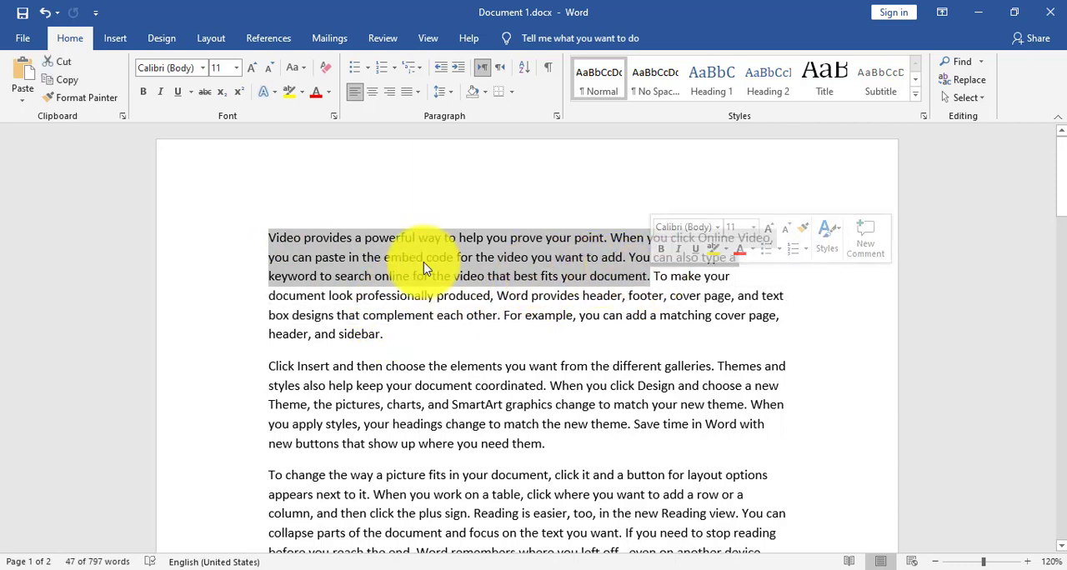
left_click(67, 80)
left_click(565, 450)
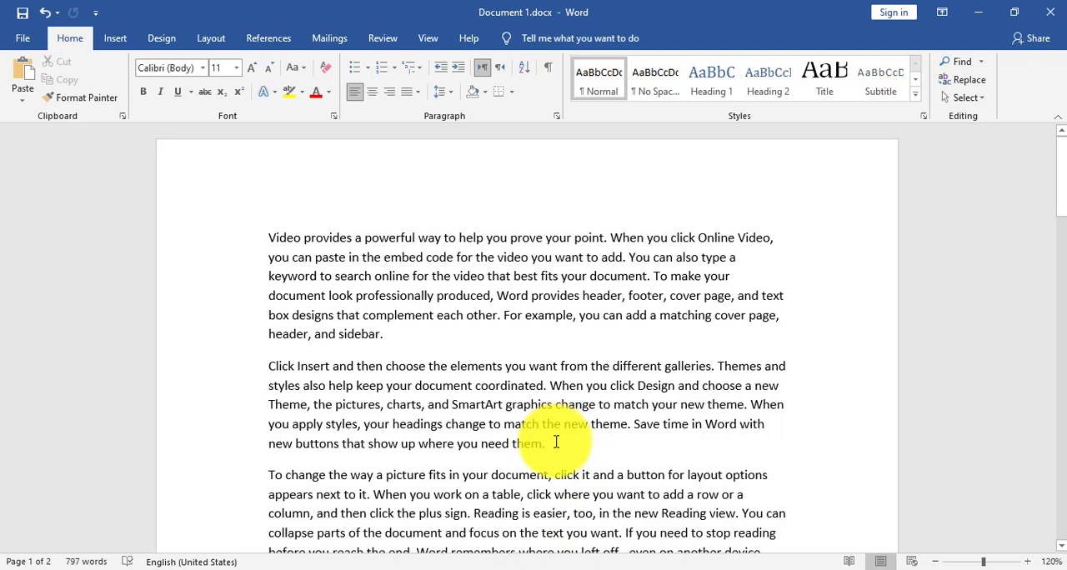
left_click(22, 79)
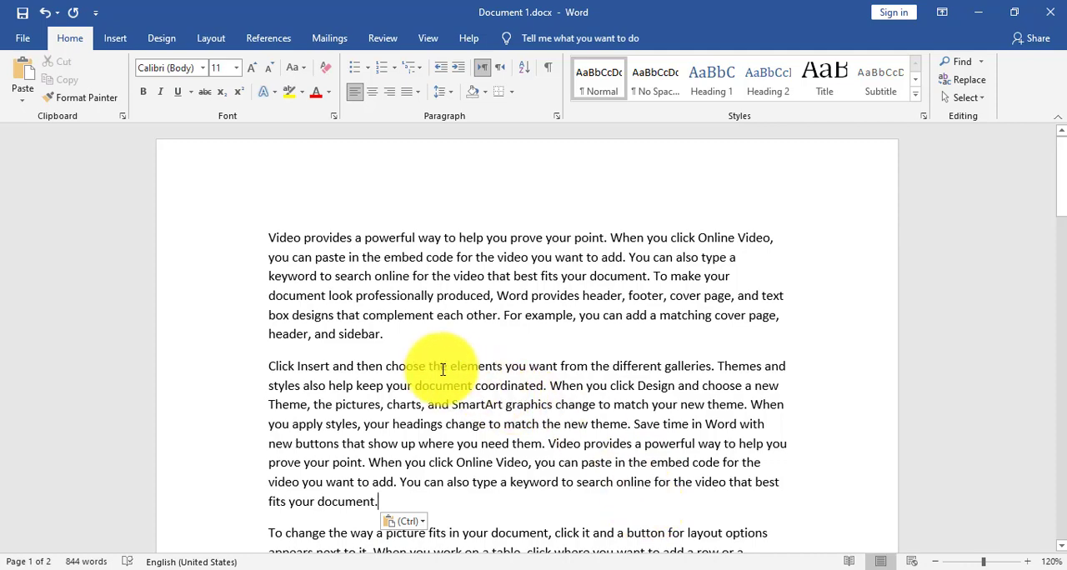
- Copy the third paragraph, "To change the way a picture fits", to the end of the fourth paragraph and remove the extra blank line
scroll(433, 374, "down", 3)
left_click_drag(268, 399, 781, 474)
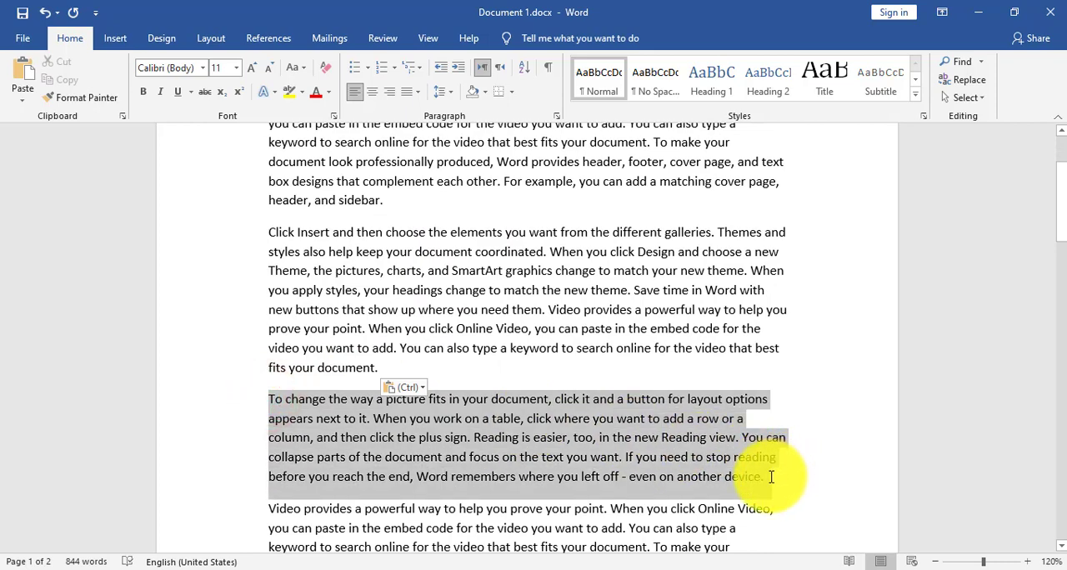
left_click(67, 80)
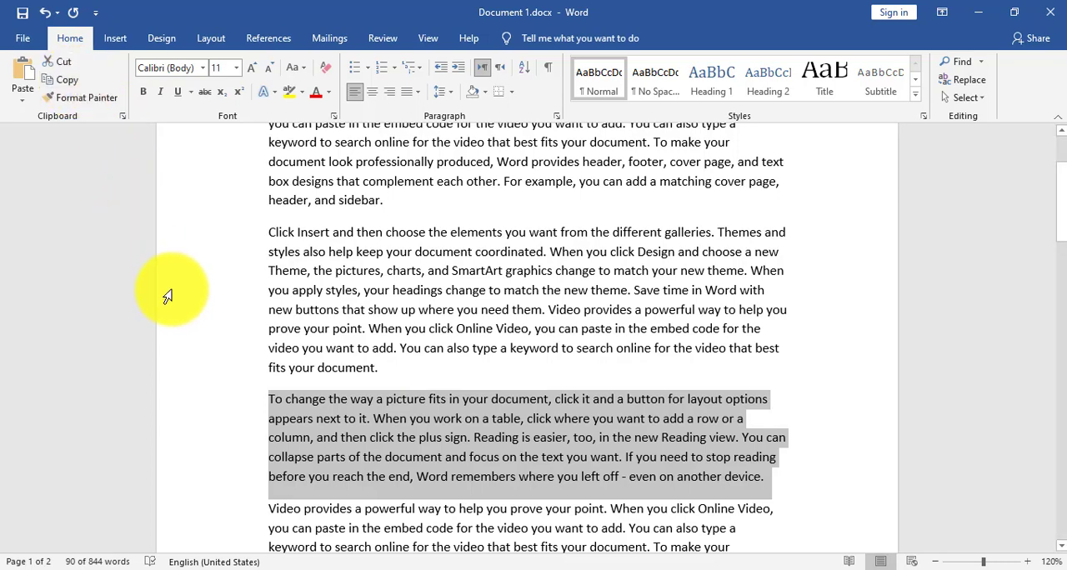
scroll(167, 295, "down", 2)
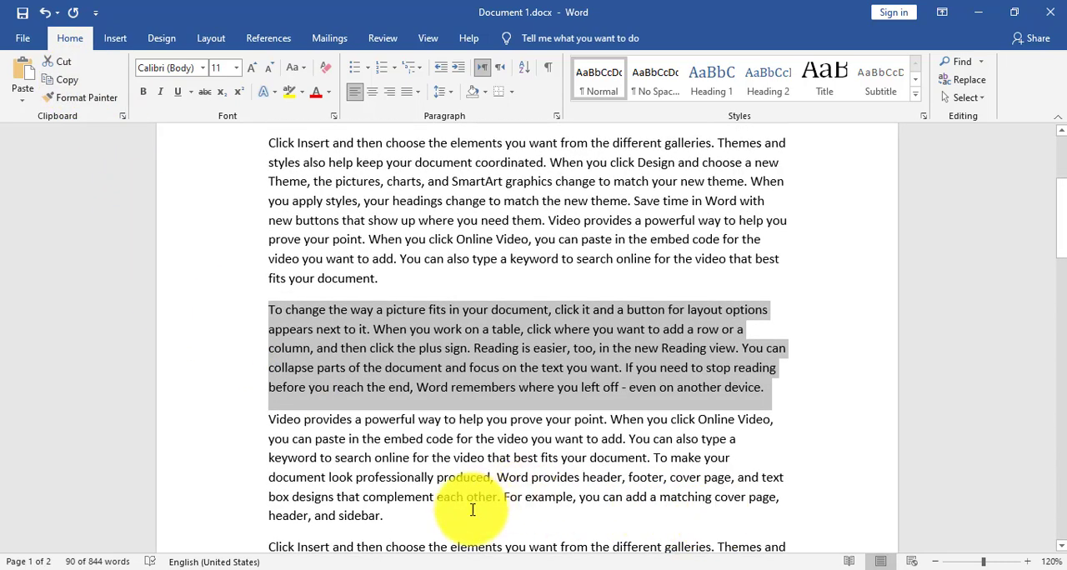
left_click(393, 517)
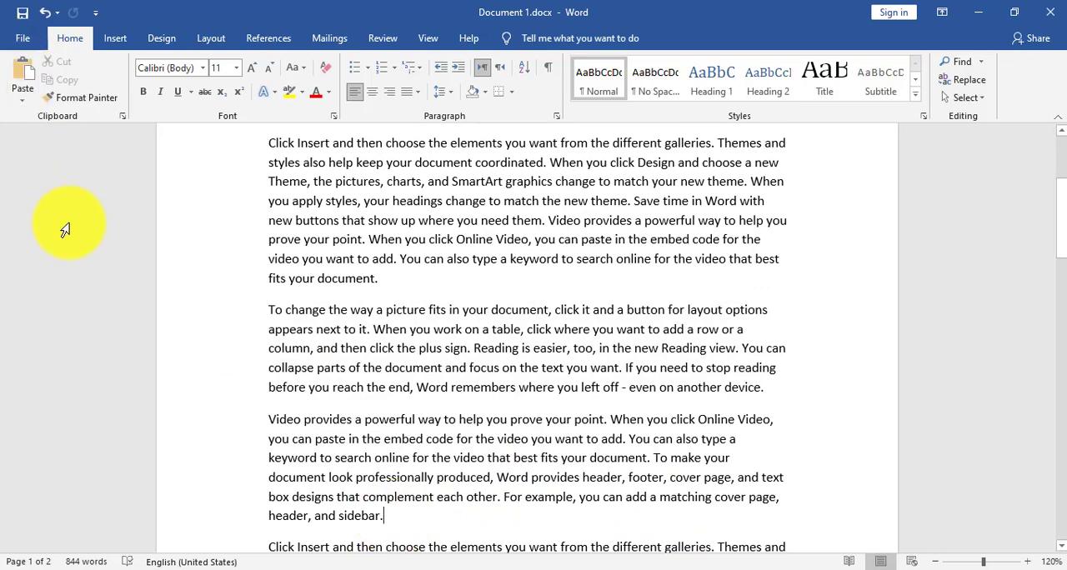
key("ctrl+v")
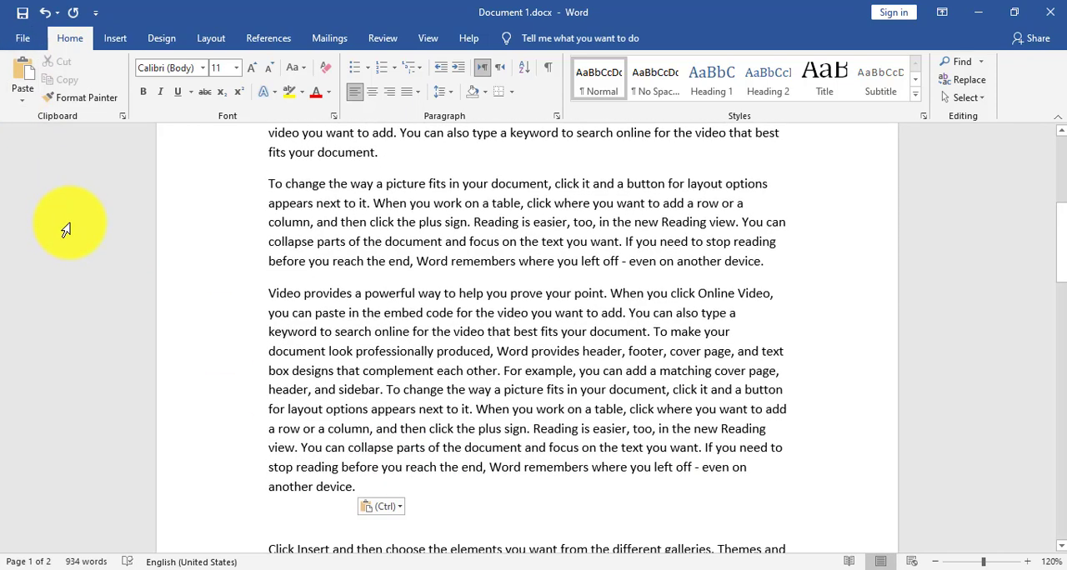
key("BackSpace")
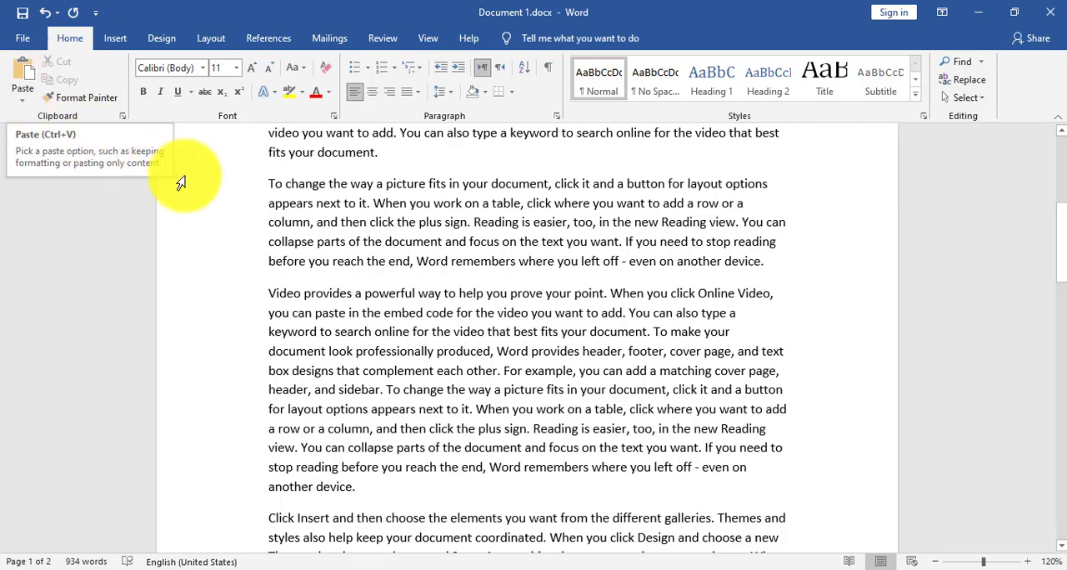
- Move the opening "Video provides" paragraph to a new line after the second "Click Insert" paragraph, which ends "where you need them."
scroll(267, 225, "up", 6)
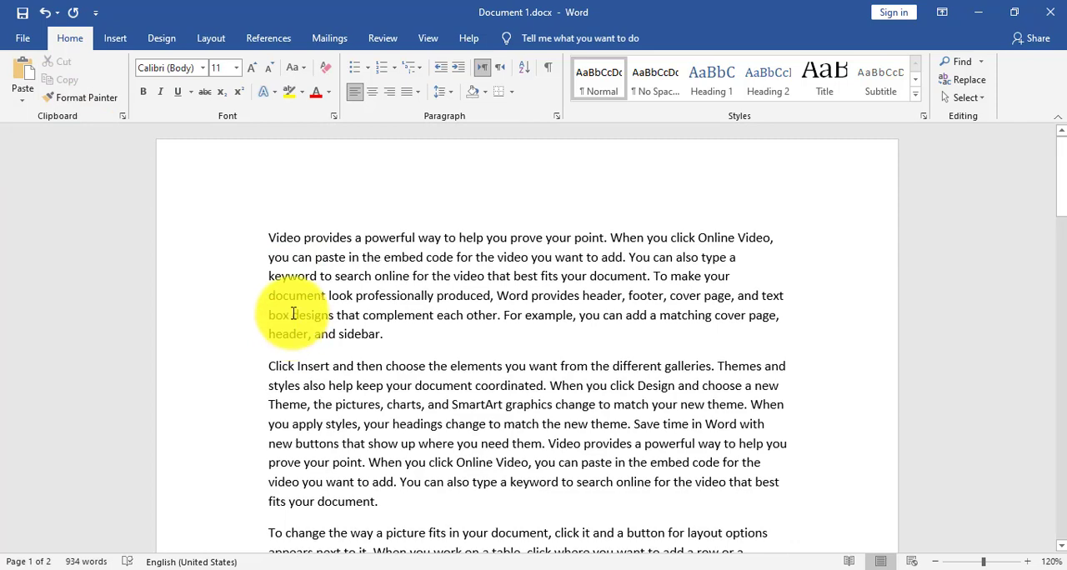
scroll(287, 310, "down", 1)
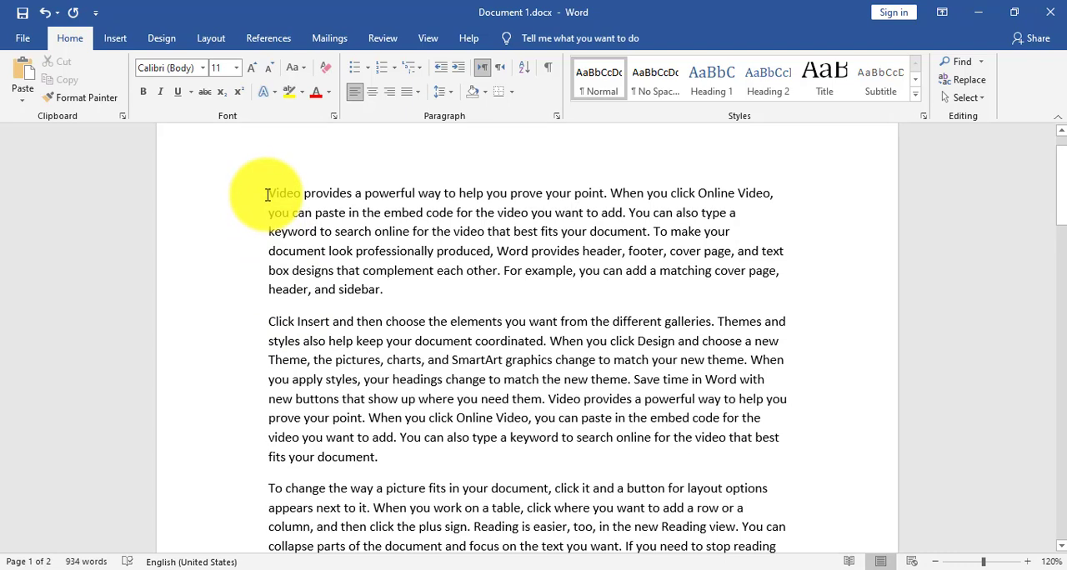
left_click_drag(267, 194, 398, 288)
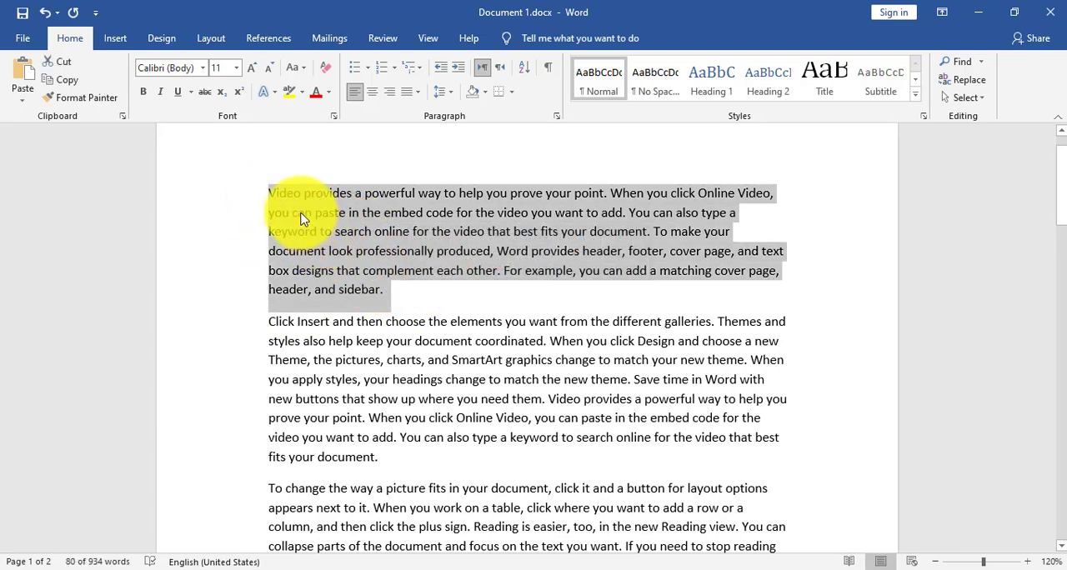
left_click(64, 70)
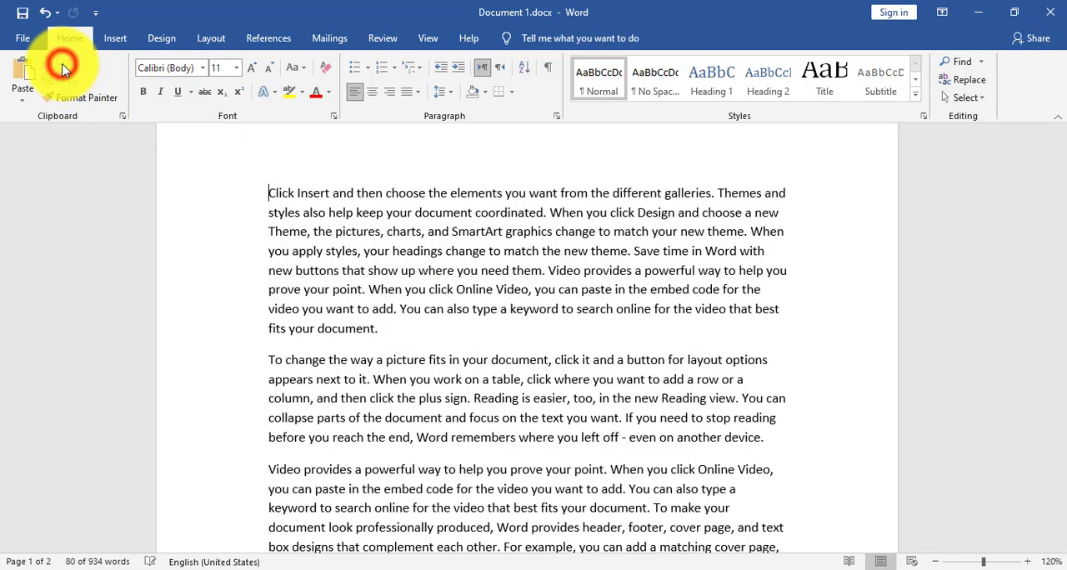
scroll(250, 417, "down", 10)
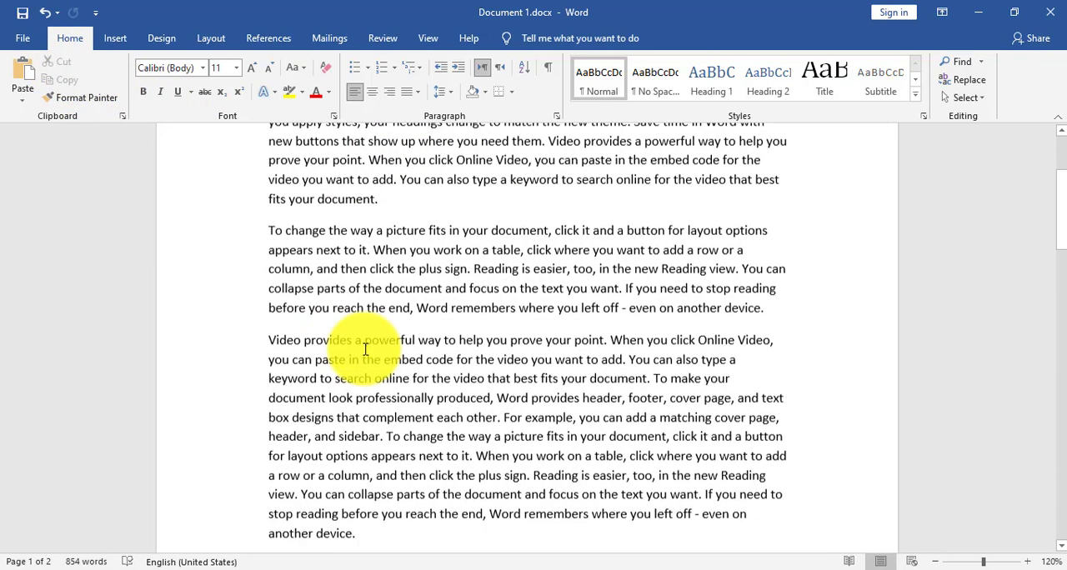
left_click(570, 376)
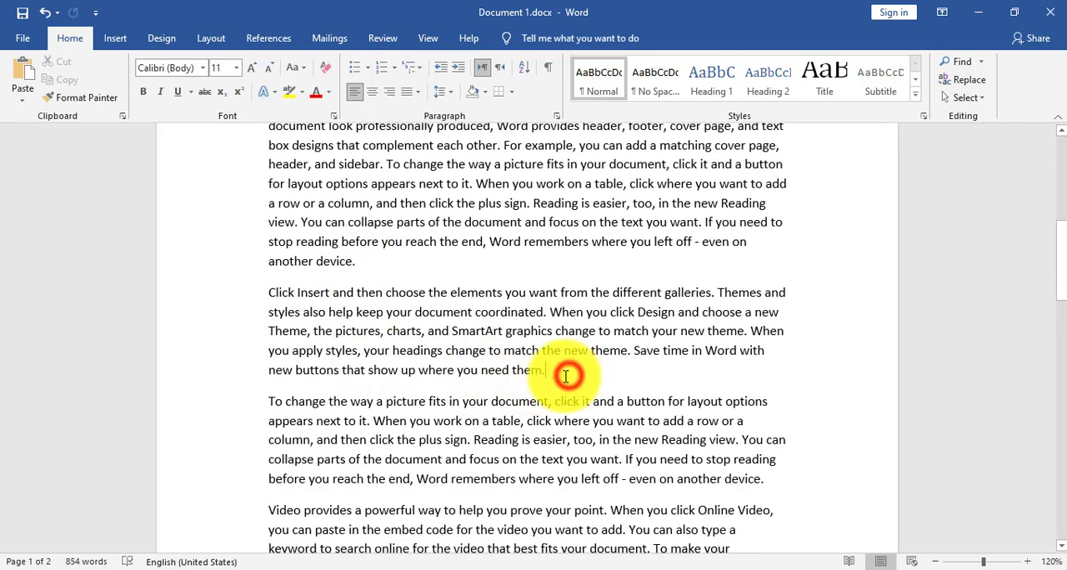
key("Return")
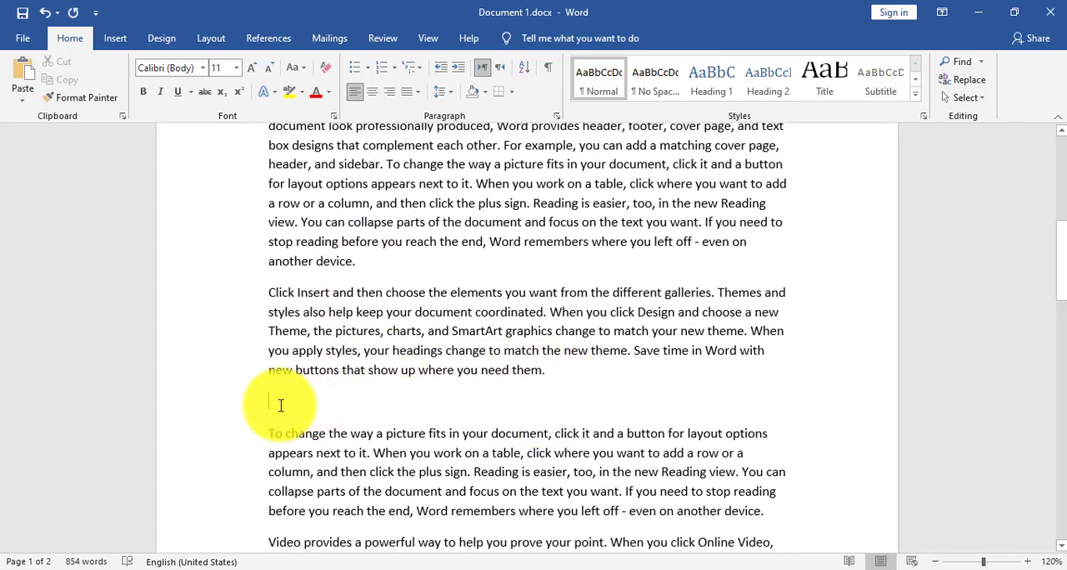
left_click(24, 78)
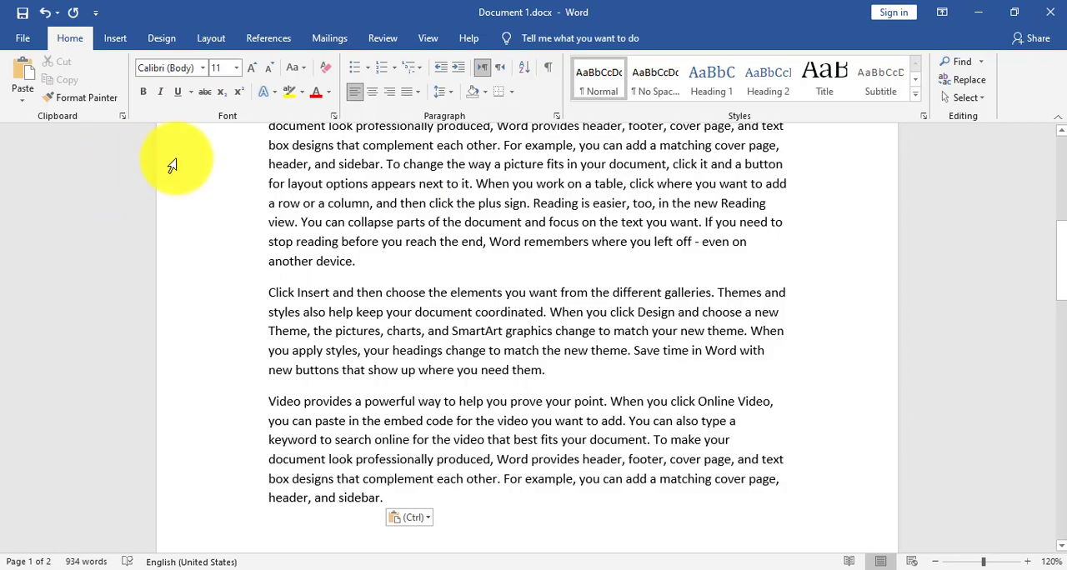
- Change the font of the first paragraph's opening two sentences, through "document coordinated.", to Arial Unicode MS
scroll(200, 247, "up", 5)
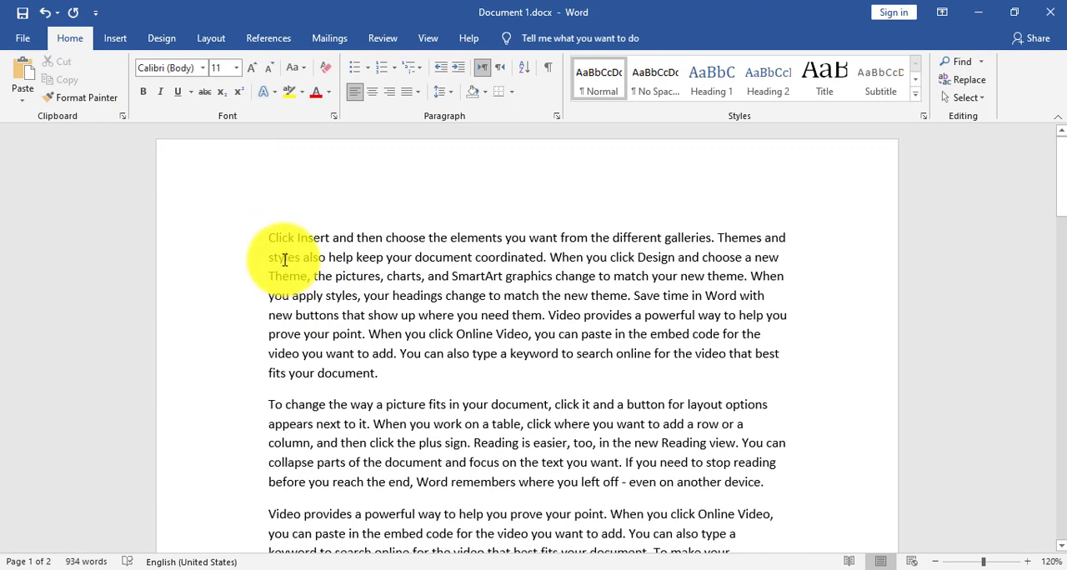
left_click_drag(269, 238, 543, 261)
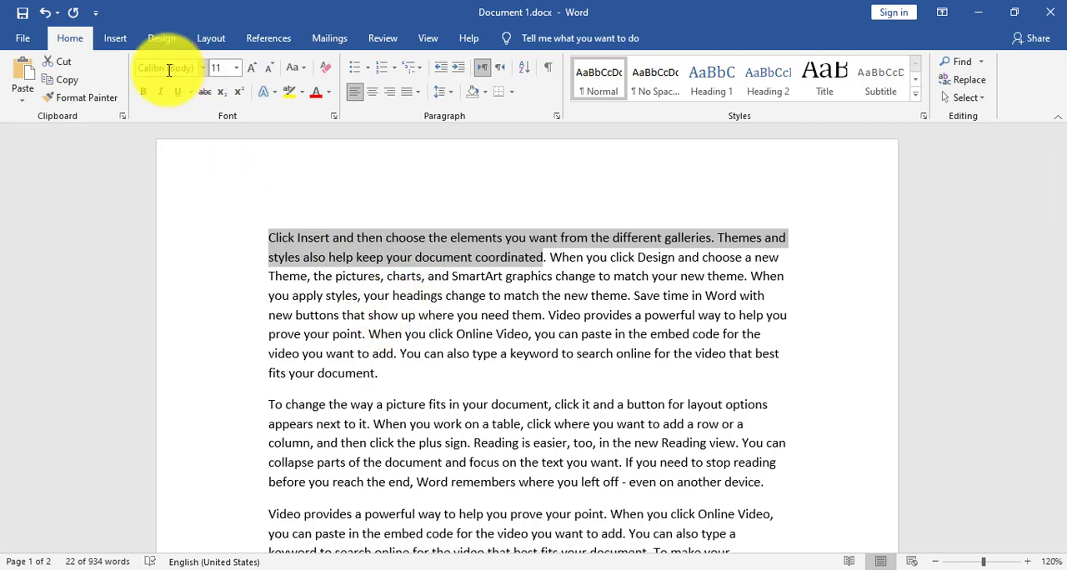
left_click(365, 315)
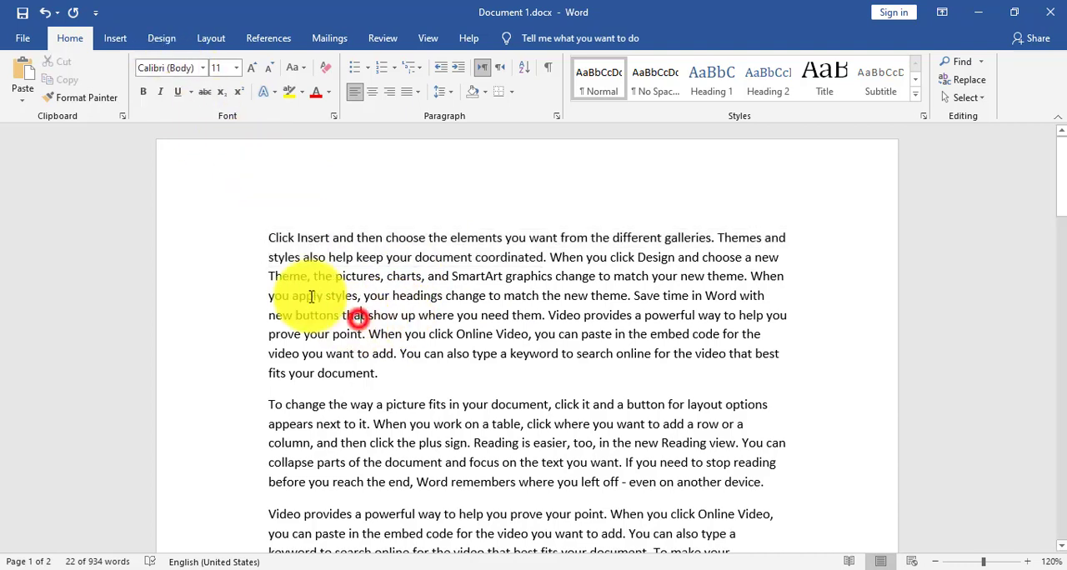
left_click_drag(270, 238, 492, 255)
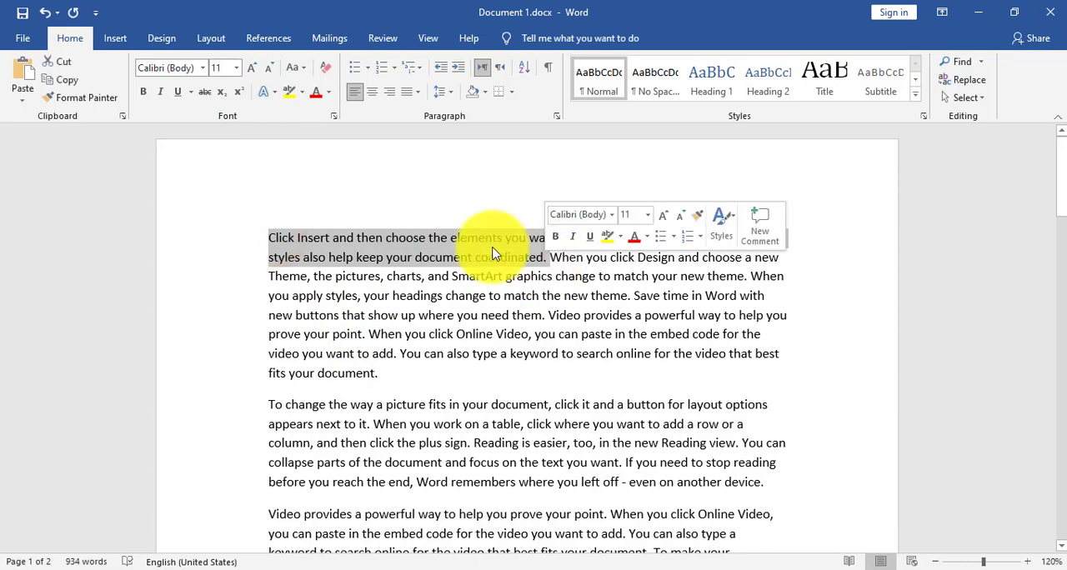
left_click(204, 67)
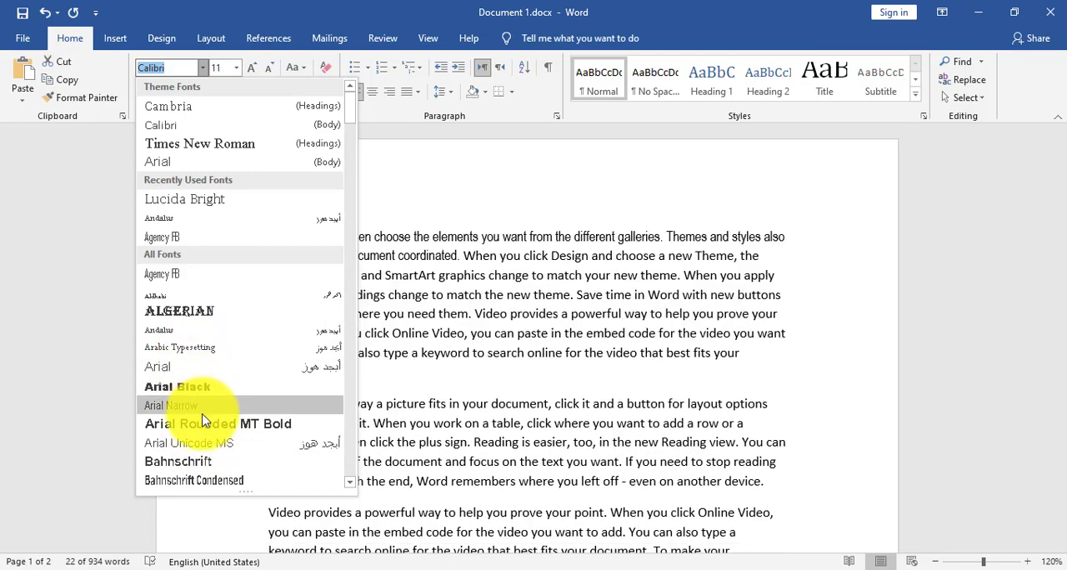
scroll(219, 318, "down", 4)
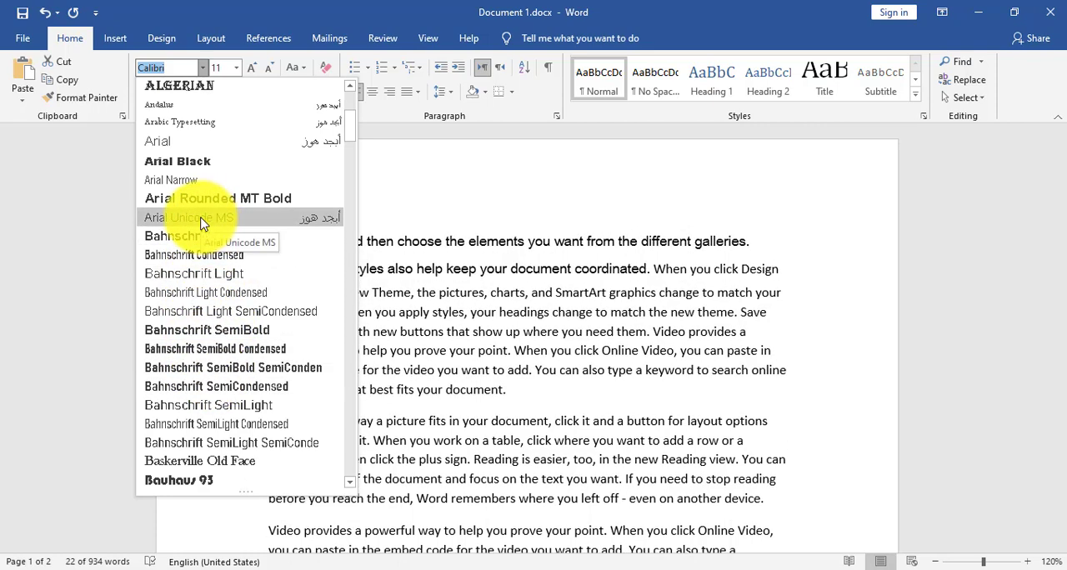
left_click(200, 218)
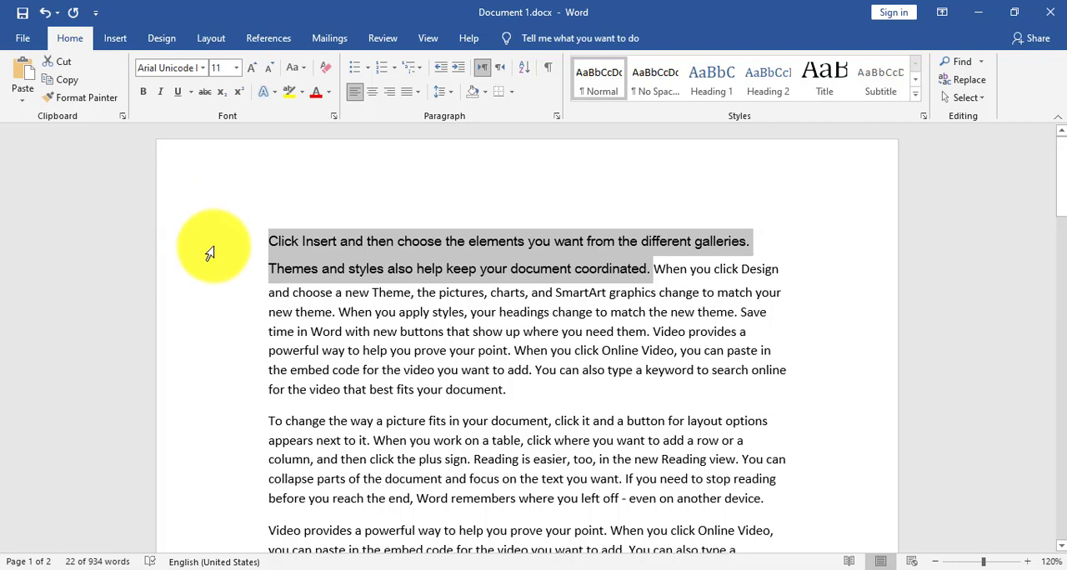
- Change the font of the second paragraph, "To change the way a picture fits", to Lucida Handwriting
left_click_drag(270, 422, 776, 504)
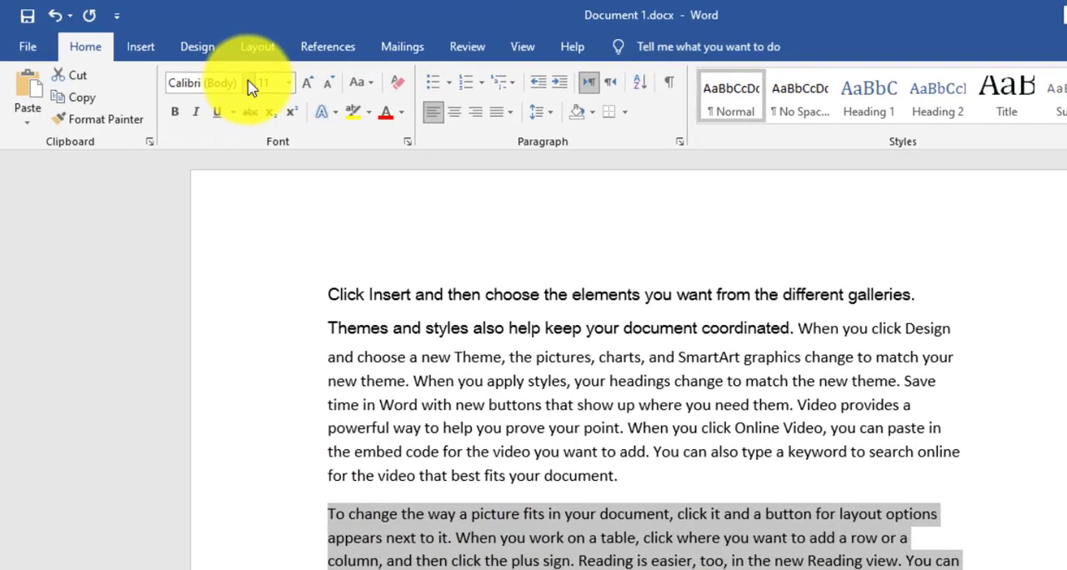
left_click(249, 83)
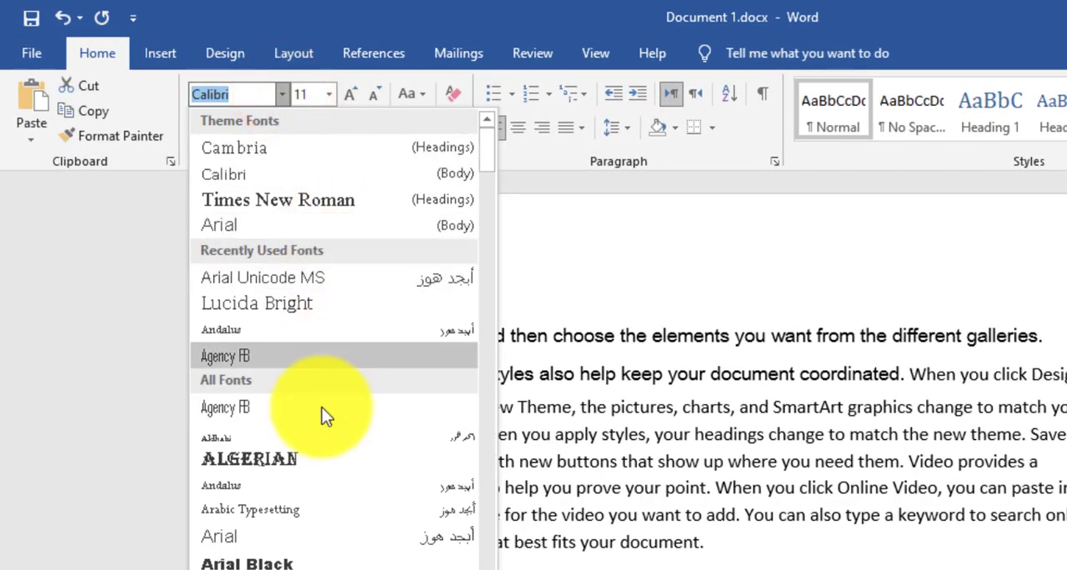
scroll(317, 459, "down", 4)
left_click(241, 97)
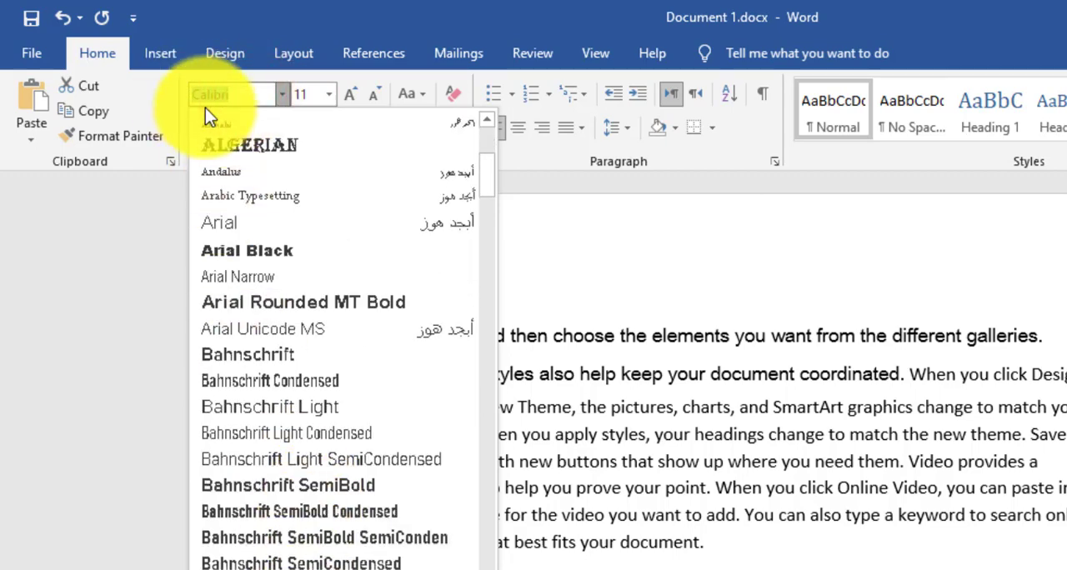
type("Lu")
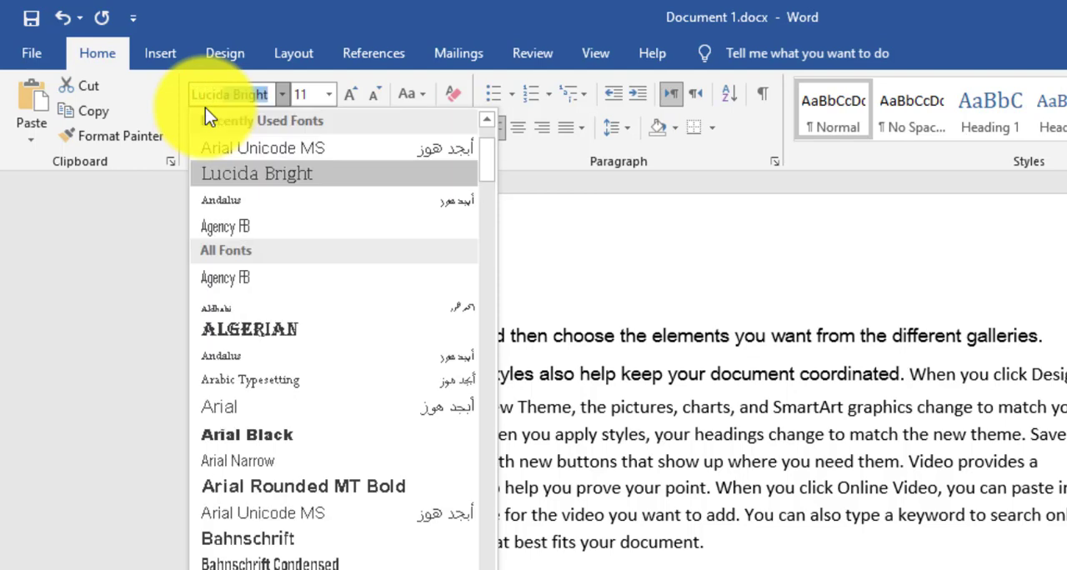
type("cida Handw")
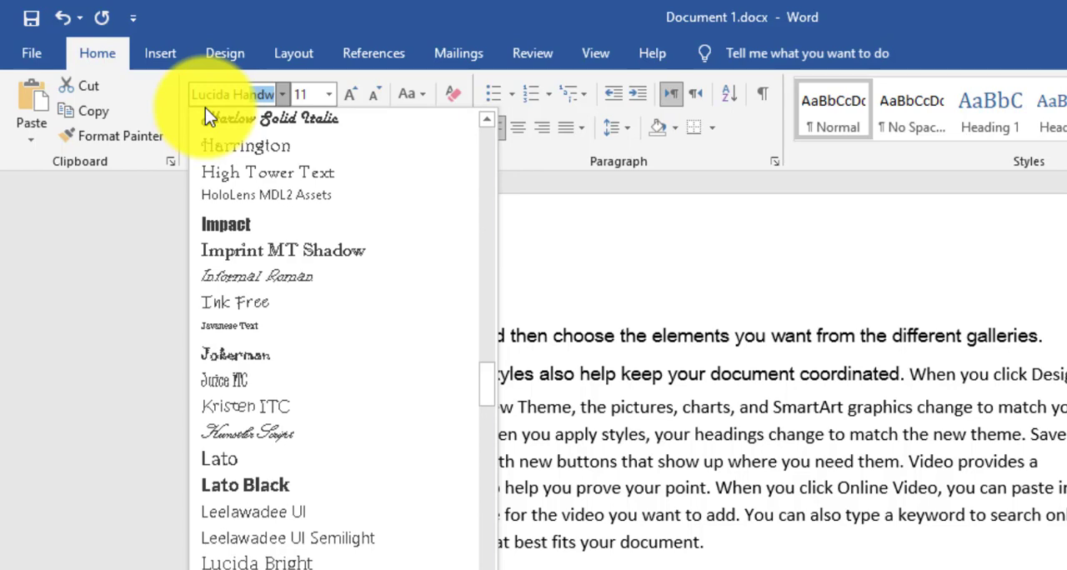
key("Return")
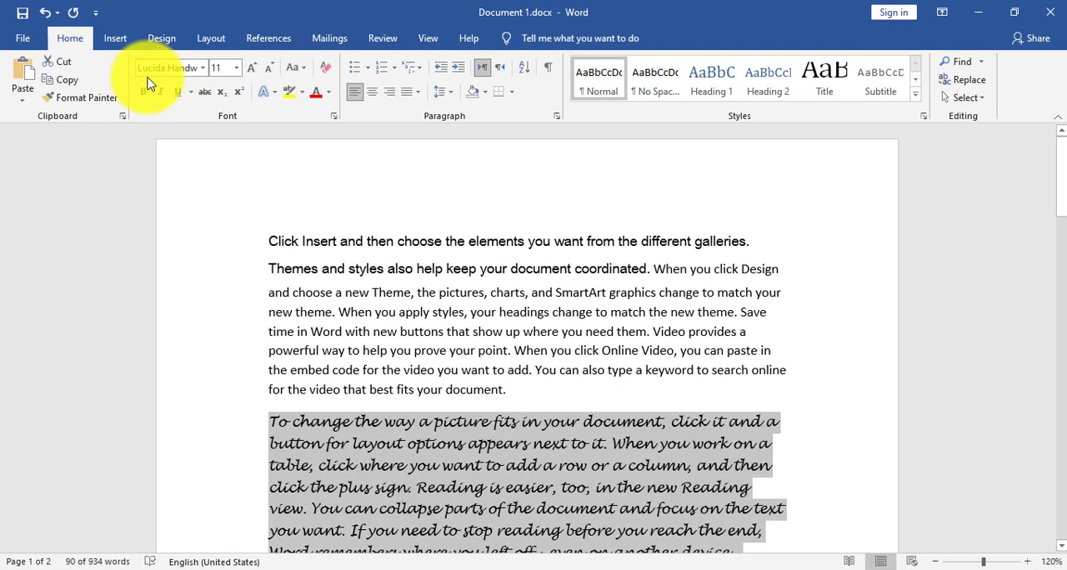
- Set the font size of the whole first paragraph to 14
scroll(368, 338, "down", 2)
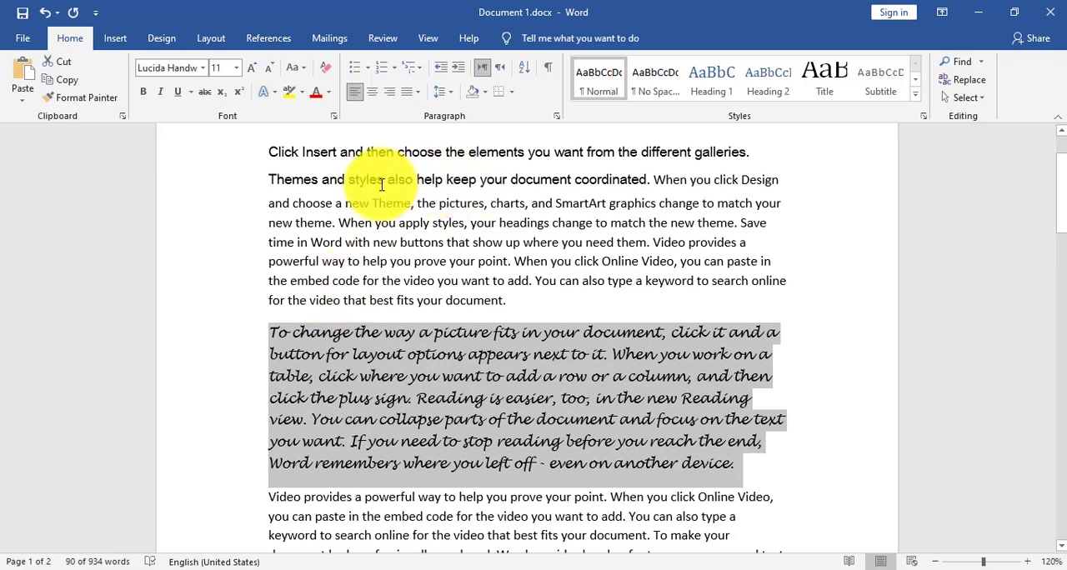
scroll(359, 171, "up", 2)
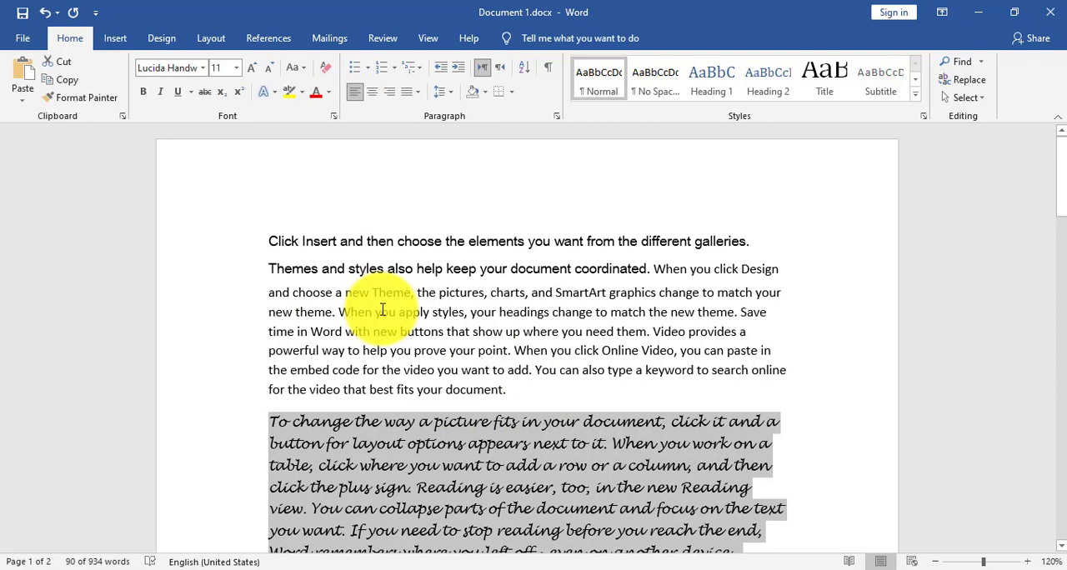
left_click(315, 294)
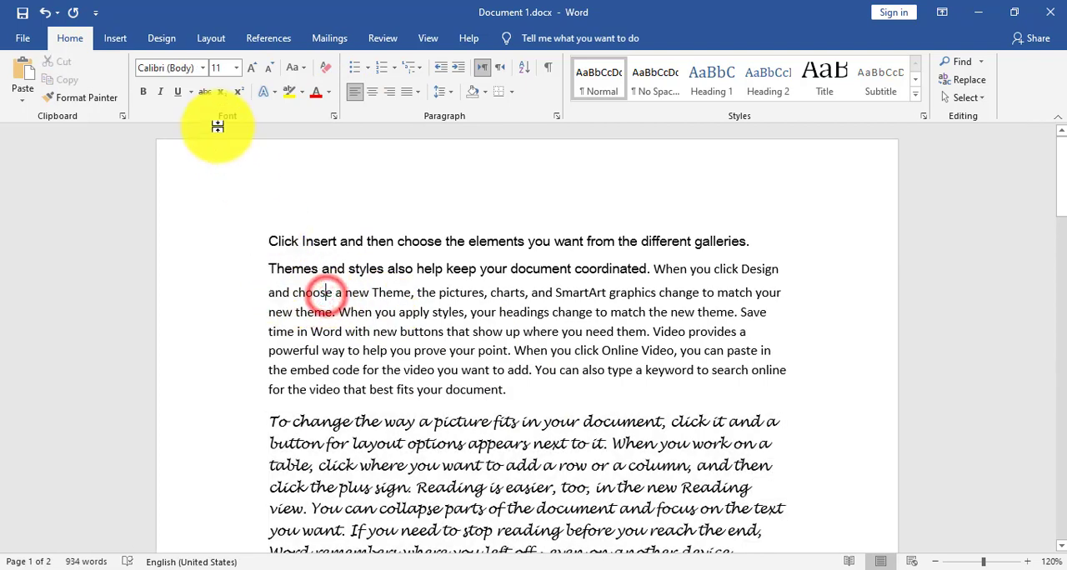
left_click_drag(267, 241, 566, 392)
left_click(236, 68)
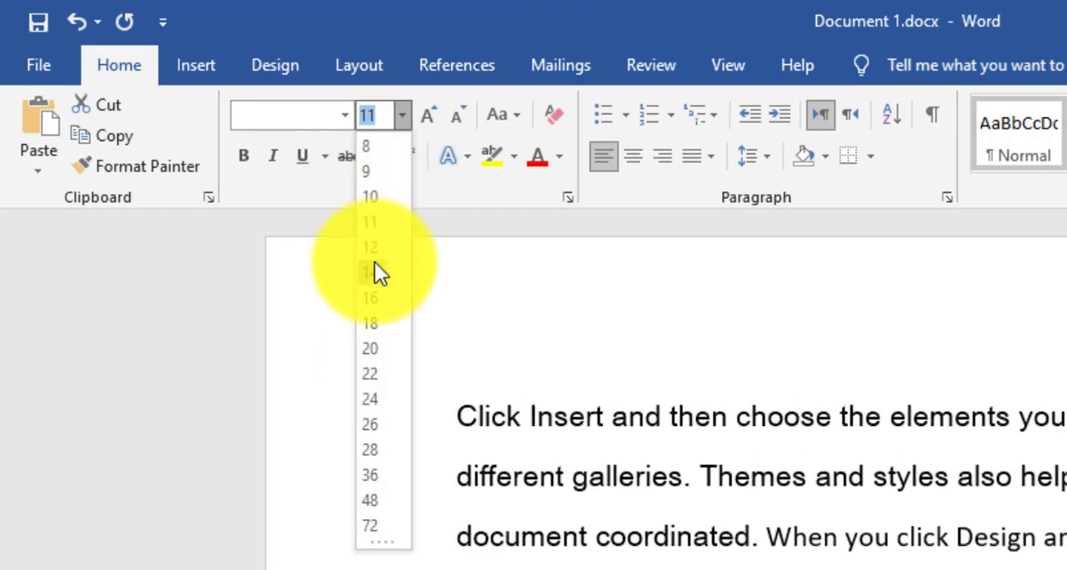
left_click(369, 270)
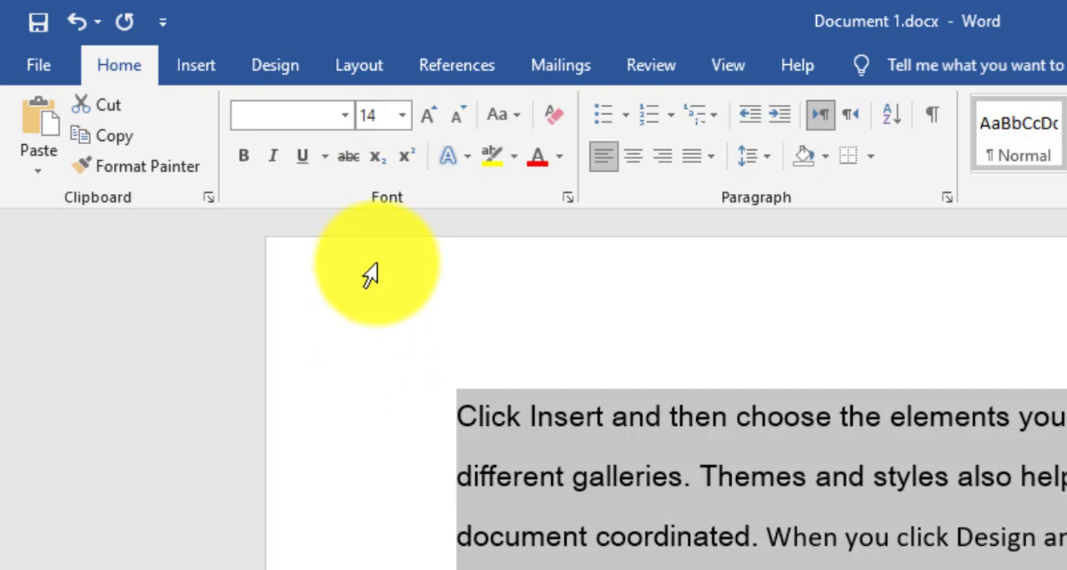
- Increase the font size of the first sentence, "Click Insert and then choose the elements you want from the different galleries.", to 20
left_click(759, 541)
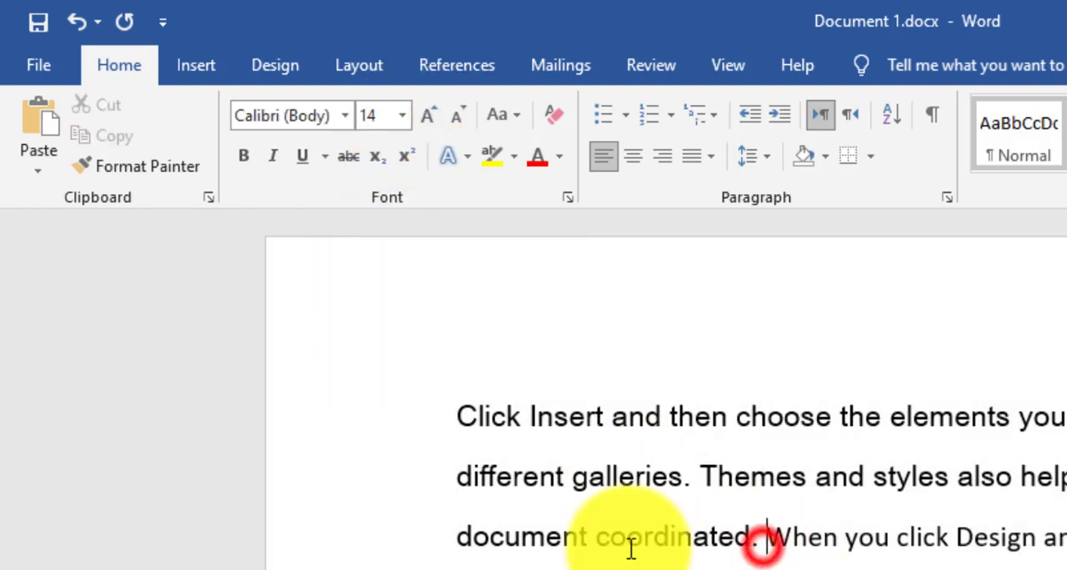
left_click_drag(460, 414, 692, 487)
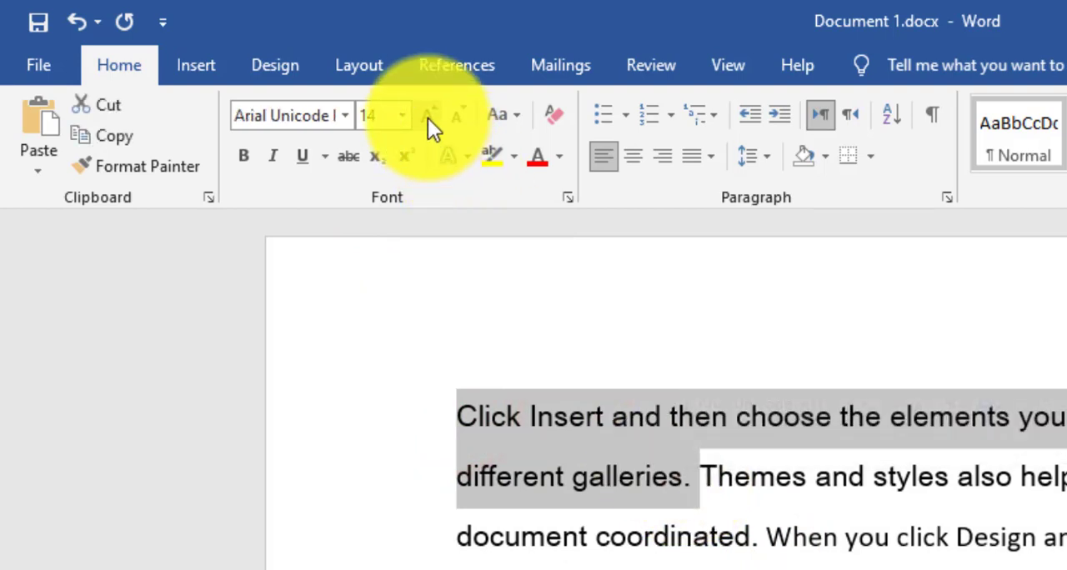
left_click(428, 119)
left_click(428, 119)
left_click(427, 119)
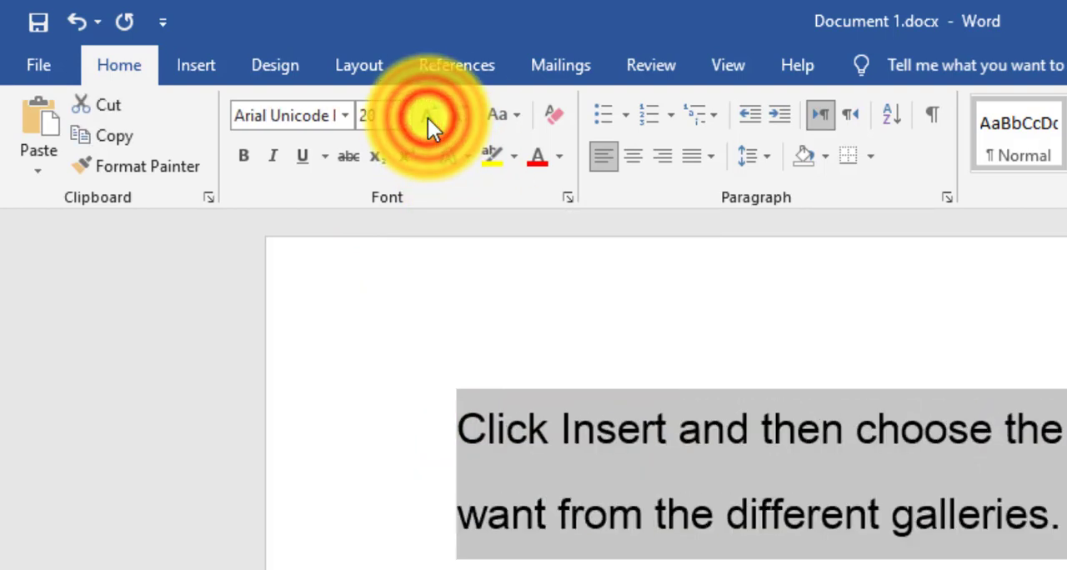
- Reduce the font size of the first sentence to 11
left_click(463, 122)
left_click(463, 122)
left_click(464, 122)
left_click(463, 122)
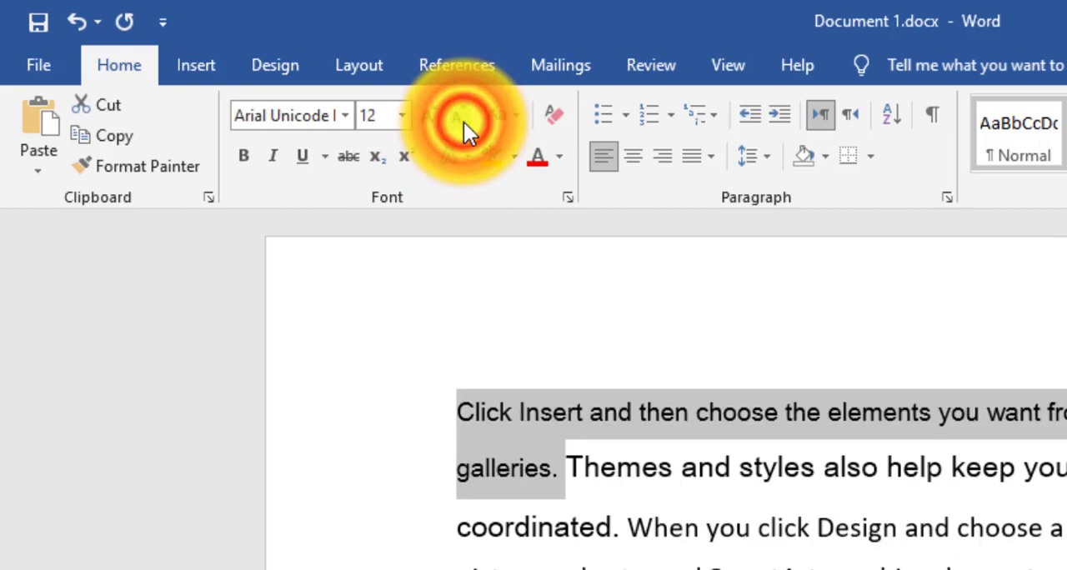
left_click(462, 122)
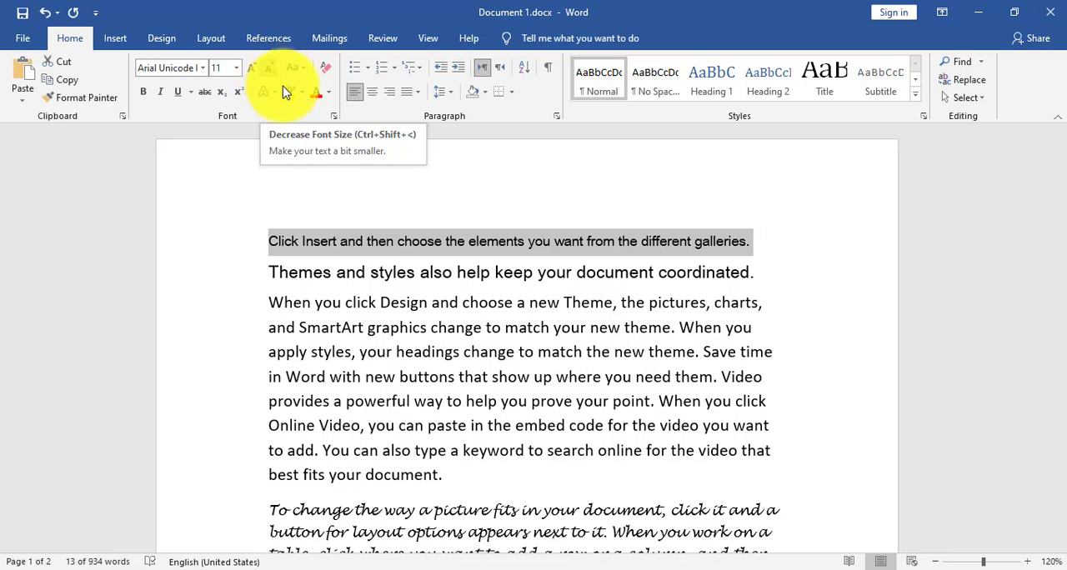
left_click(342, 288)
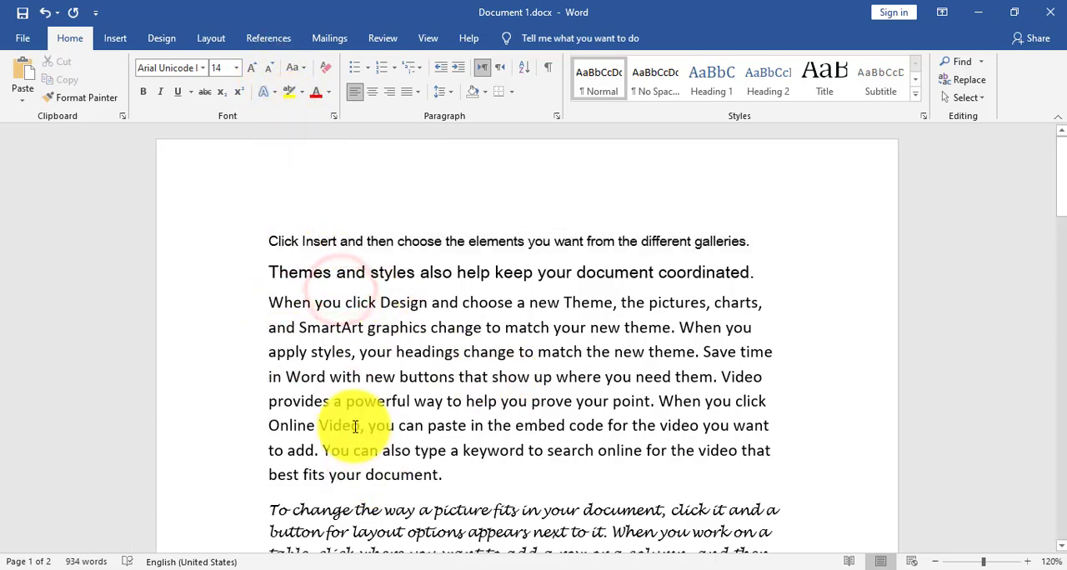
- Set the whole first paragraph to the Calibri (Body) font at size 11
scroll(433, 404, "down", 1)
left_click_drag(416, 406, 269, 195)
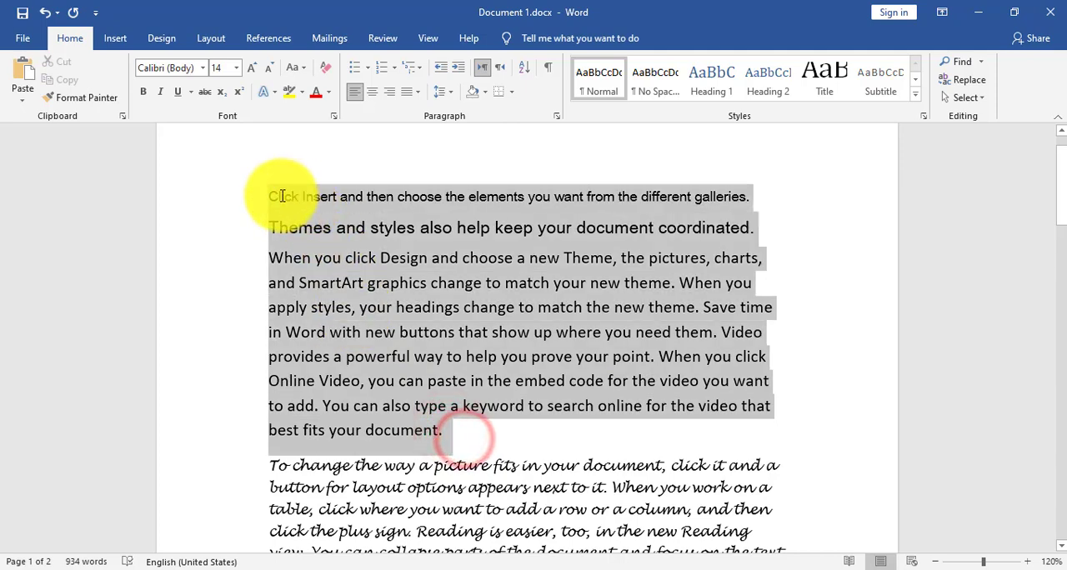
left_click(203, 67)
left_click(180, 121)
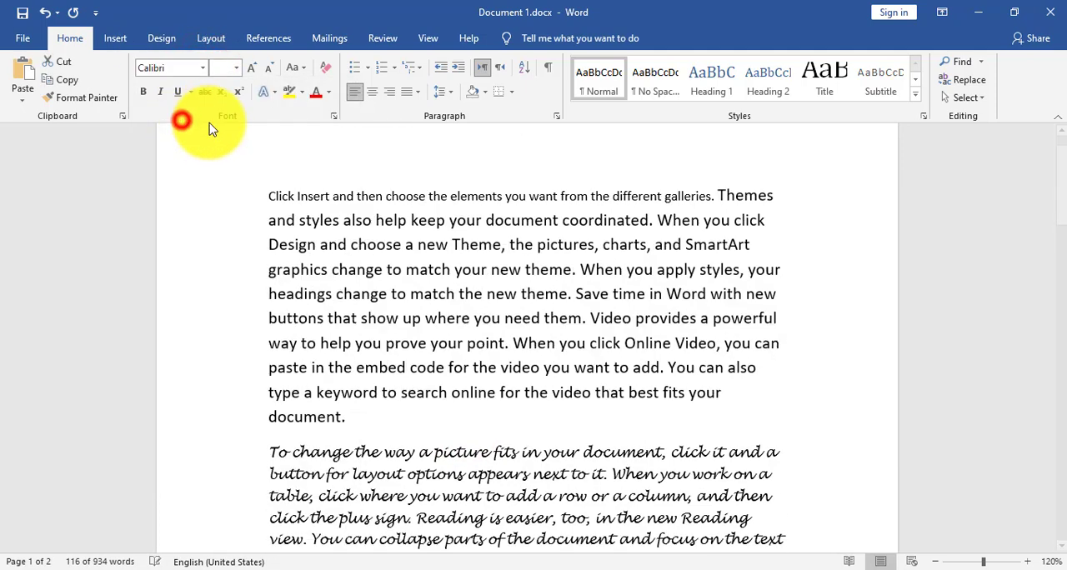
left_click(237, 67)
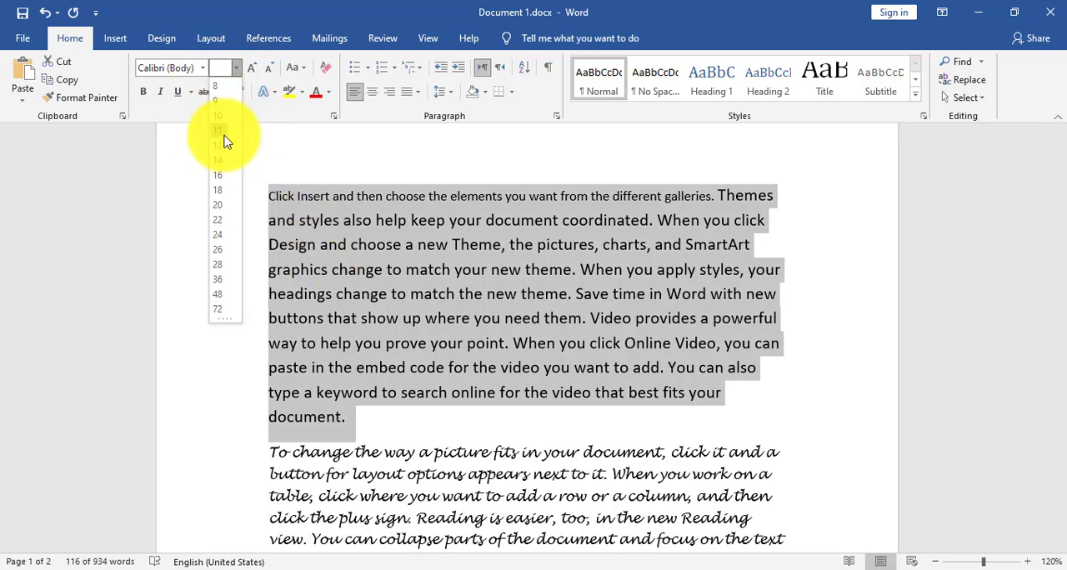
left_click(223, 131)
left_click(340, 222)
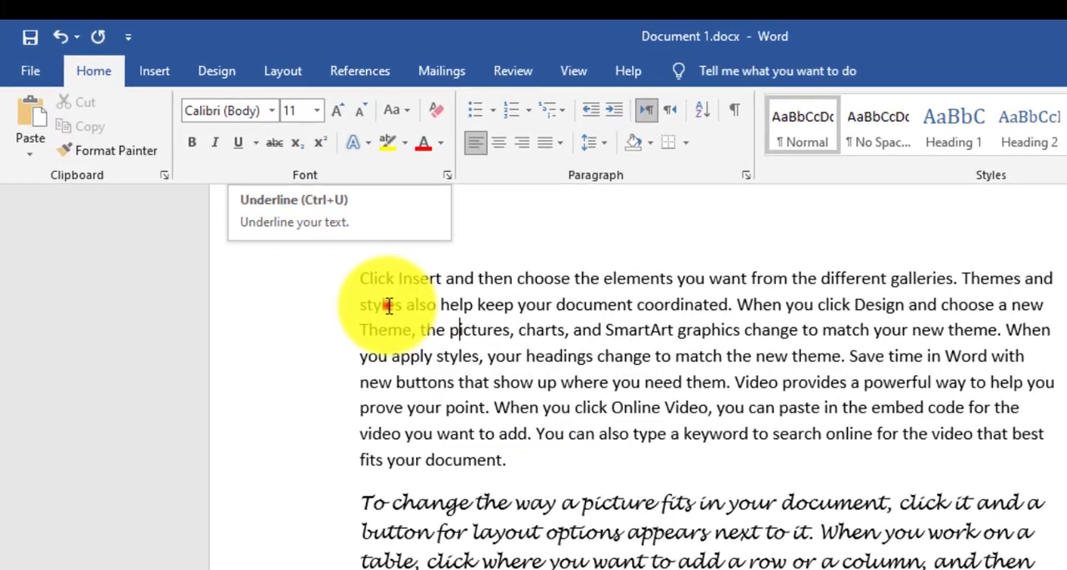
- Make "Click Insert and" bold and "choose the elements" italic in the first sentence
left_click_drag(269, 193, 336, 187)
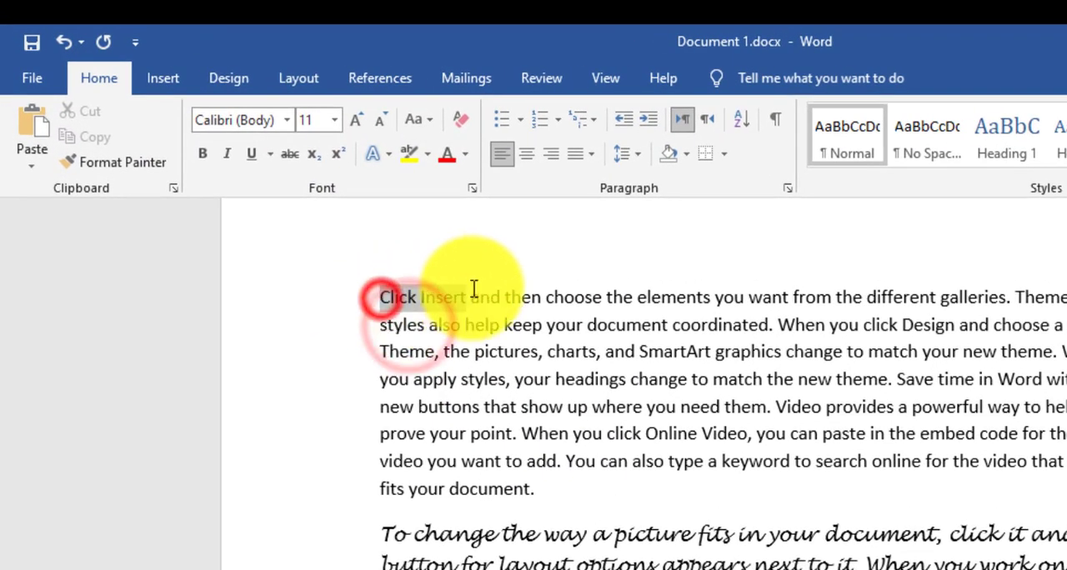
left_click_drag(474, 288, 499, 293)
left_click(202, 157)
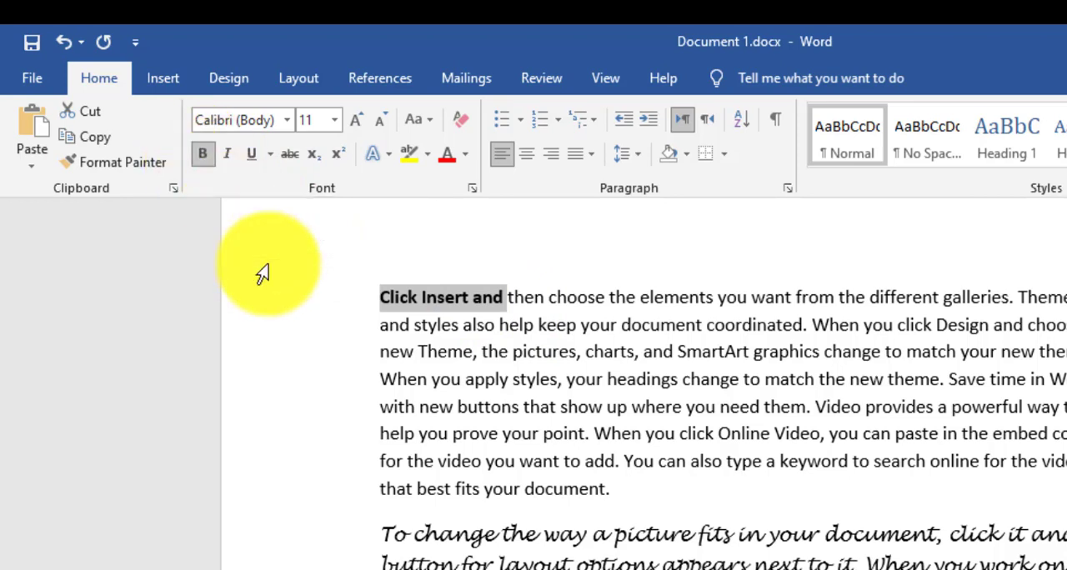
left_click_drag(586, 302, 715, 298)
left_click(228, 155)
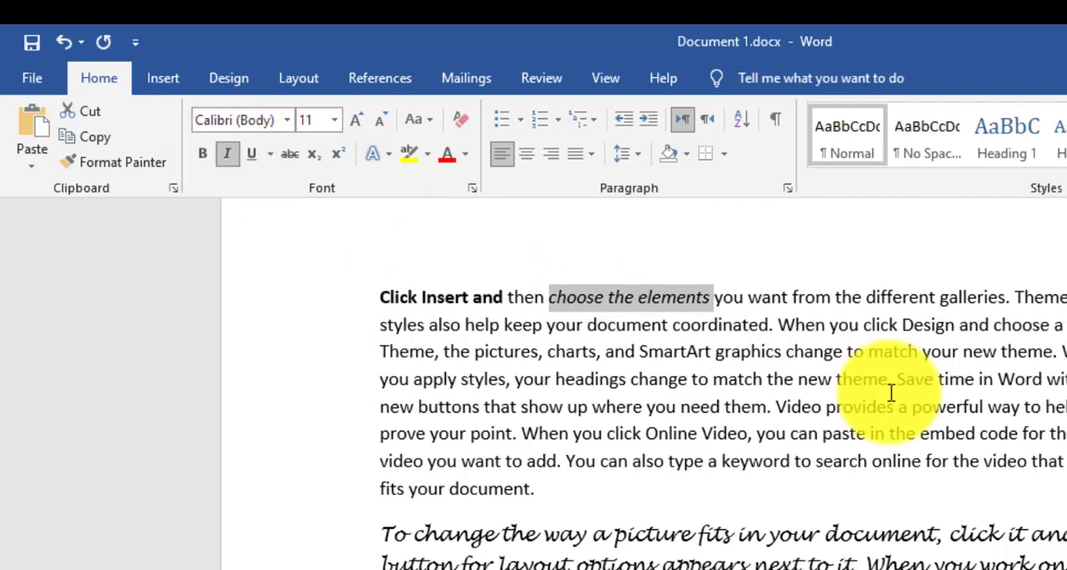
- Give "from the different galleries" a single underline and "Theme, the pictures, charts, and" a double underline
left_click_drag(794, 297, 993, 298)
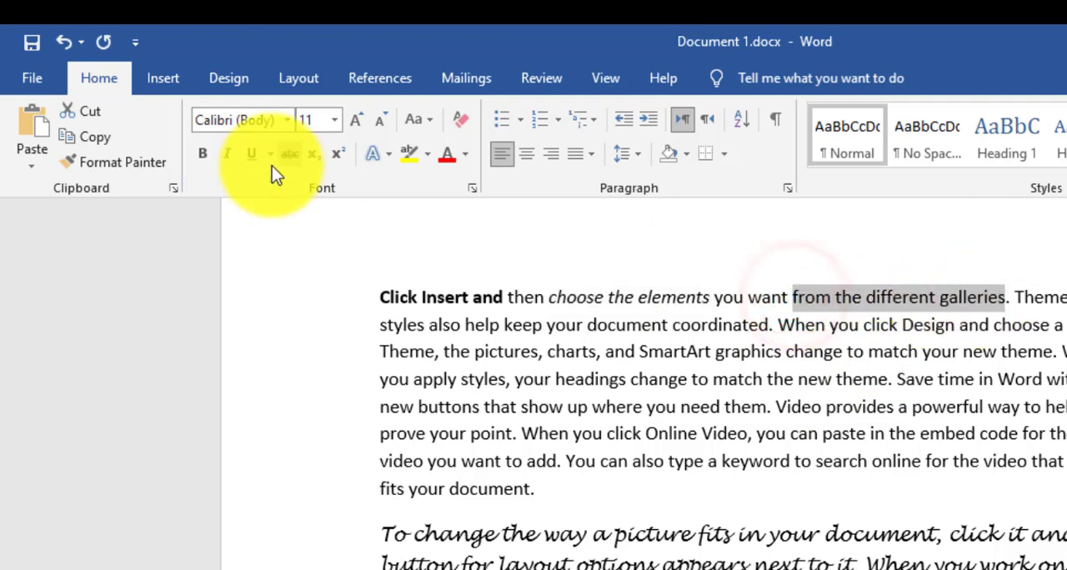
left_click(251, 154)
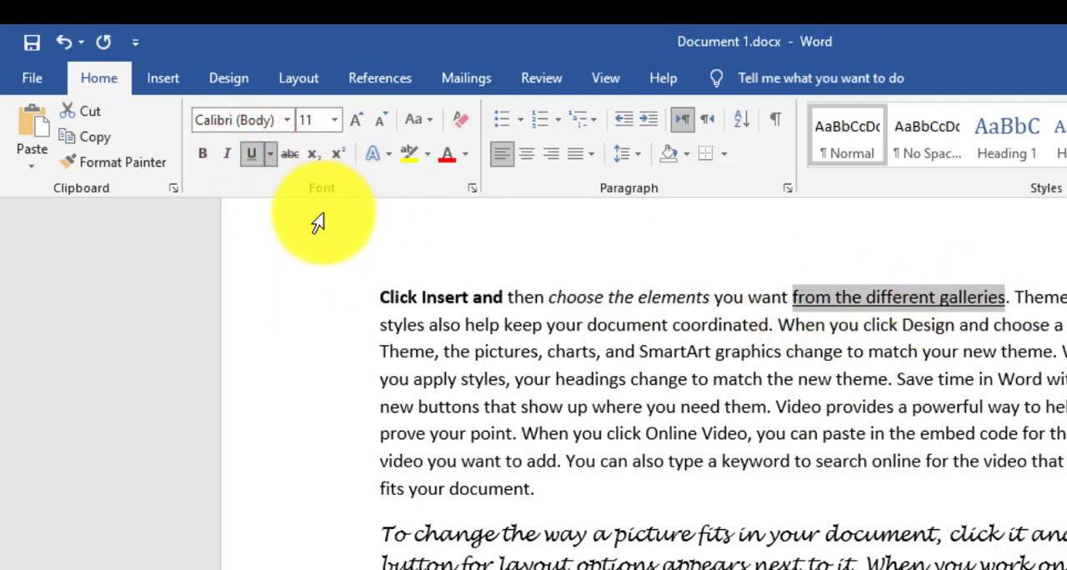
left_click_drag(388, 352, 590, 351)
left_click(271, 157)
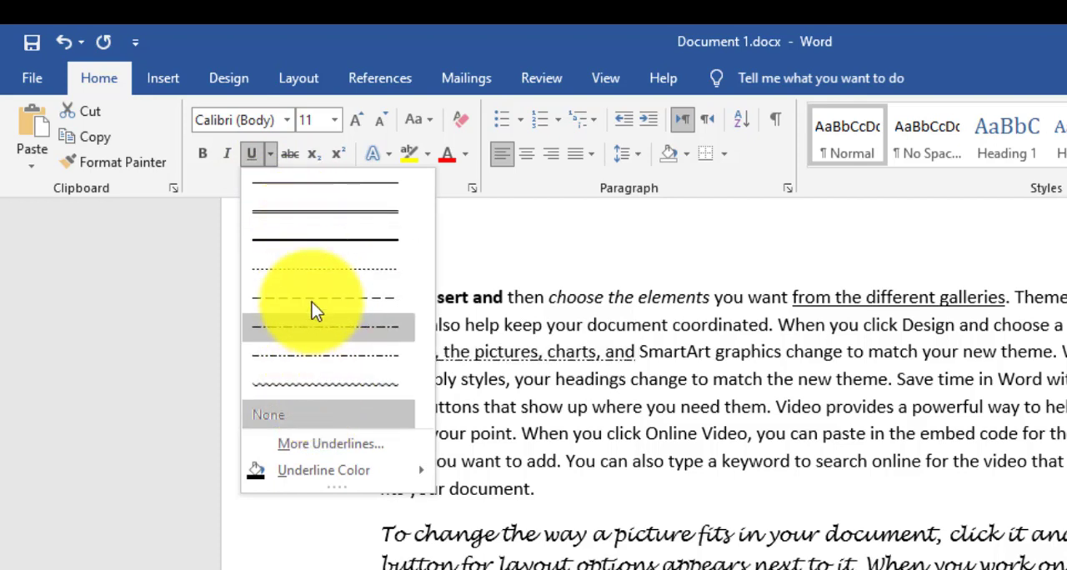
left_click(303, 215)
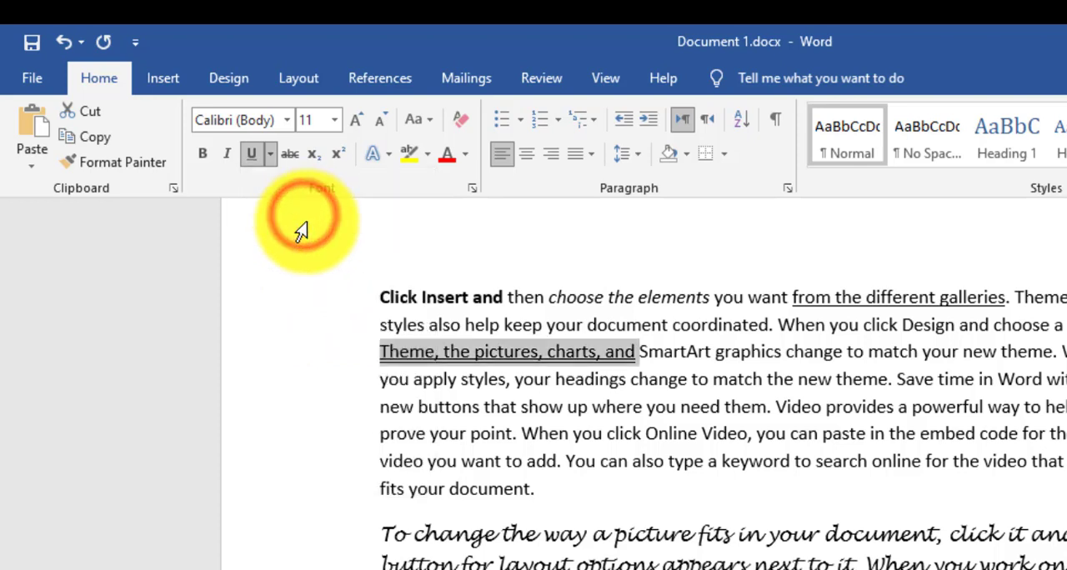
- Apply a wavy underline coloured red to "graphics change to match your new theme" in the first paragraph
left_click_drag(743, 357, 1052, 352)
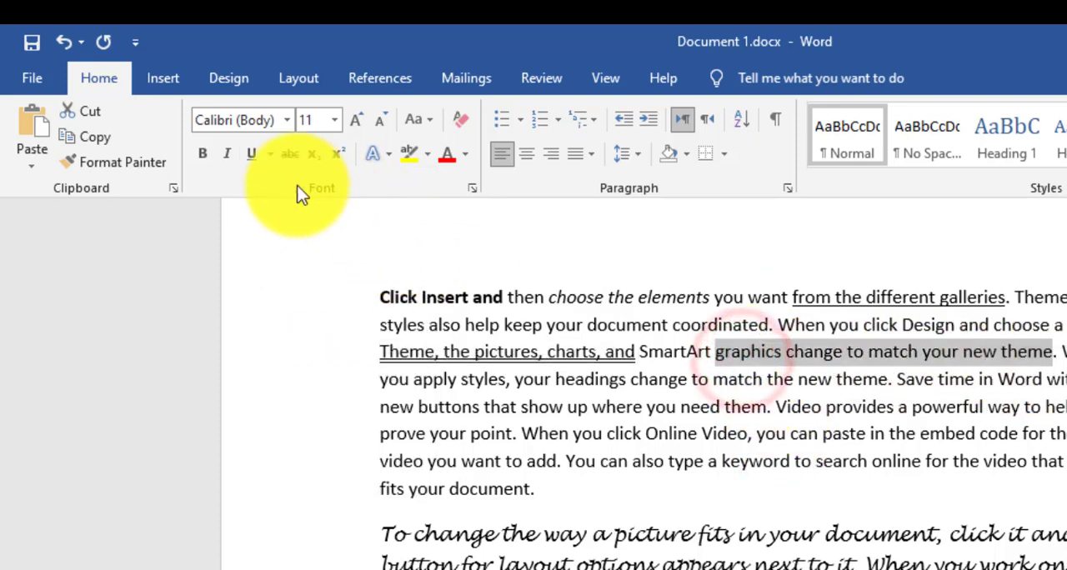
left_click(269, 153)
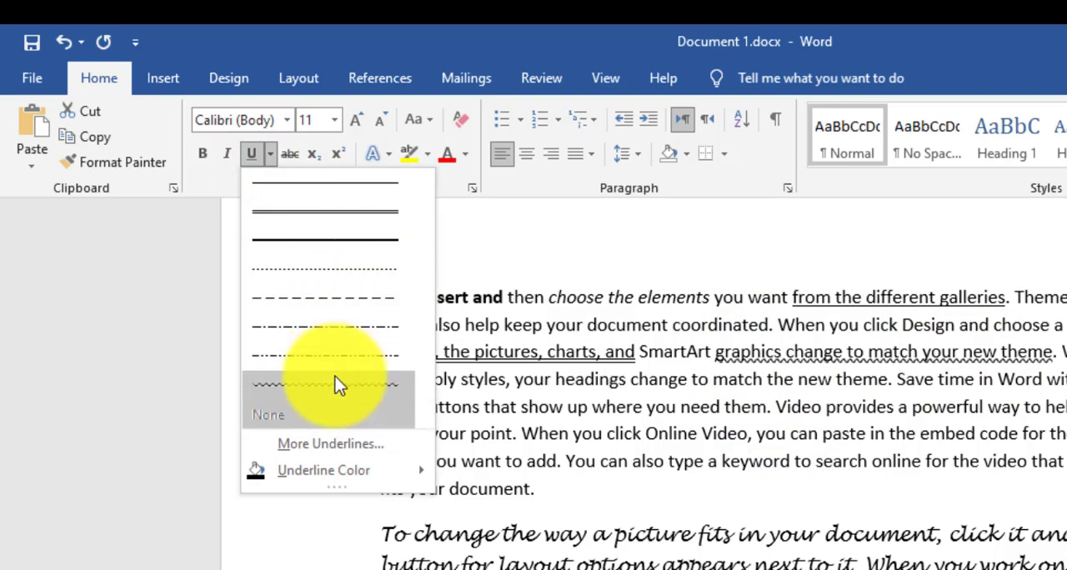
left_click(336, 381)
left_click(269, 153)
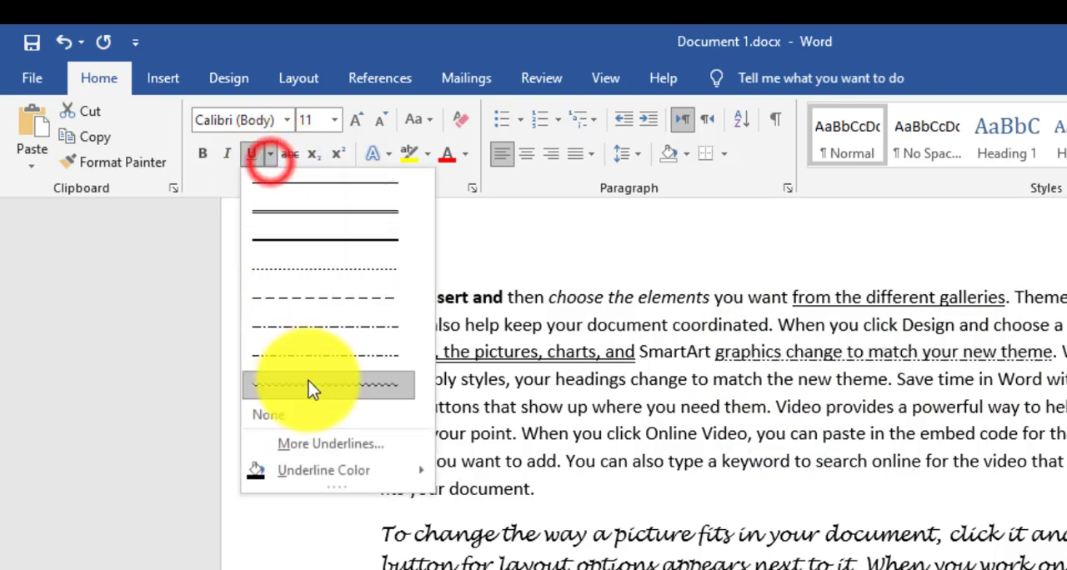
mouse_move(336, 469)
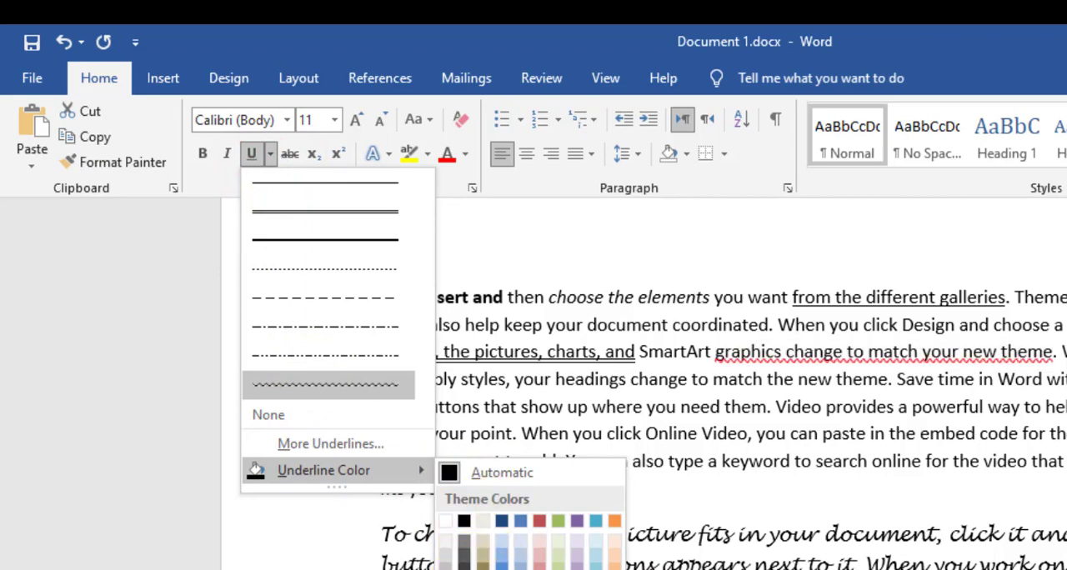
left_click(486, 569)
left_click(409, 417)
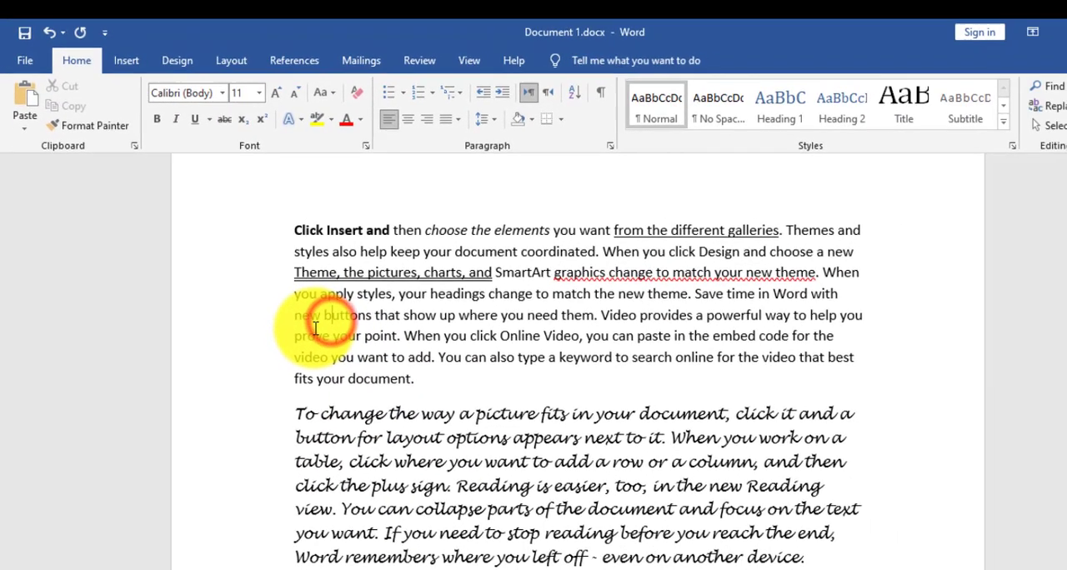
- Apply the same red wavy underline to "new buttons that show up where you need them" and to the paragraph's last two lines, from "video you want"
left_click_drag(294, 315, 592, 321)
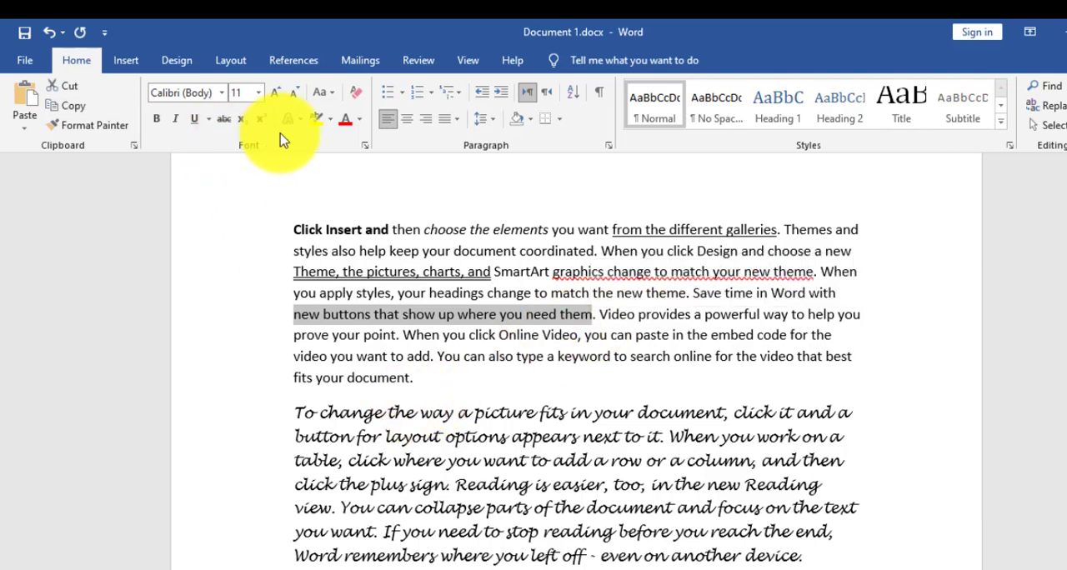
left_click(197, 120)
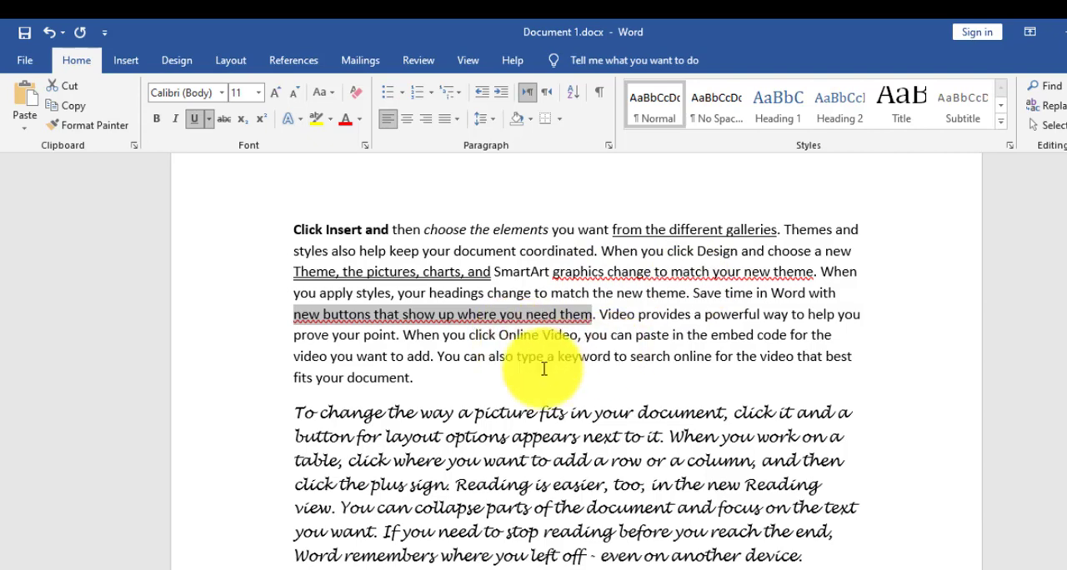
left_click_drag(286, 354, 419, 377)
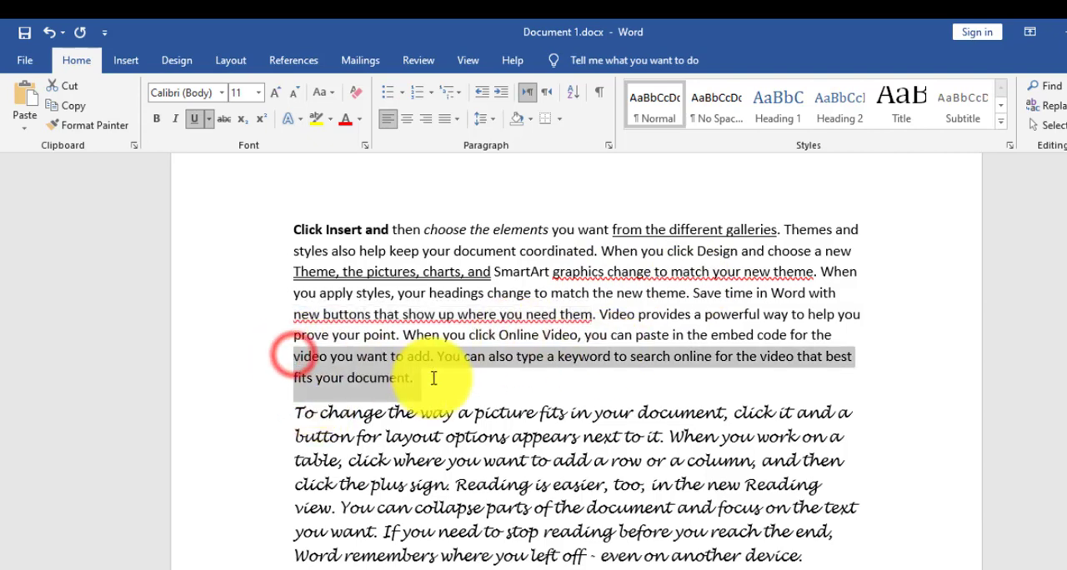
left_click(196, 121)
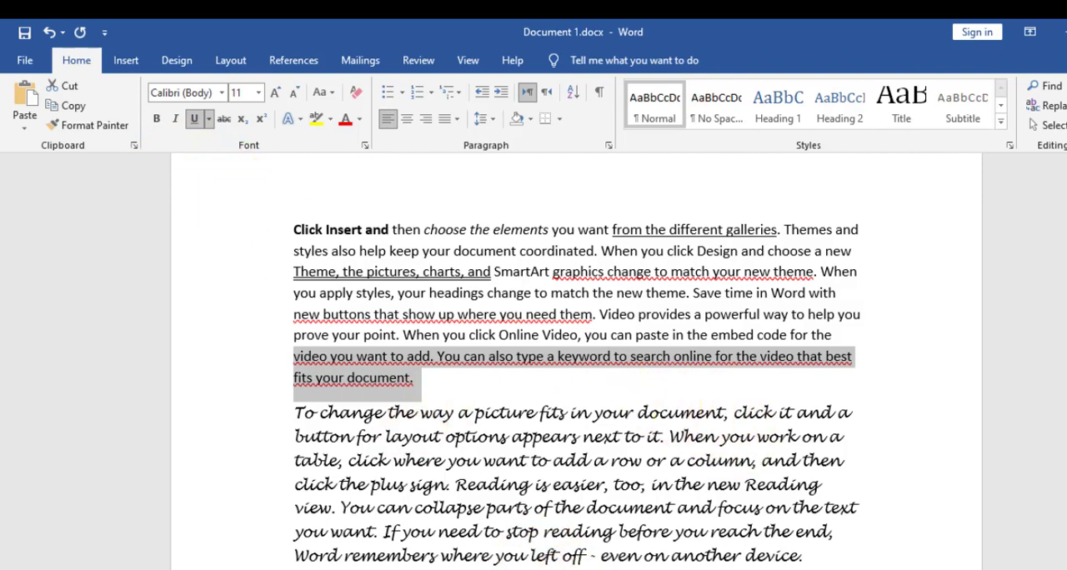
left_click(859, 569)
left_click(1063, 569)
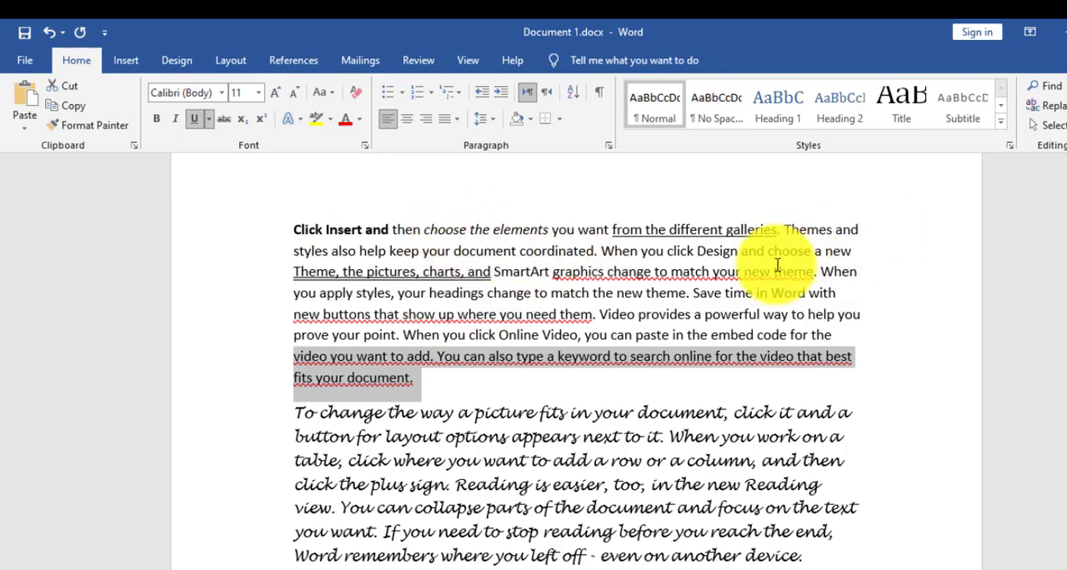
- Make the sentence "Video provides a powerful way to help you prove your point." bold, italic and single-underlined
left_click_drag(600, 317, 409, 343)
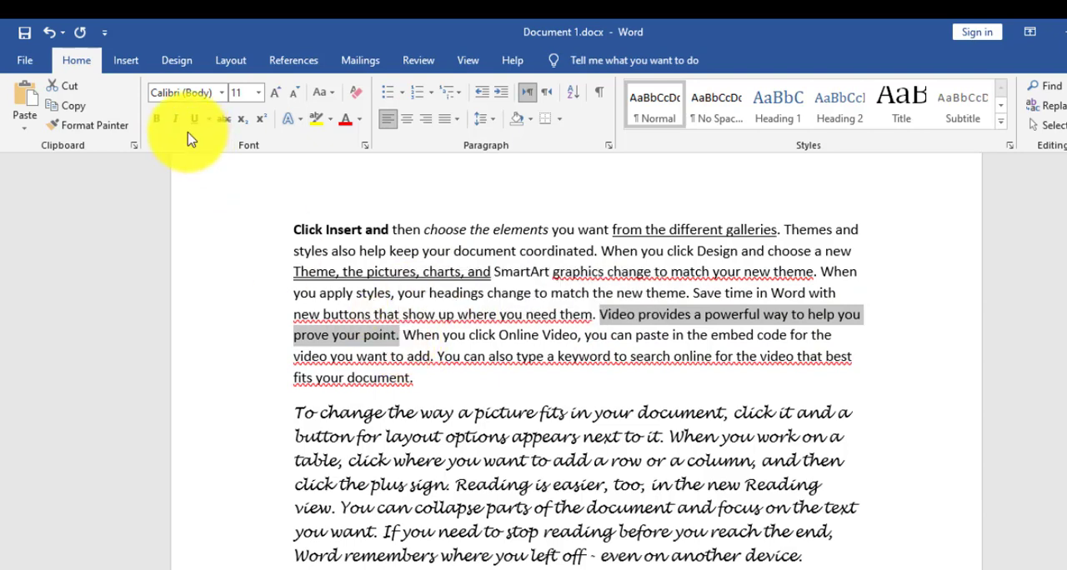
left_click(154, 121)
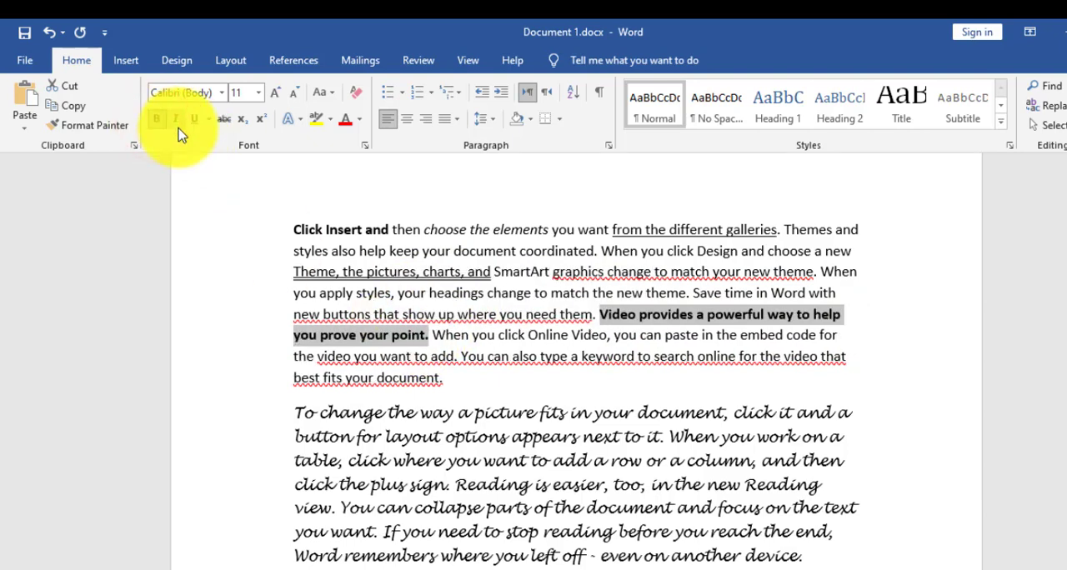
left_click(175, 127)
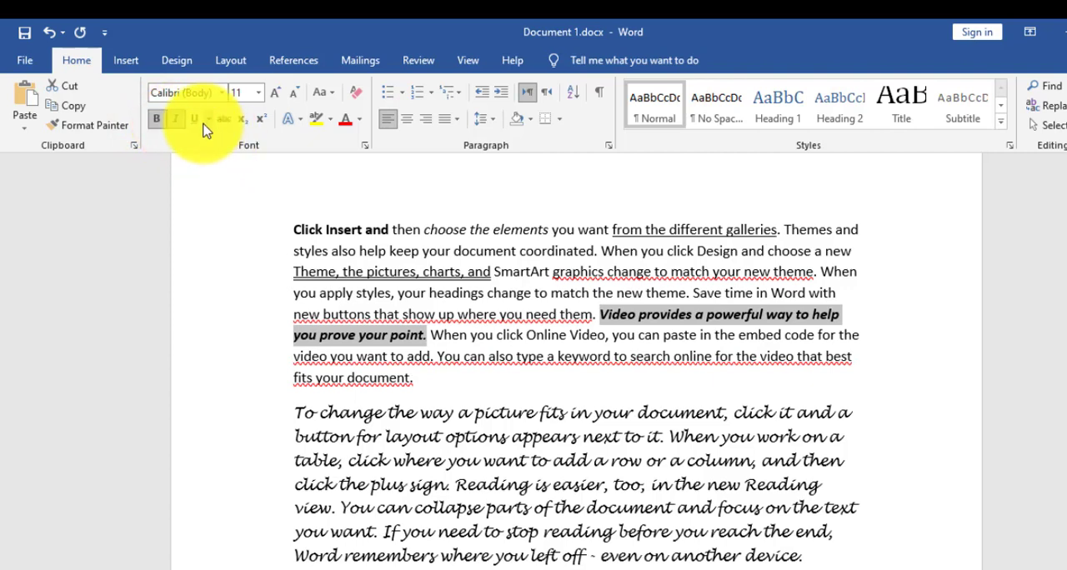
left_click(209, 119)
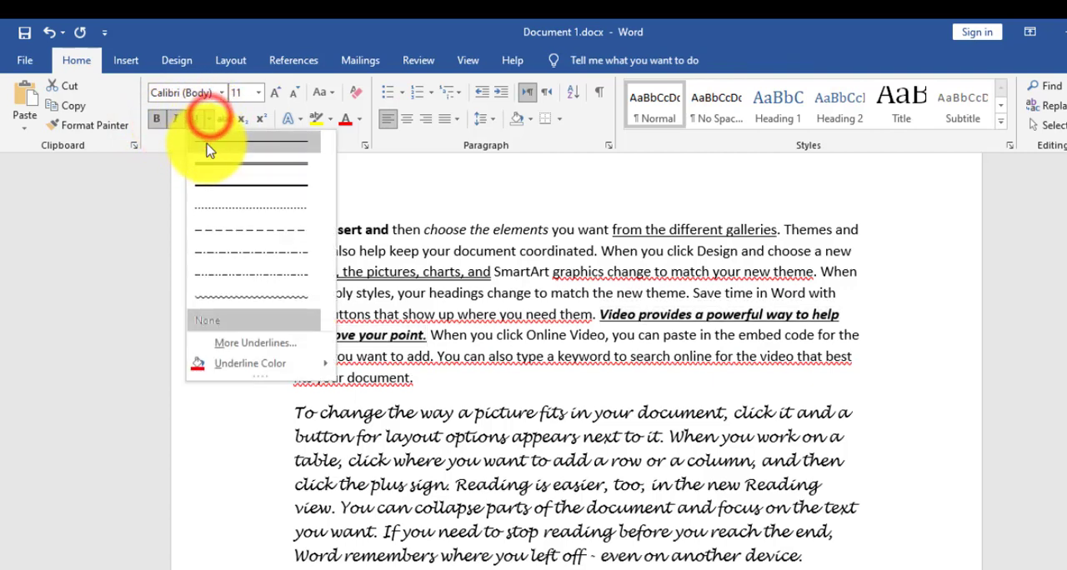
left_click(209, 139)
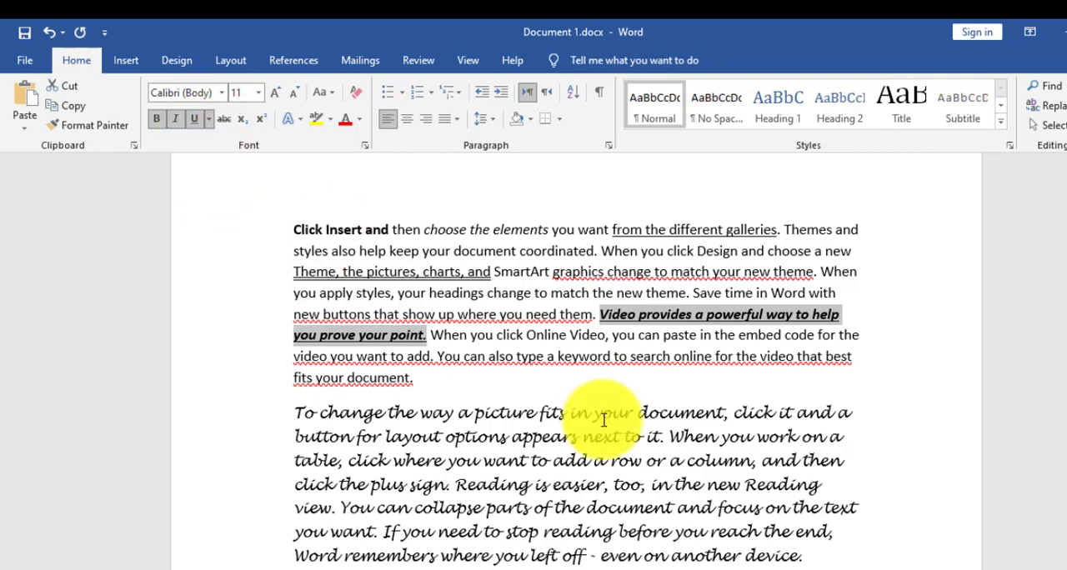
- Remove the bold formatting from "Video provides a powerful way to help you prove your point."
left_click(572, 276)
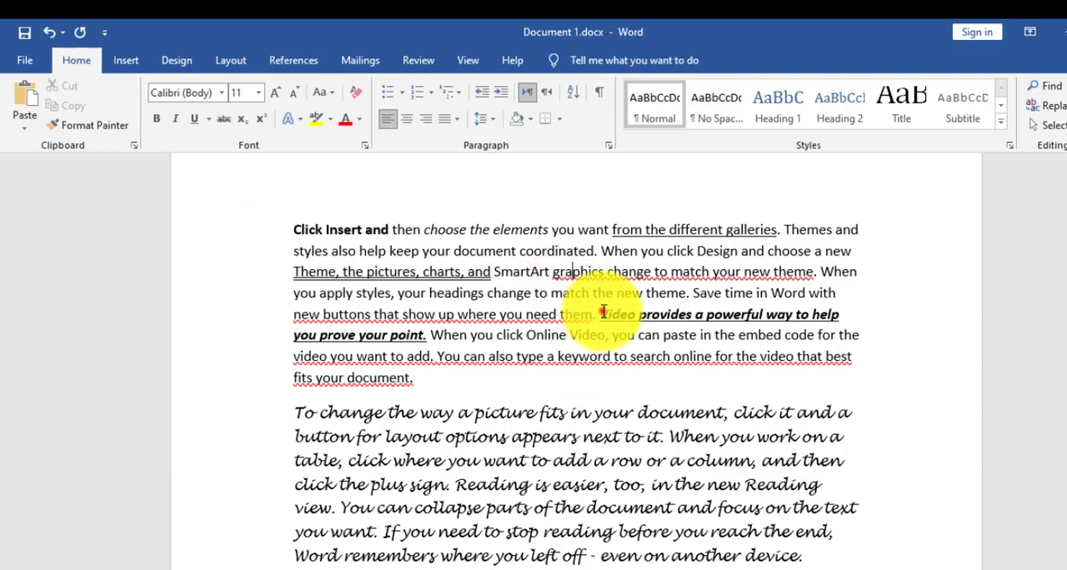
left_click_drag(597, 317, 433, 337)
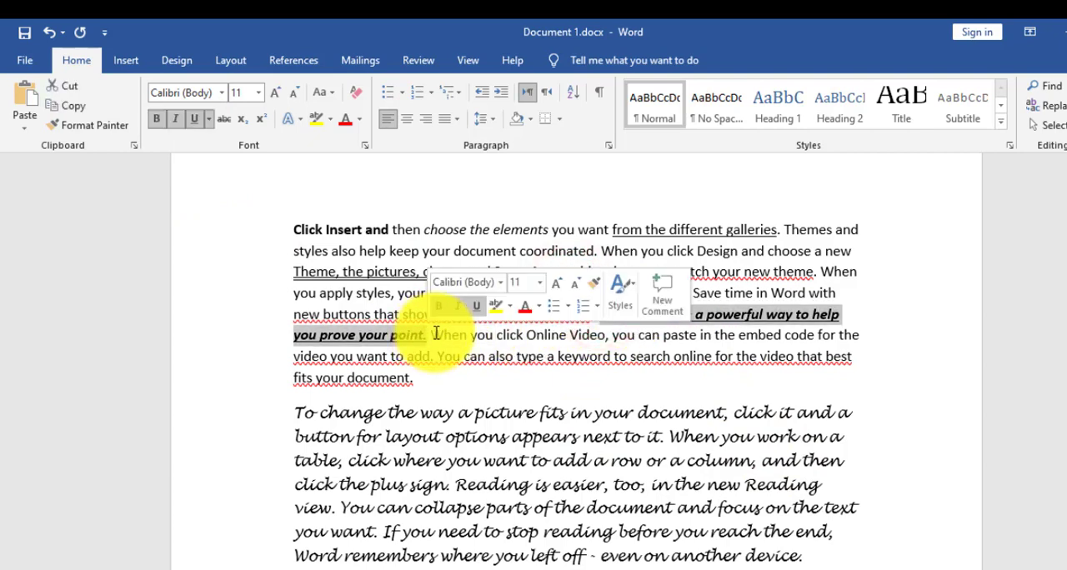
left_click(157, 121)
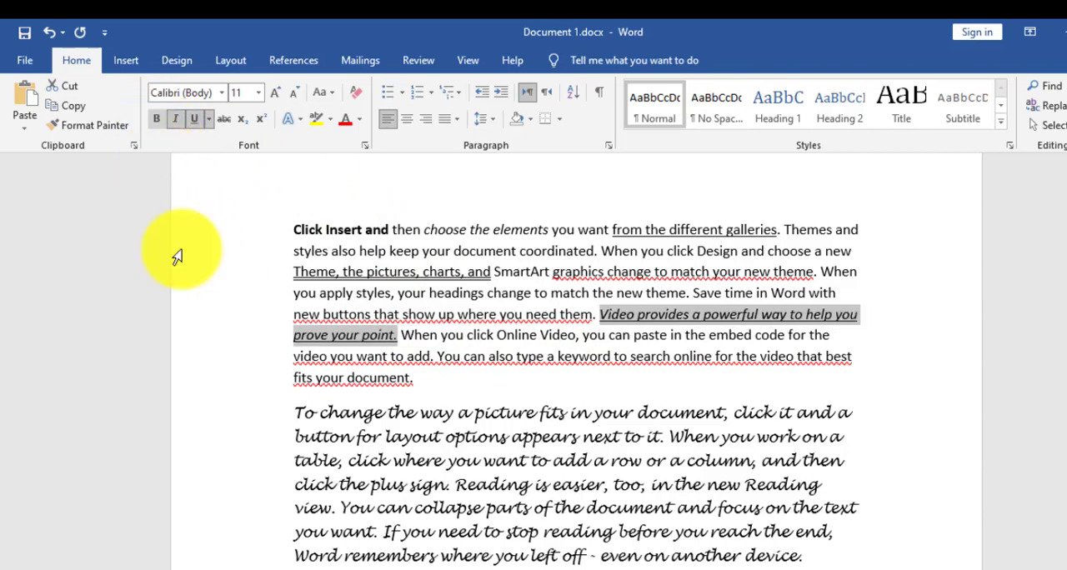
- Toggle bold on and off, and italic off and on, for "Video provides a powerful way to help you prove your point."
left_click(158, 122)
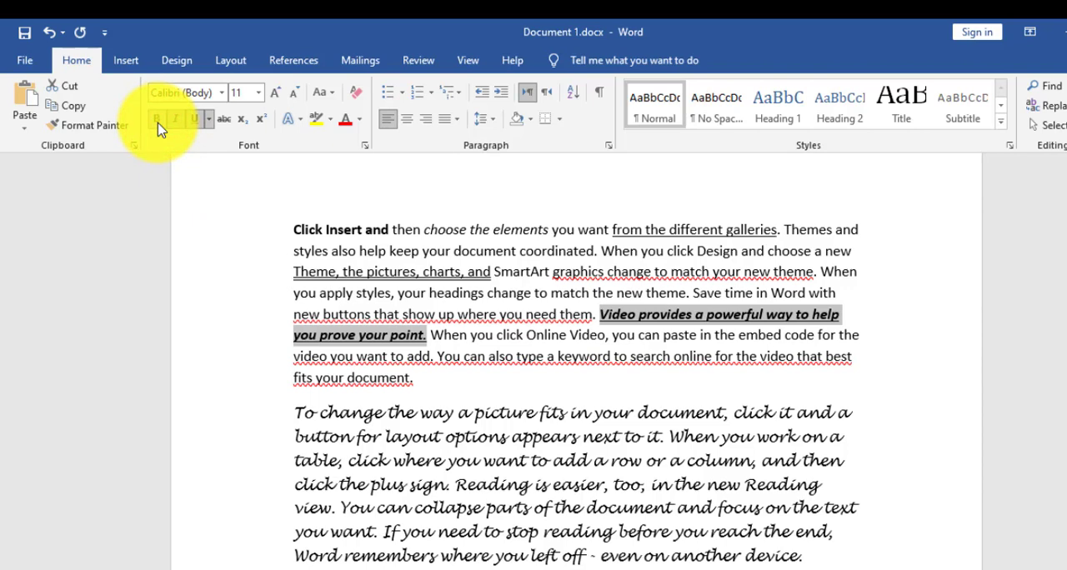
left_click(158, 123)
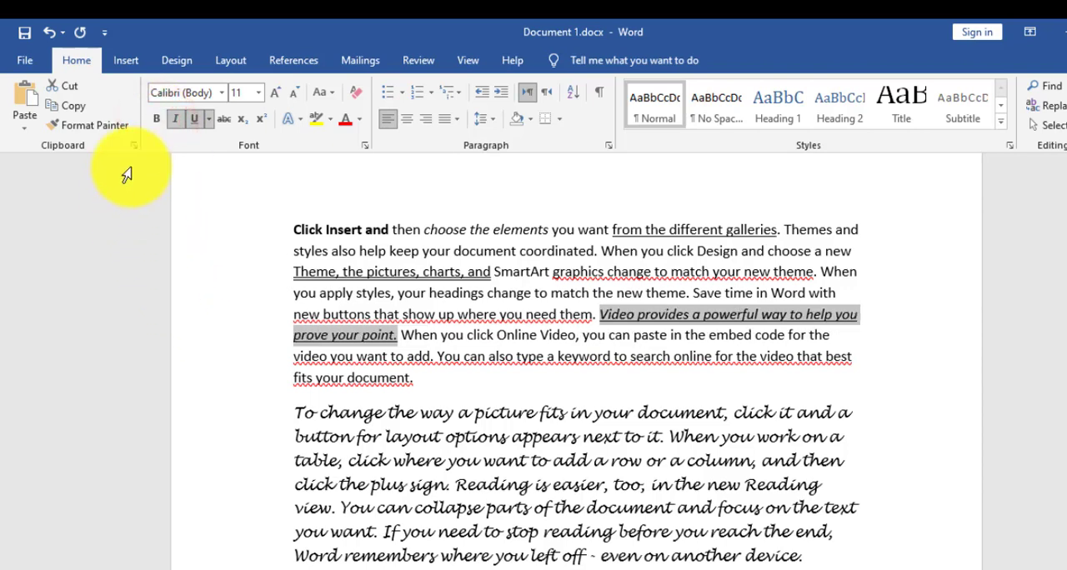
left_click(175, 120)
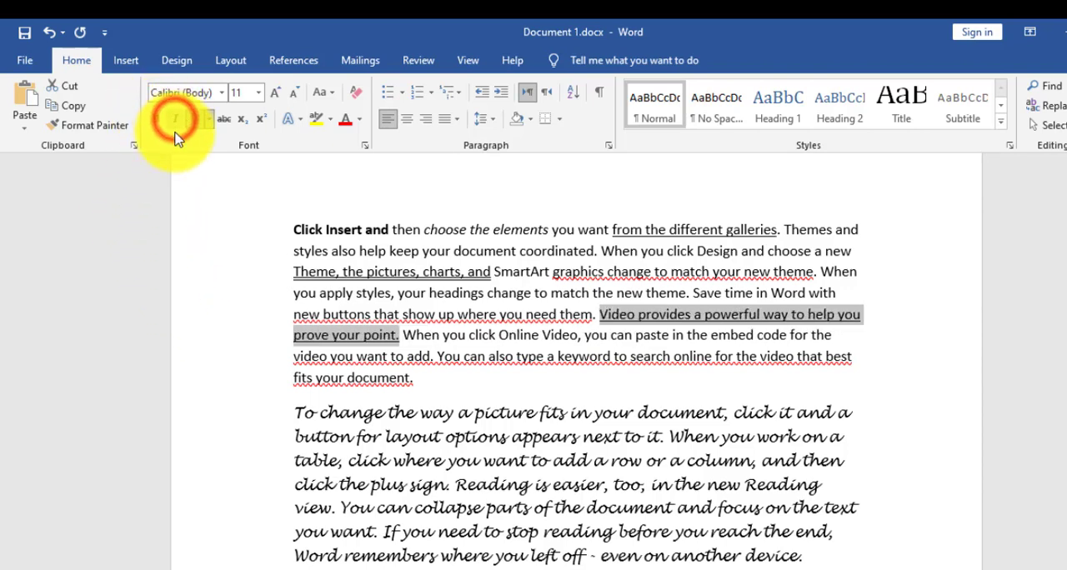
left_click(174, 124)
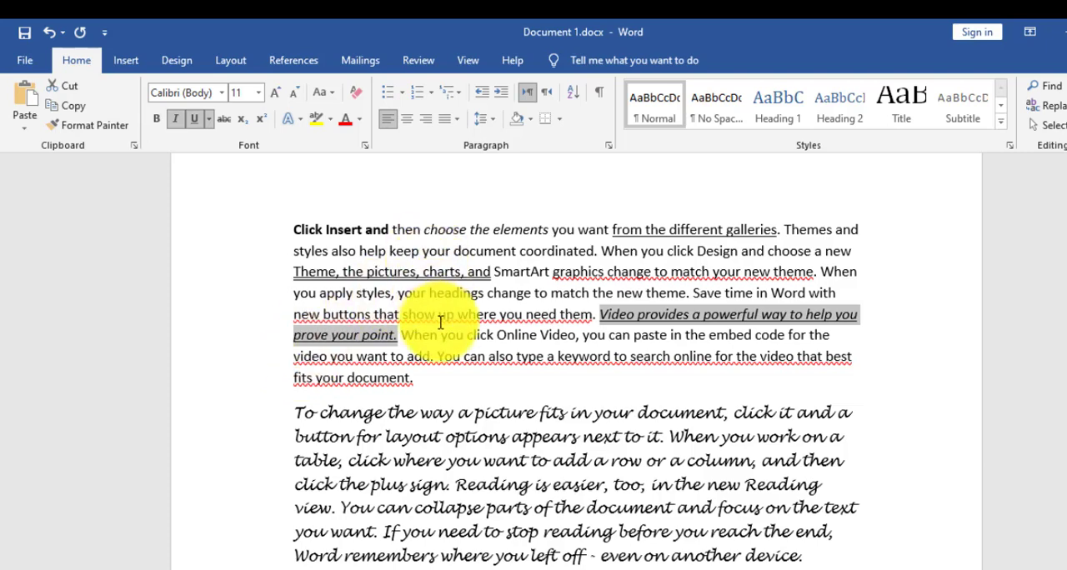
- Apply strikethrough to "Video provides a powerful way to help you prove your point." at the start of the third paragraph
scroll(417, 300, "down", 1)
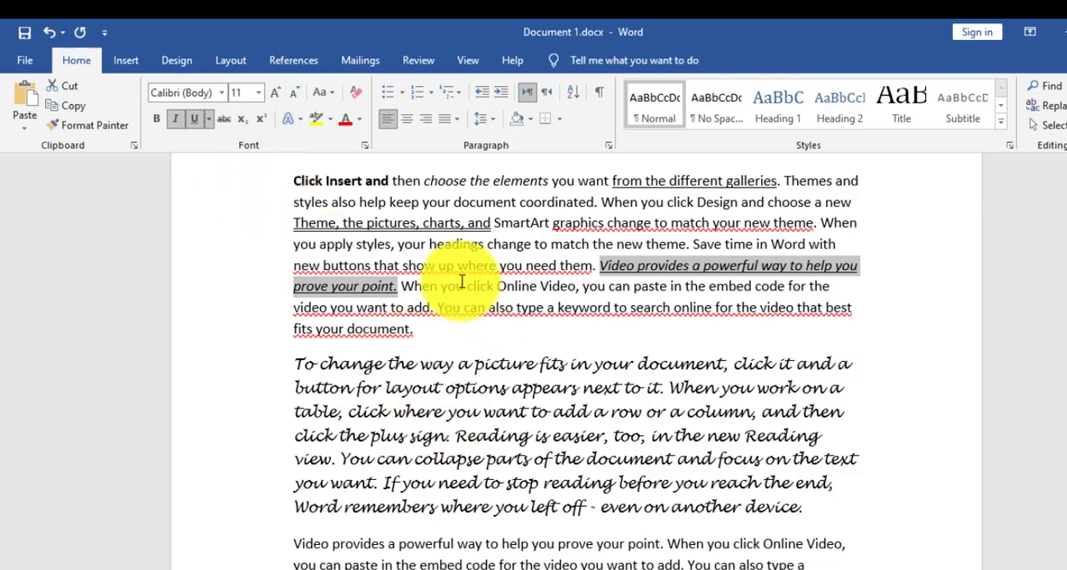
scroll(317, 467, "down", 6)
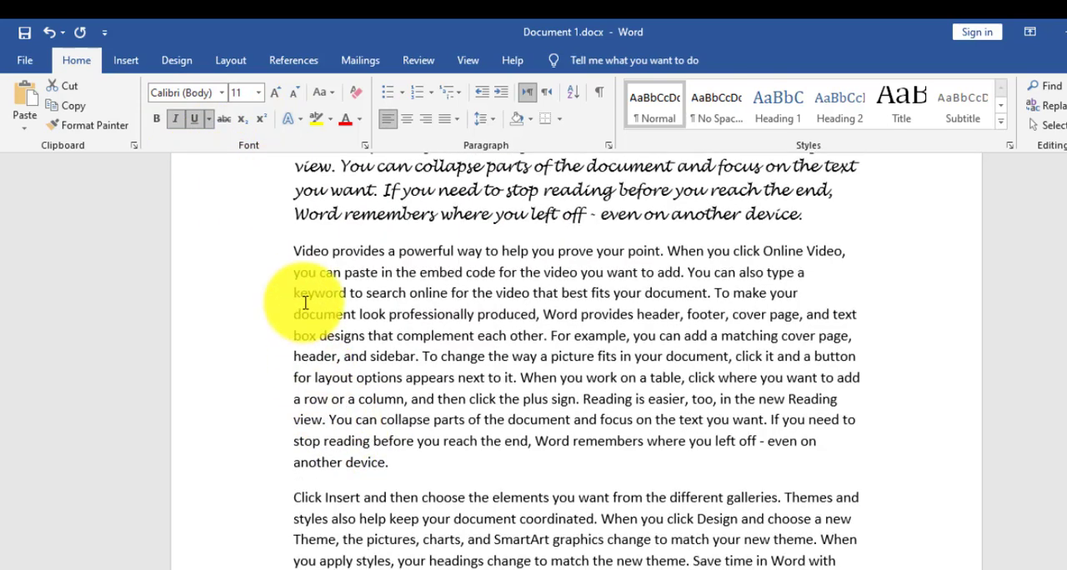
left_click_drag(292, 252, 666, 252)
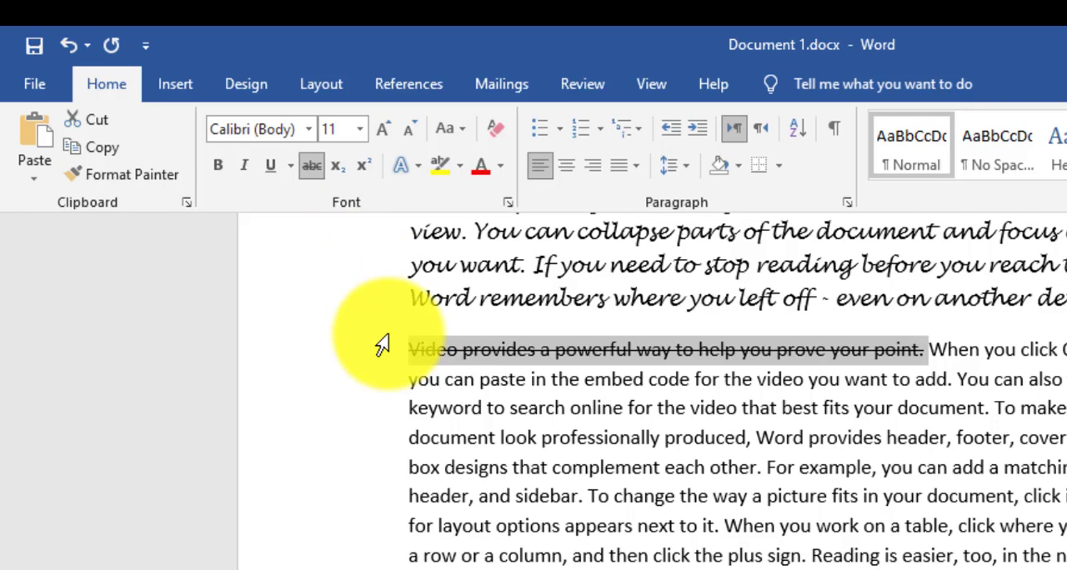
left_click(313, 167)
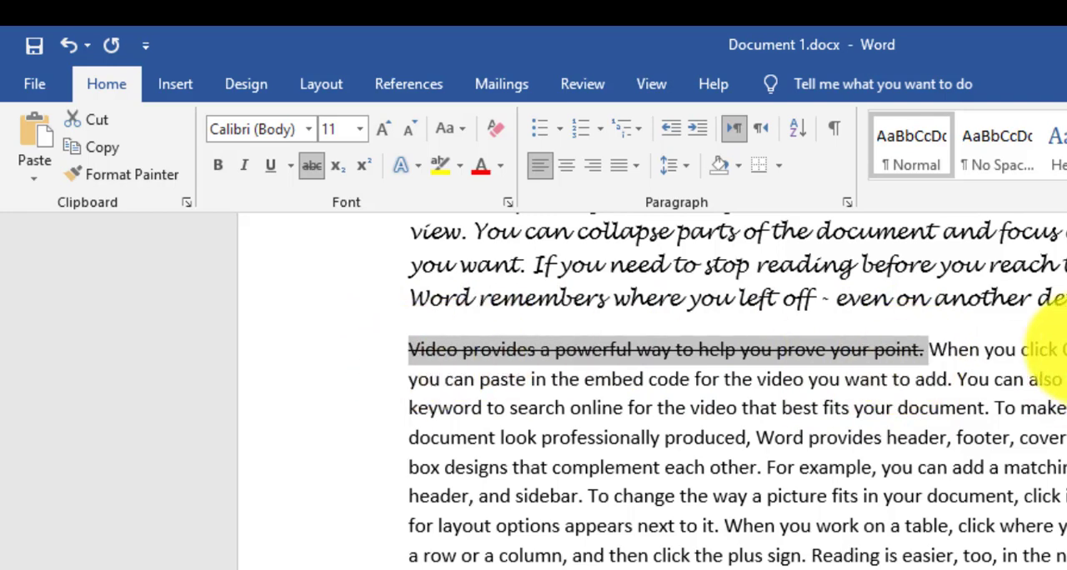
- Make "you can paste in the embed code for" subscript and "you want to add. You can also type a" superscript in the third paragraph
left_click_drag(402, 382, 722, 390)
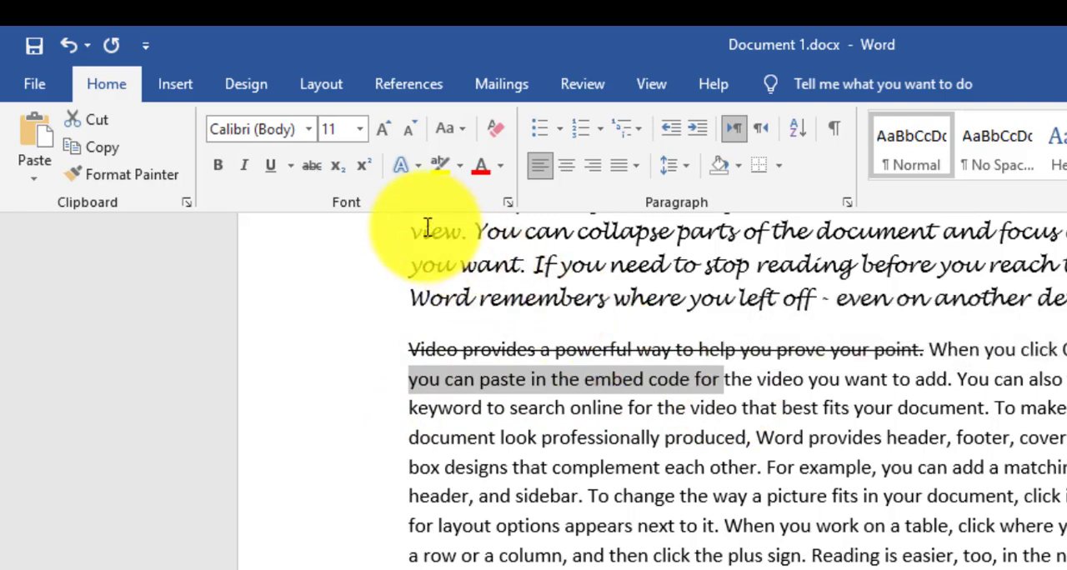
left_click(343, 174)
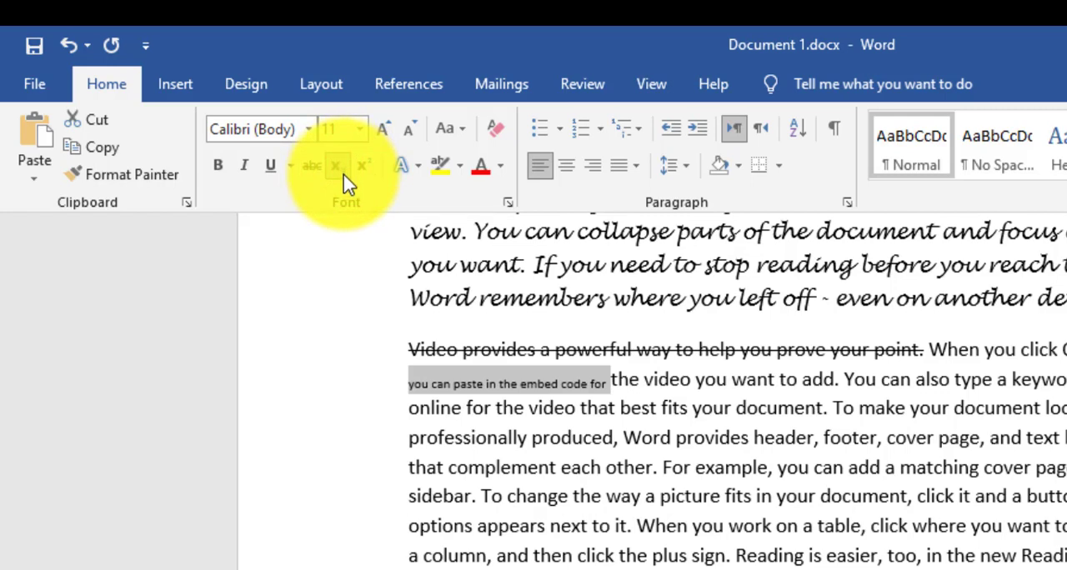
left_click_drag(728, 379, 1006, 388)
left_click(364, 165)
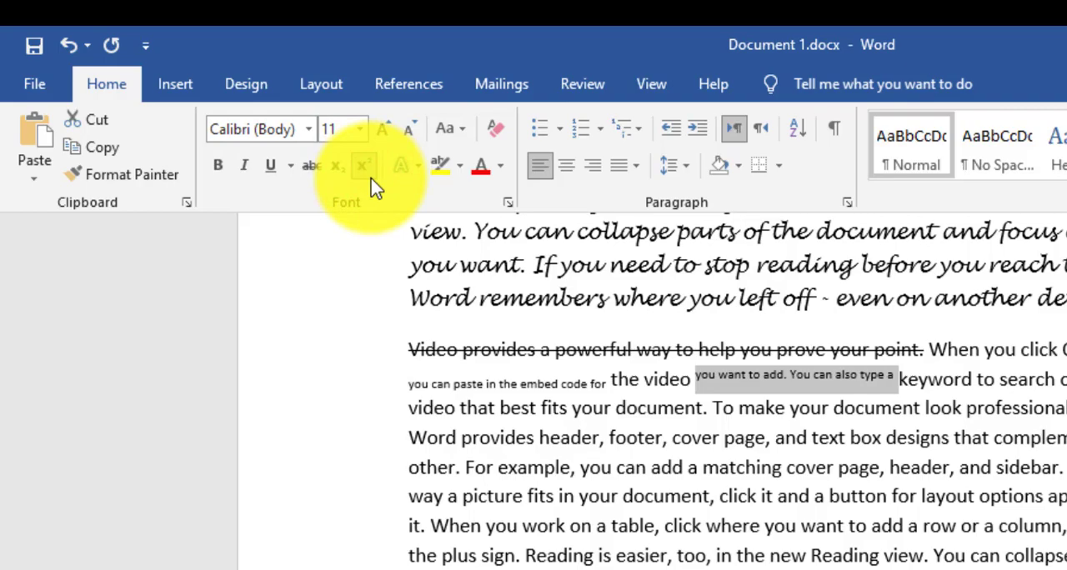
left_click_drag(409, 380, 580, 380)
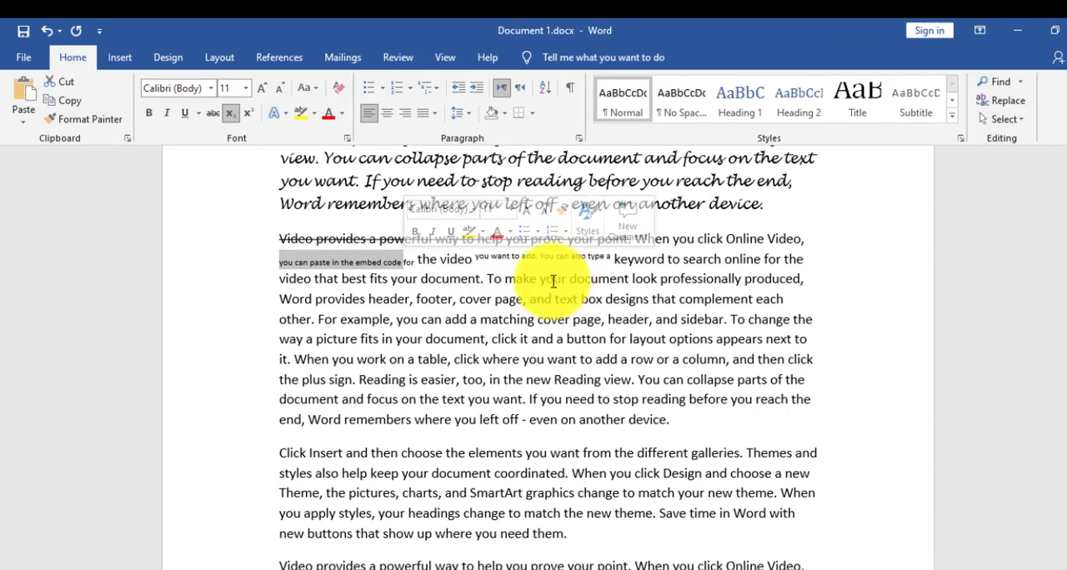
- Add a new line reading "X2" after the third paragraph and make its 2 superscript
left_click(687, 415)
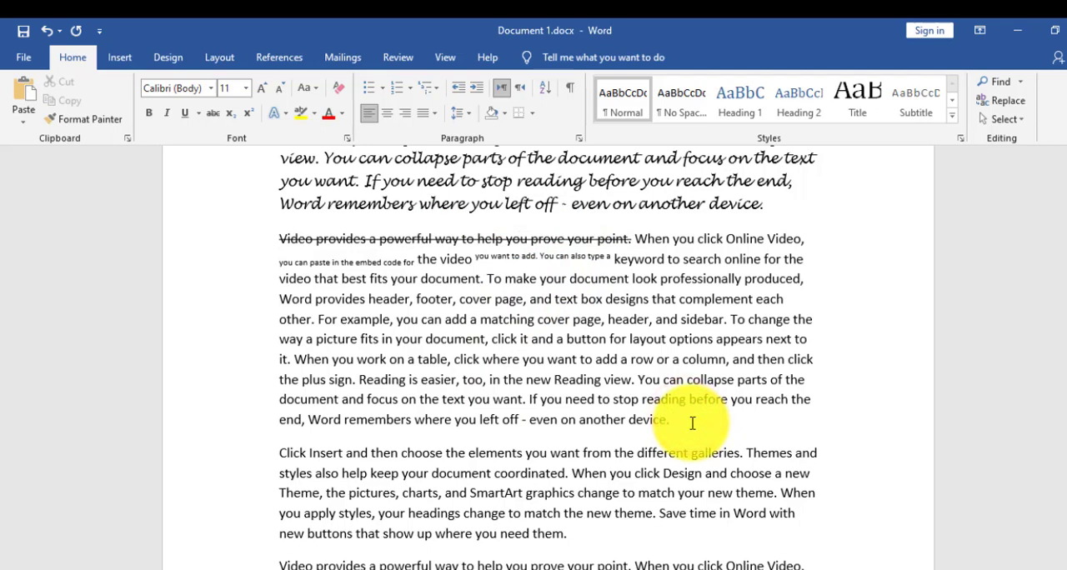
key("Return")
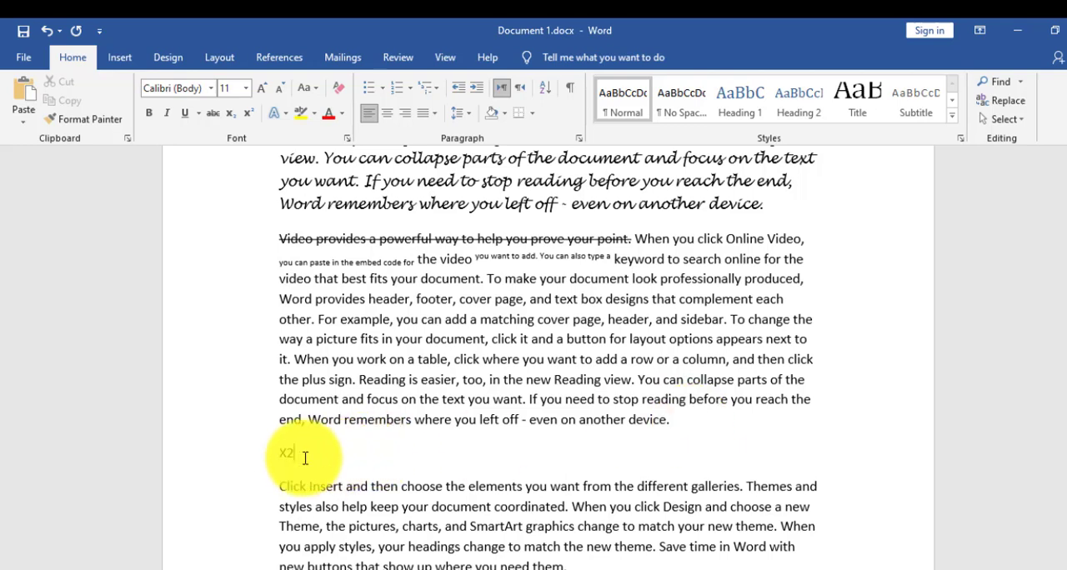
left_click_drag(297, 456, 288, 454)
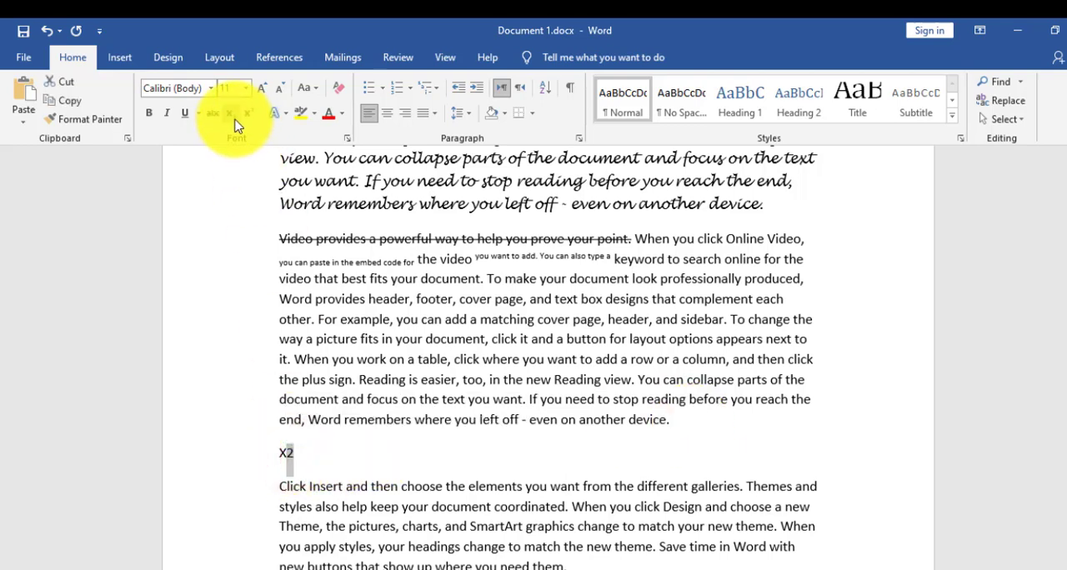
left_click(290, 451)
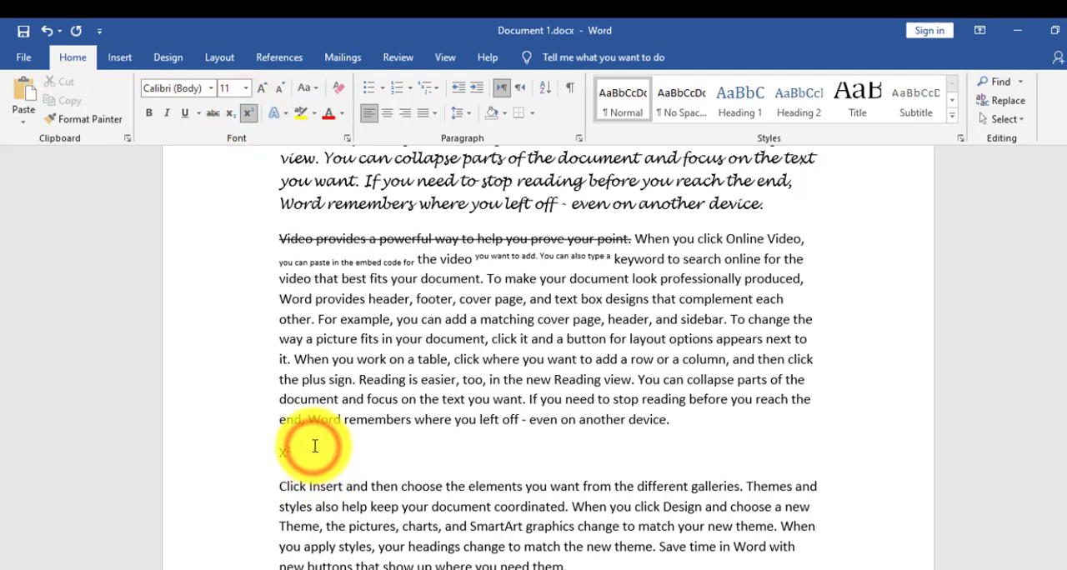
- Add a line reading "H2O" below X² without the inherited formatting, and make its 2 subscript
key("Return")
left_click(339, 87)
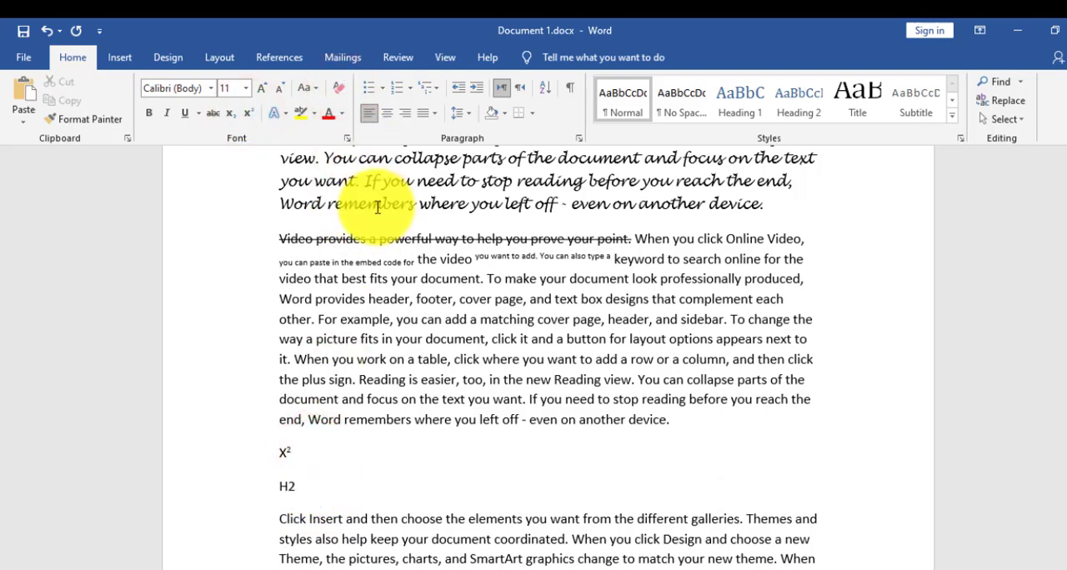
left_click_drag(298, 487, 286, 487)
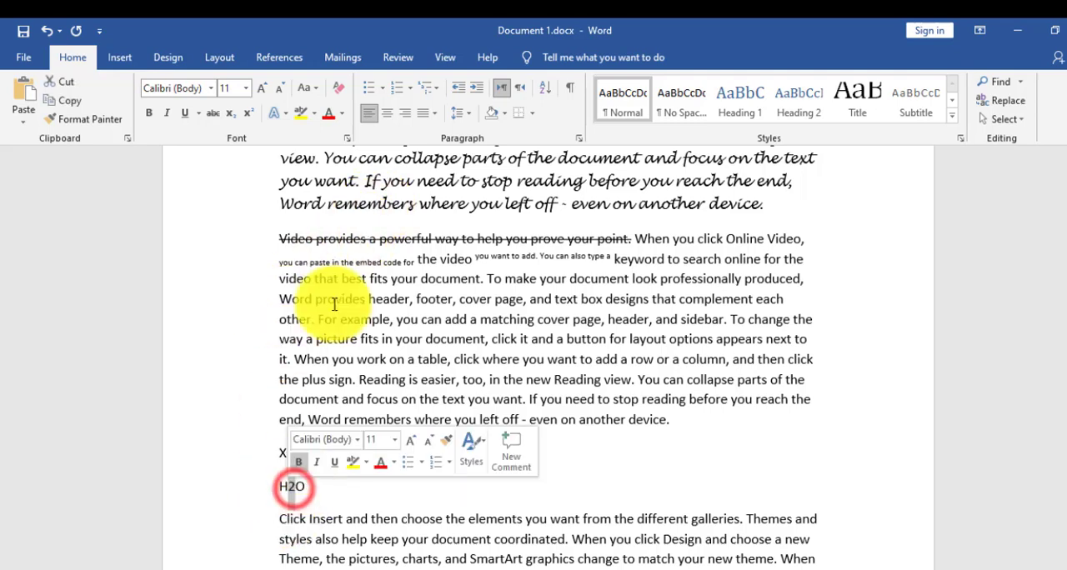
left_click(227, 114)
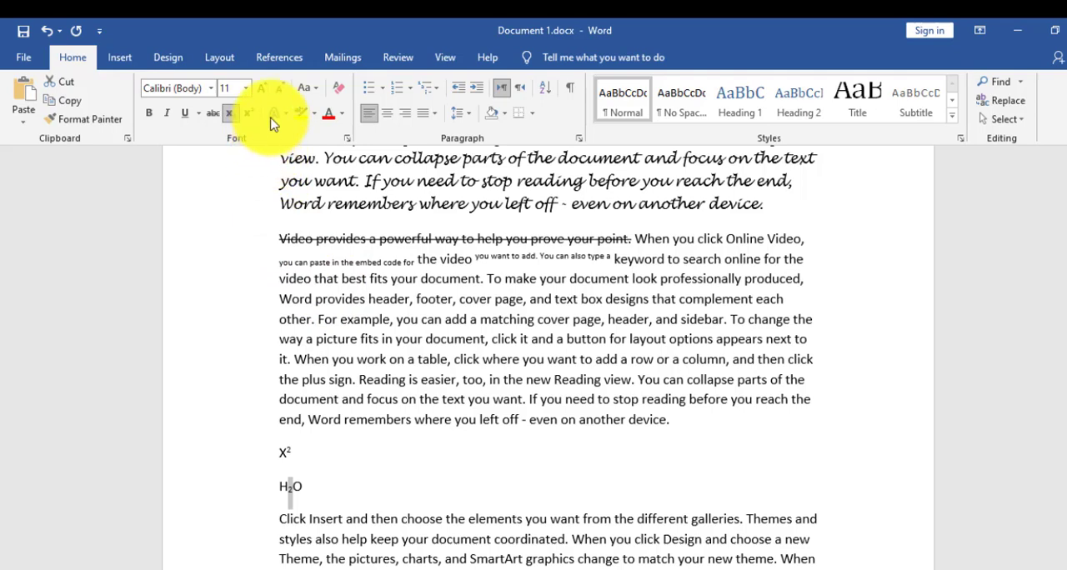
- Apply a teal-outlined preset text effect to "video that best fits your document" in the third paragraph
left_click_drag(280, 279, 475, 284)
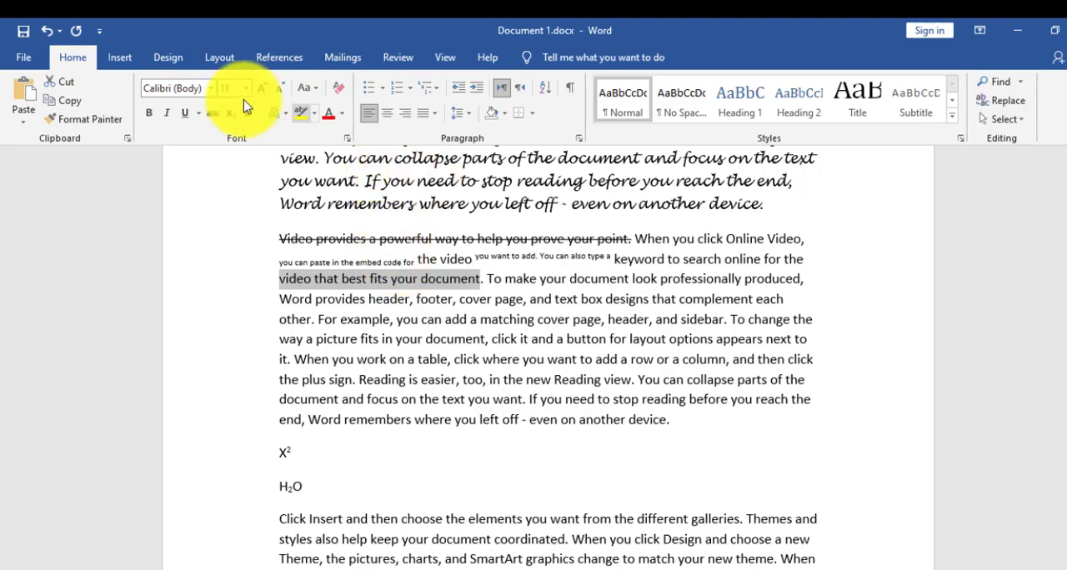
left_click(283, 119)
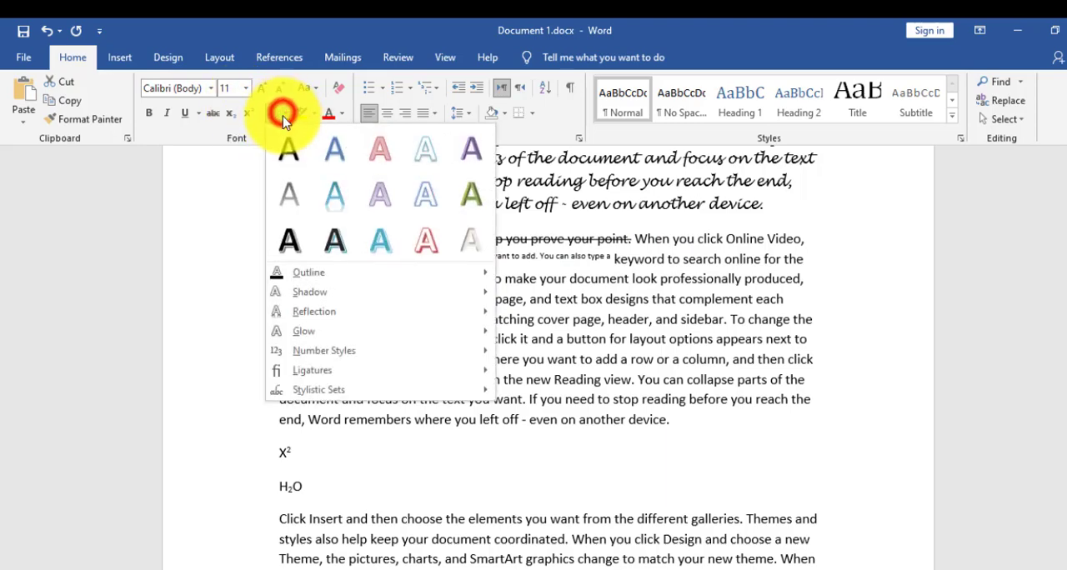
left_click(427, 157)
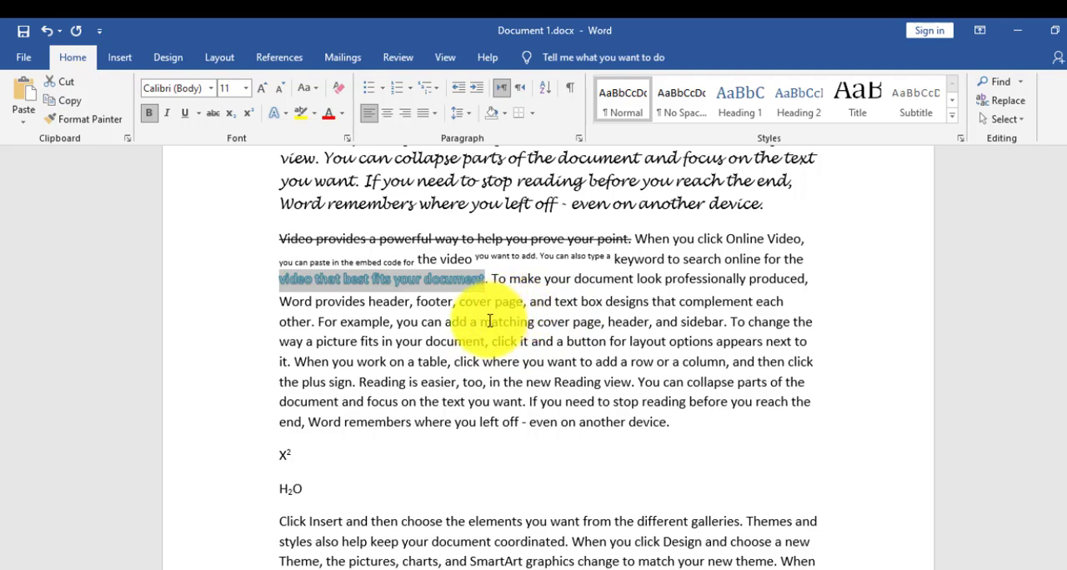
- Give "Reading is easier, too, in the new Reading view" a dark red text outline and an inner shadow
mouse_move(358, 382)
left_mouse_down()
mouse_move(635, 381)
mouse_move(395, 369)
mouse_move(360, 382)
left_mouse_up()
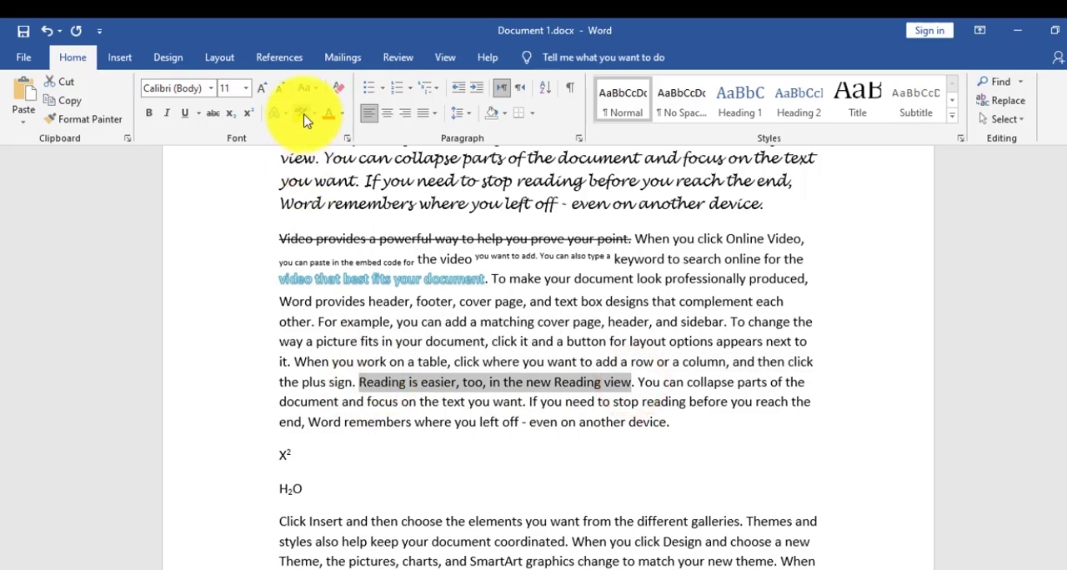
left_click(279, 112)
mouse_move(296, 273)
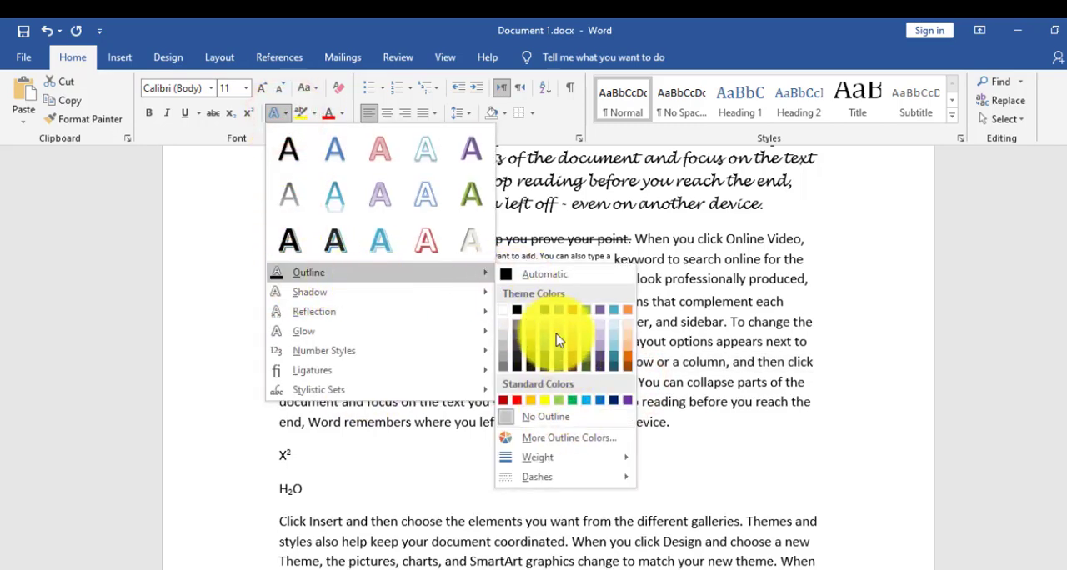
left_click(578, 363)
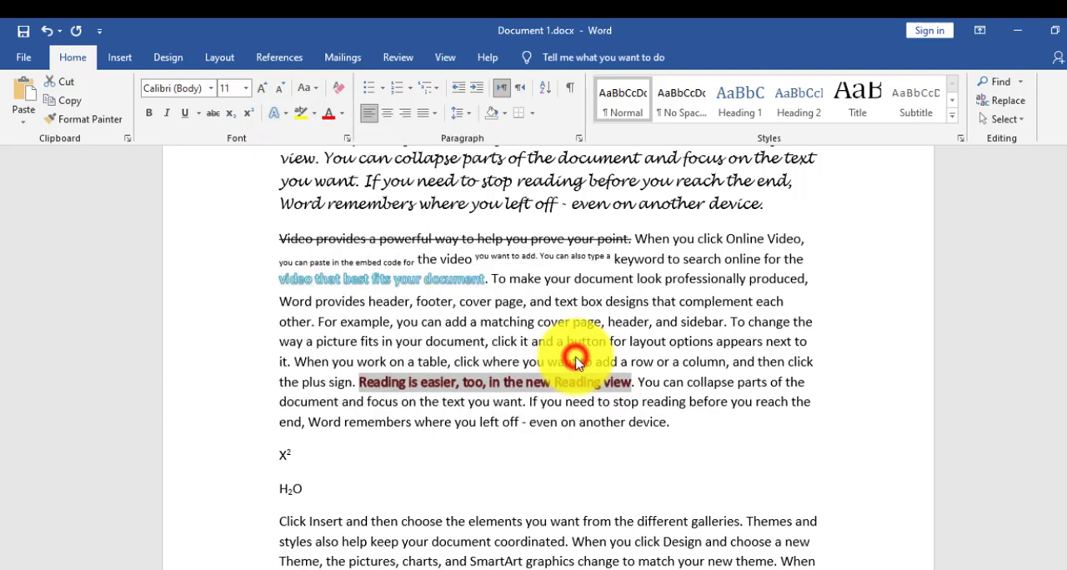
left_click(286, 115)
mouse_move(445, 294)
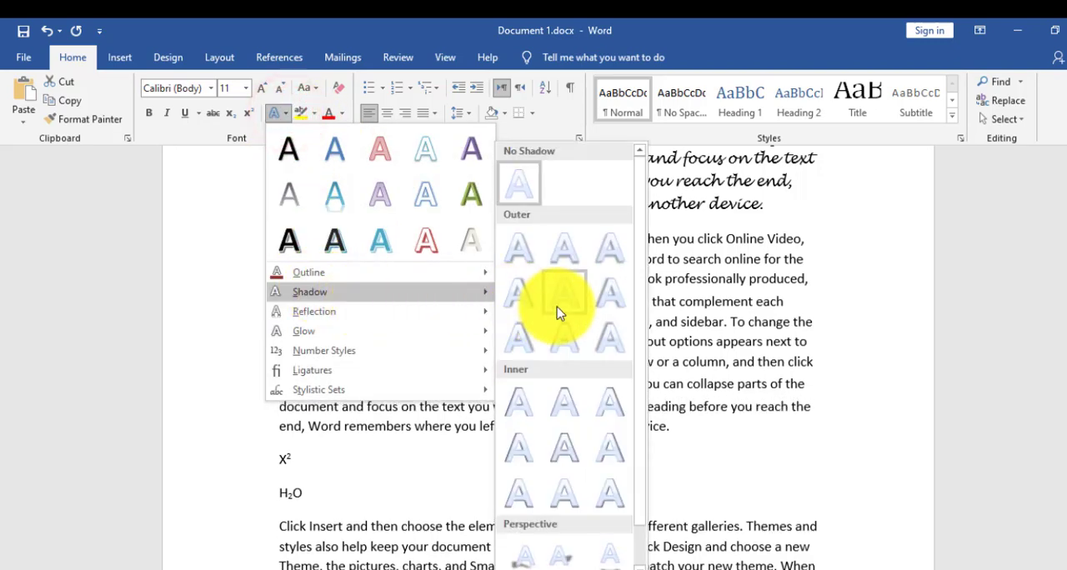
left_click(519, 394)
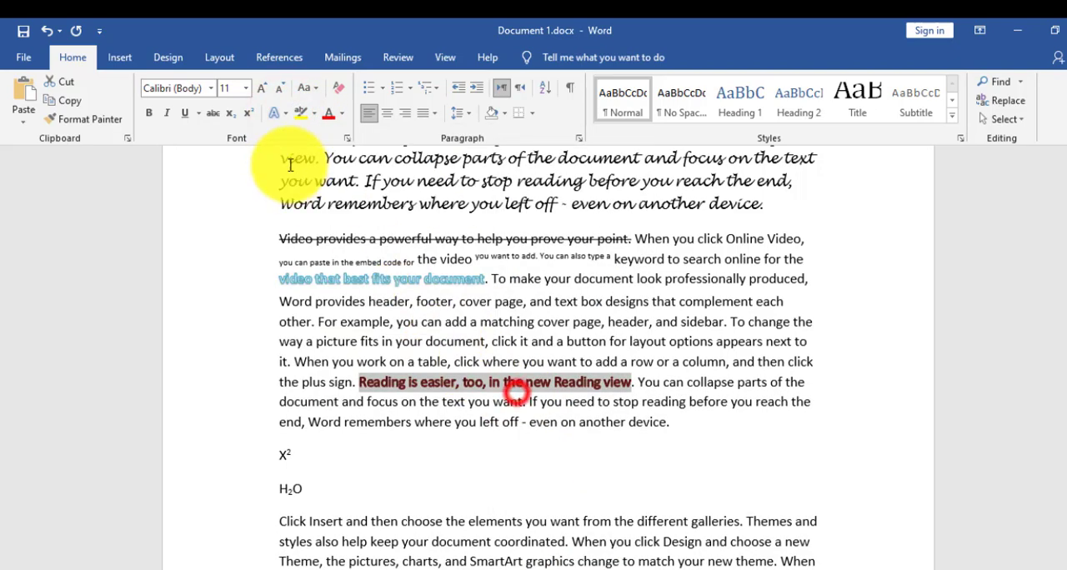
- Add a reflection variation and a purple glow to "Reading is easier, too, in the new Reading view"
left_click(284, 114)
mouse_move(325, 312)
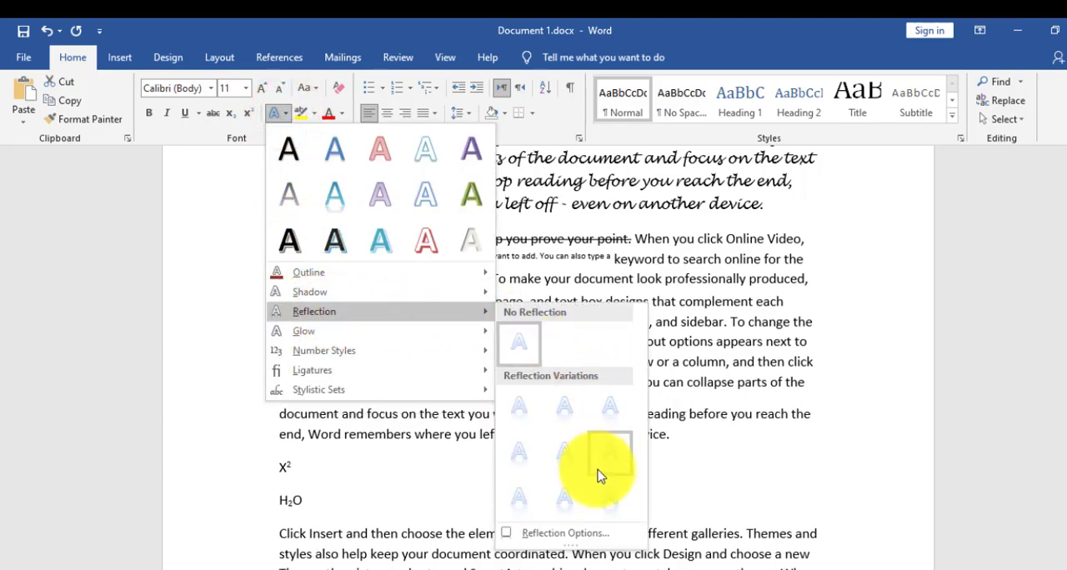
left_click(605, 461)
left_click(281, 112)
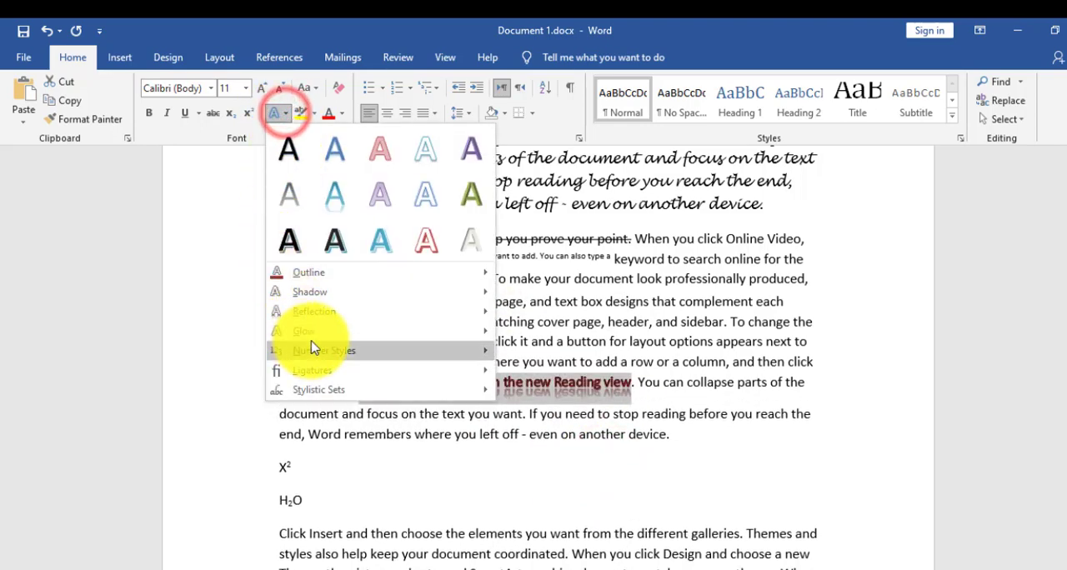
mouse_move(370, 338)
left_click(616, 488)
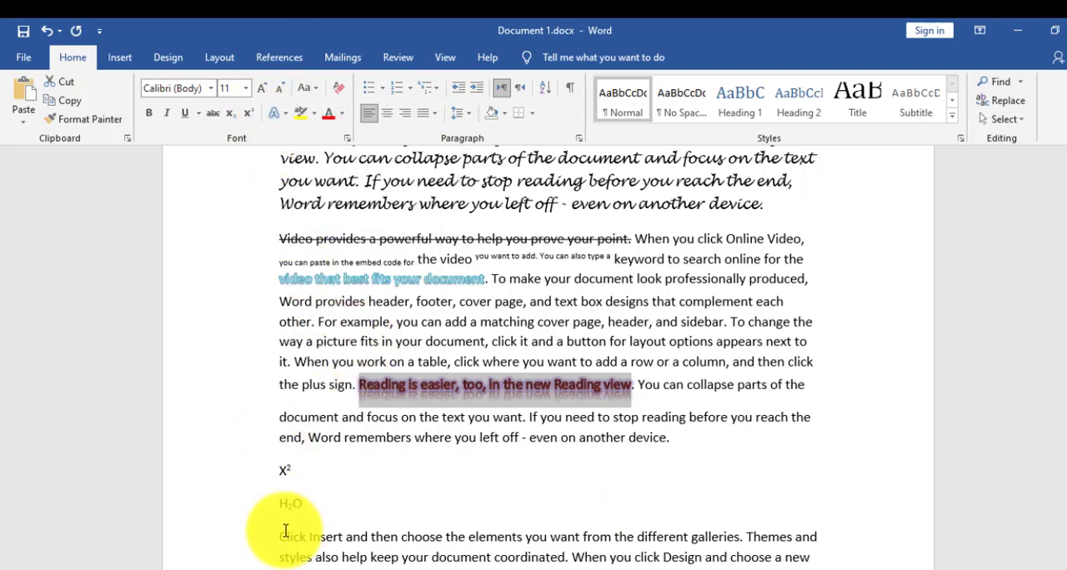
- Highlight "Click Insert and then choose the elements you want from the different galleries" below the H₂O line in yellow
left_click_drag(277, 537, 467, 537)
scroll(436, 416, "down", 5)
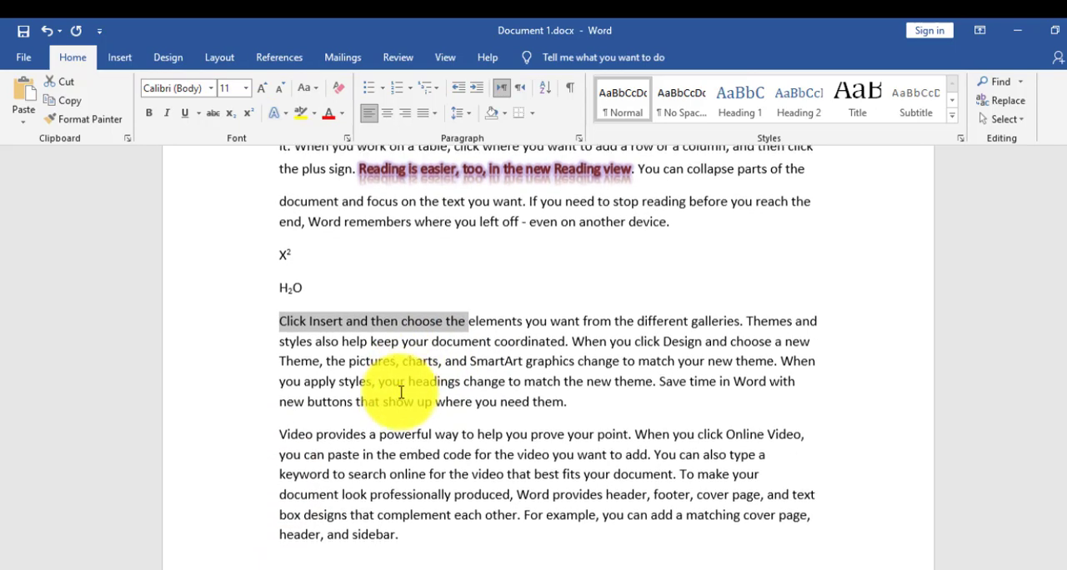
left_click_drag(280, 305, 739, 306)
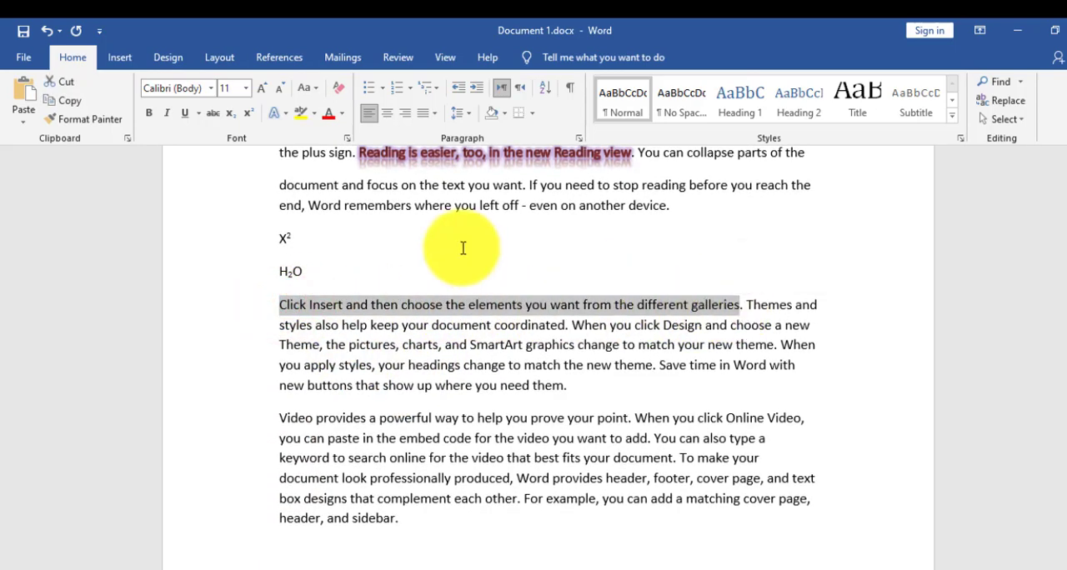
left_click(317, 117)
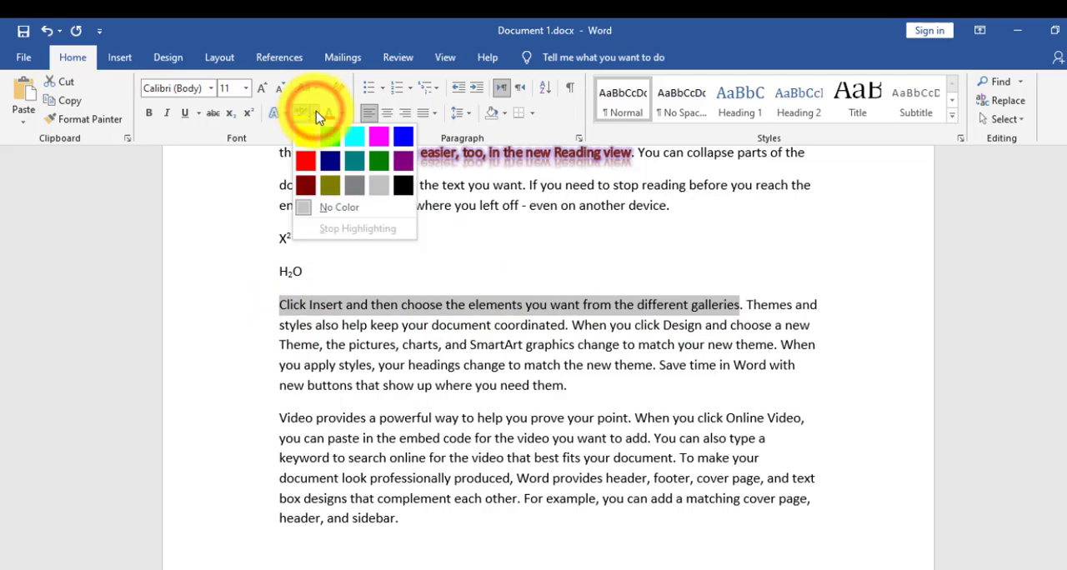
left_click(306, 139)
- Highlight "Theme, the pictures, charts, and SmartArt graphics" in the paragraph below the H₂O line in red
scroll(307, 140, "down", 1)
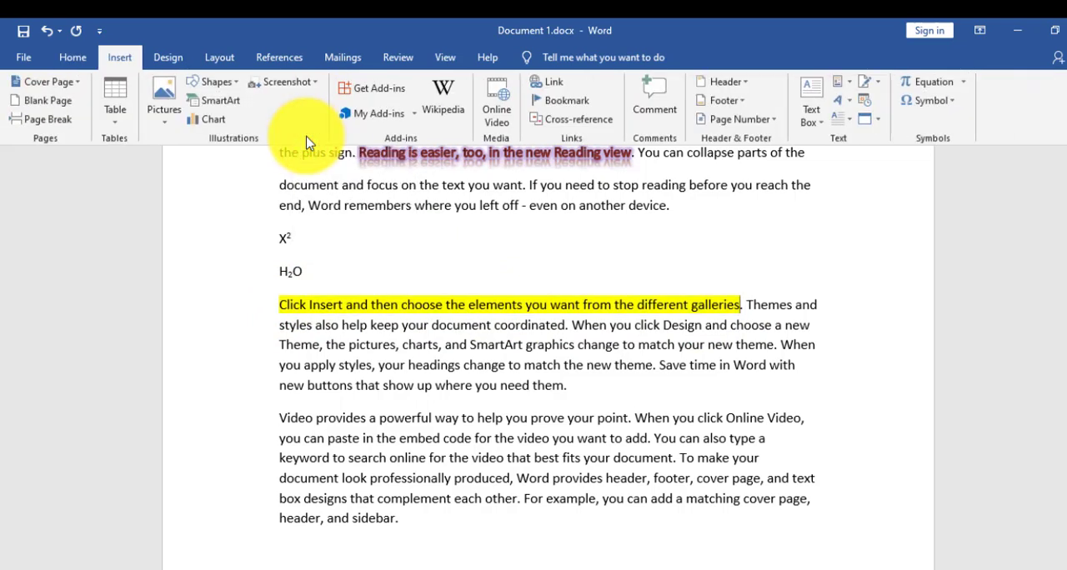
left_click(278, 344)
left_click_drag(455, 344, 575, 346)
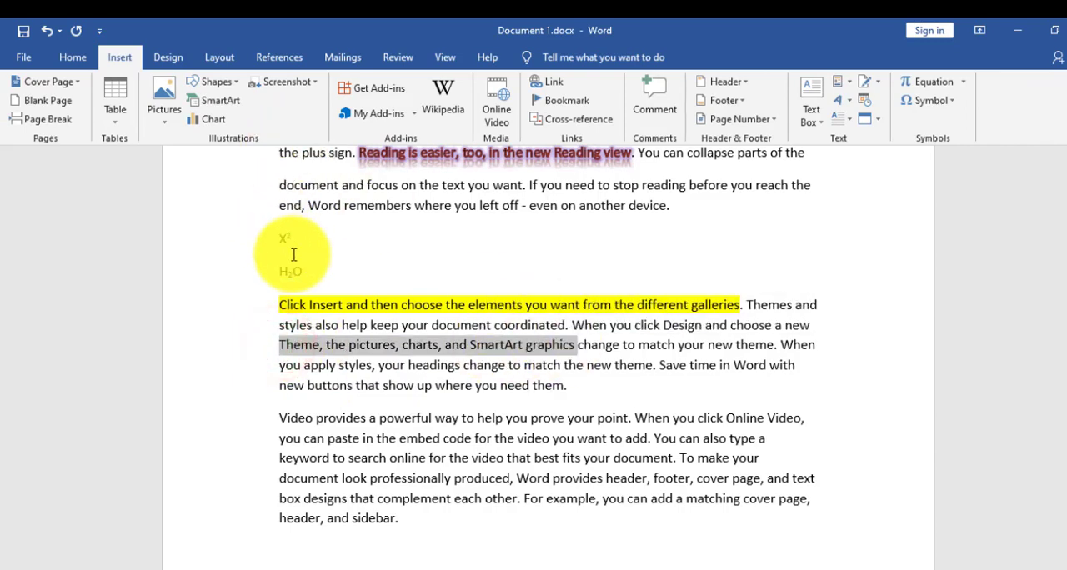
left_click(71, 55)
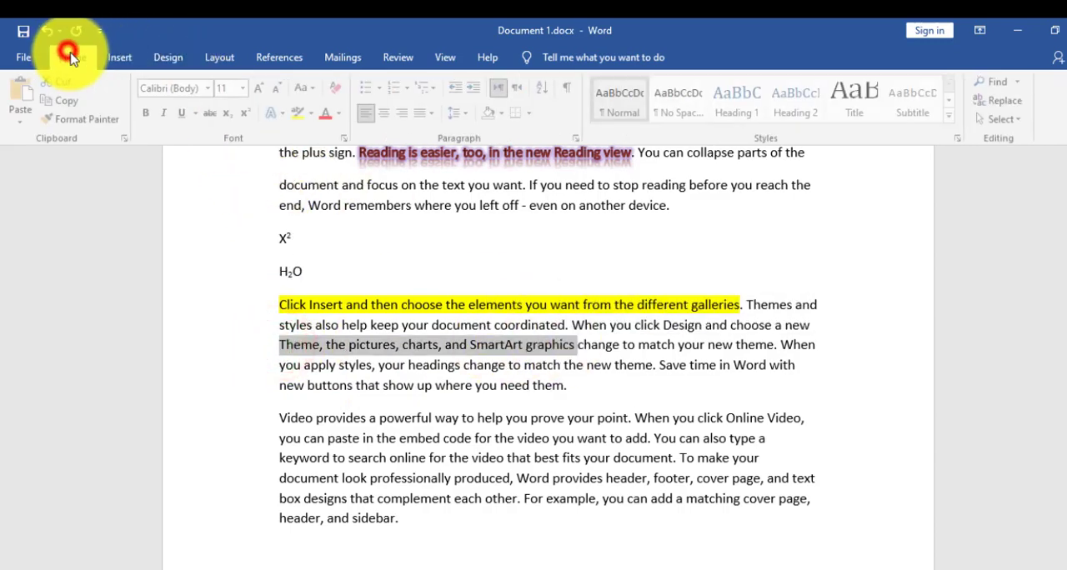
left_click(313, 113)
left_click(305, 161)
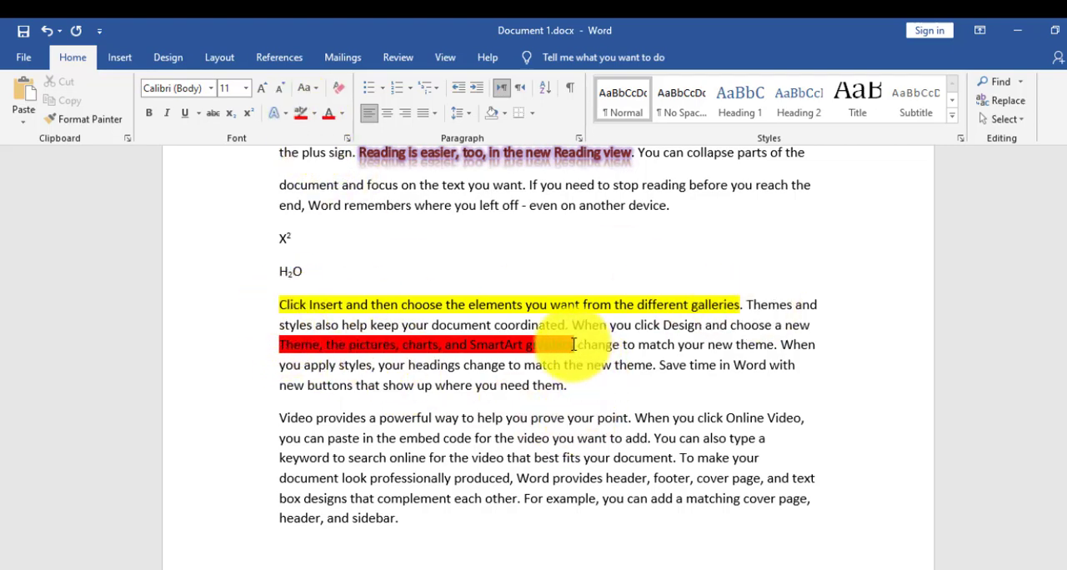
- Remove the red and the yellow highlighting from the two phrases in the paragraph below the H₂O line
left_click_drag(574, 344, 279, 344)
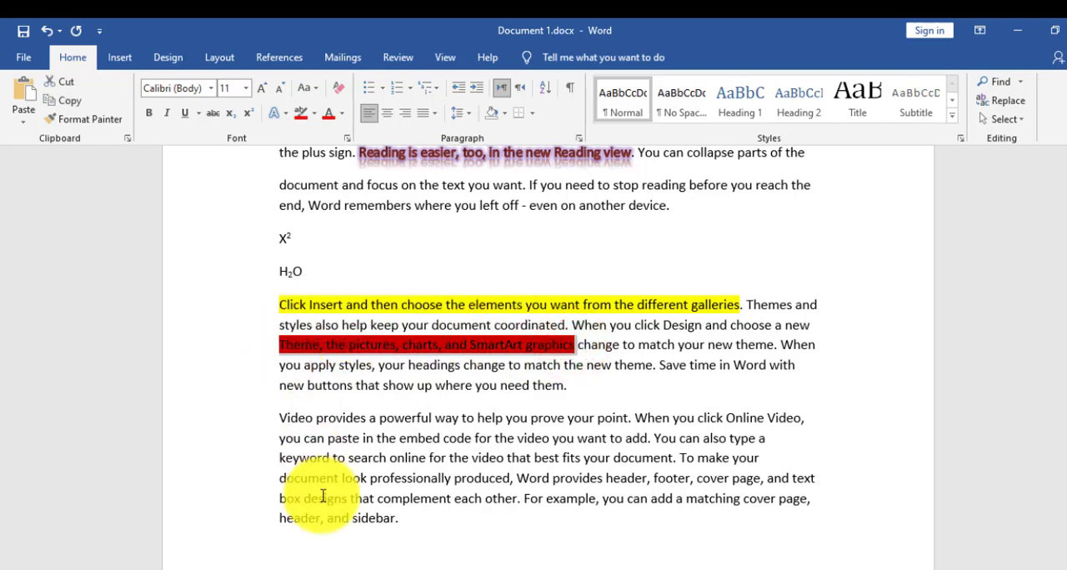
left_click(315, 116)
left_click(351, 208)
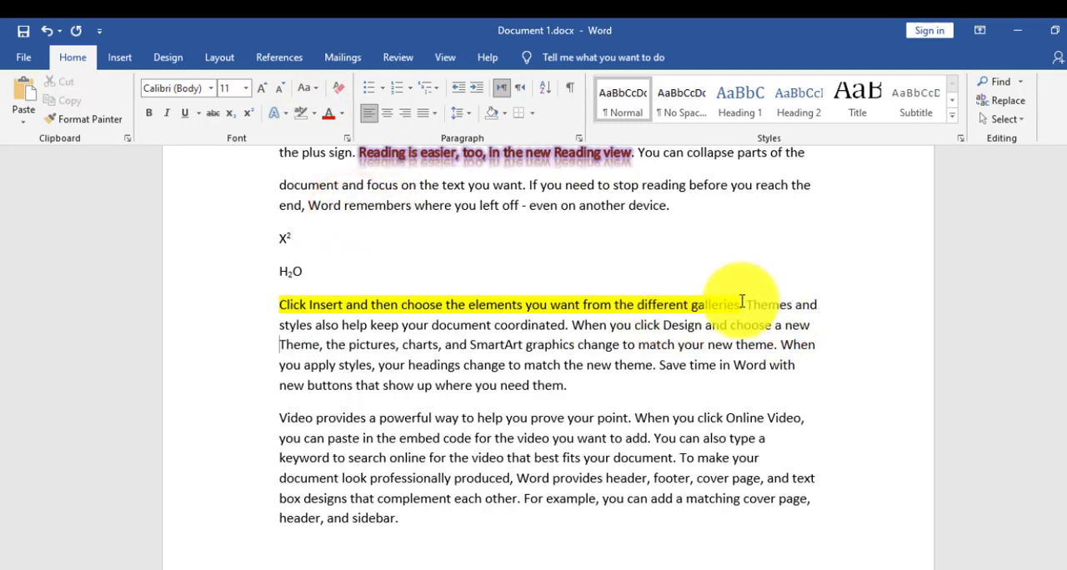
left_click_drag(739, 302, 279, 302)
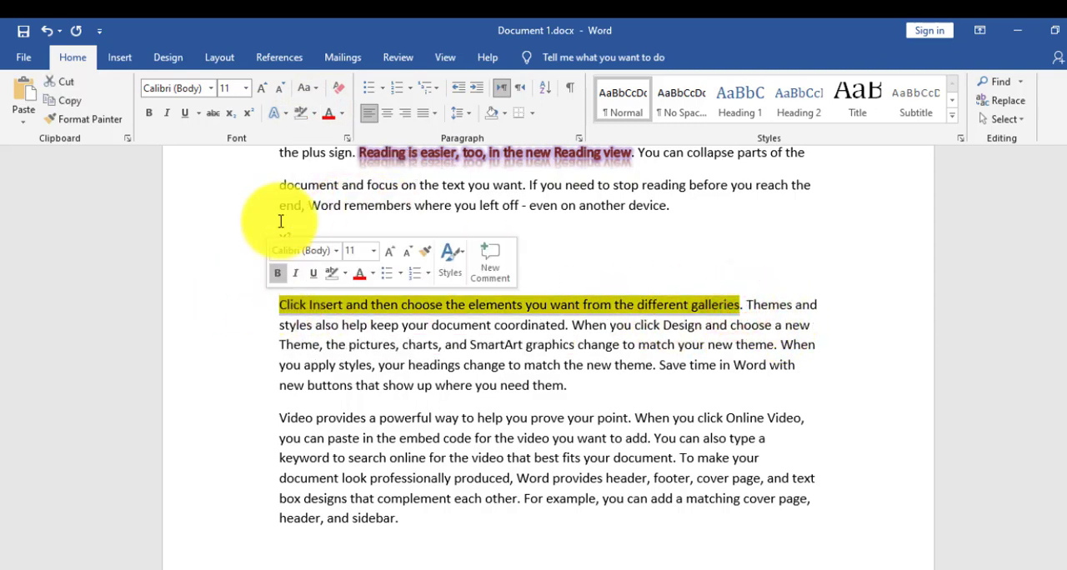
left_click(315, 114)
left_click(328, 205)
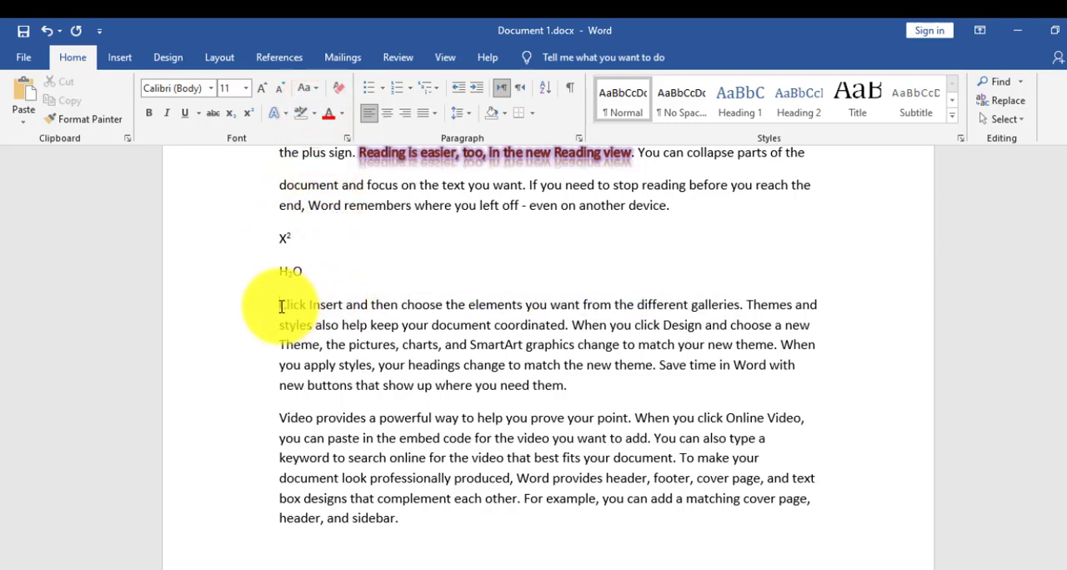
- Highlight the whole "Click Insert and then choose the elements" paragraph below the H₂O line in yellow
left_click_drag(280, 306, 594, 386)
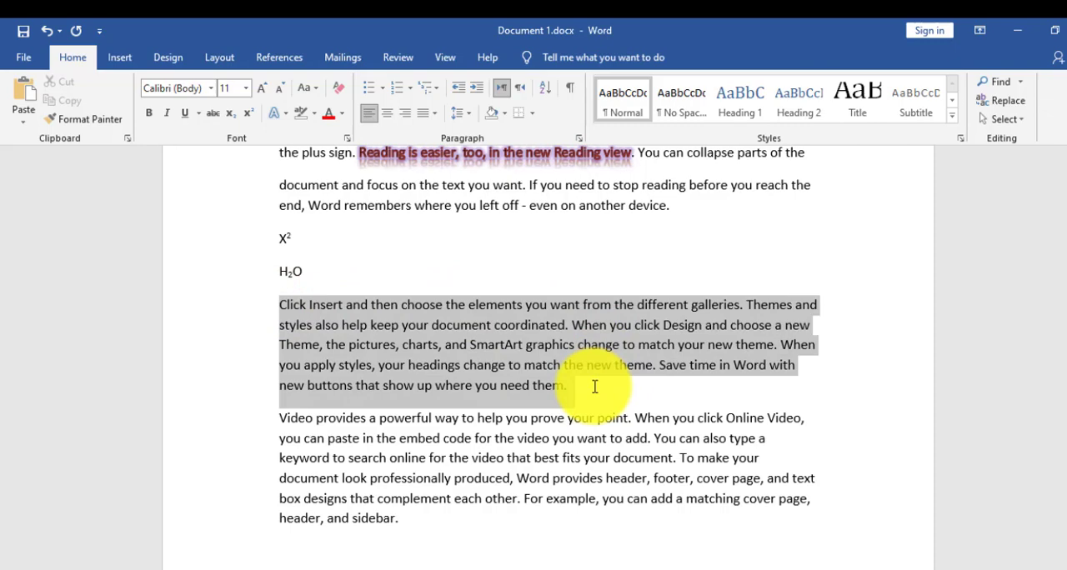
left_click(314, 113)
left_click(307, 135)
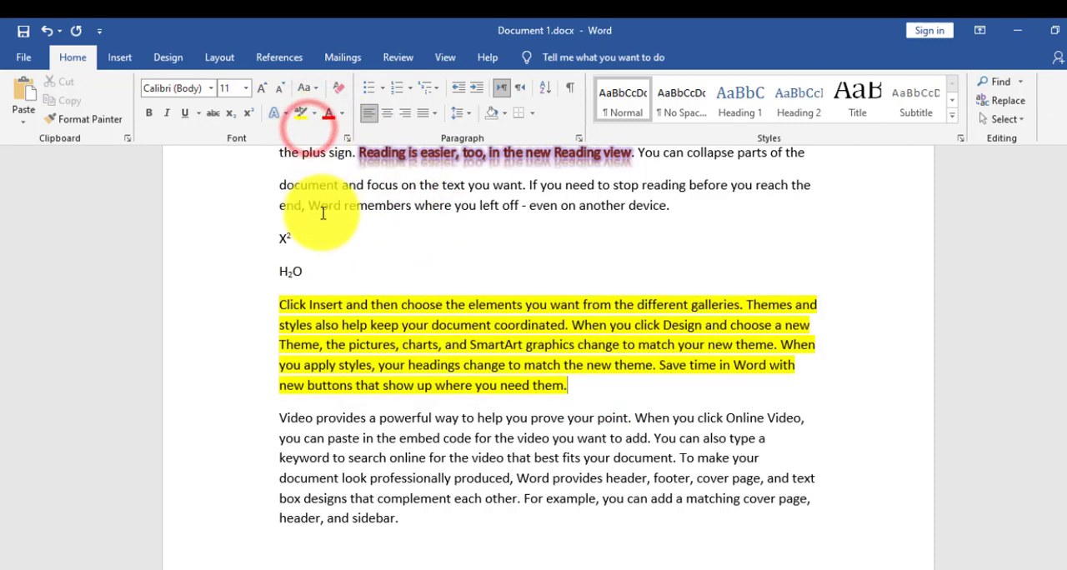
left_click(323, 240)
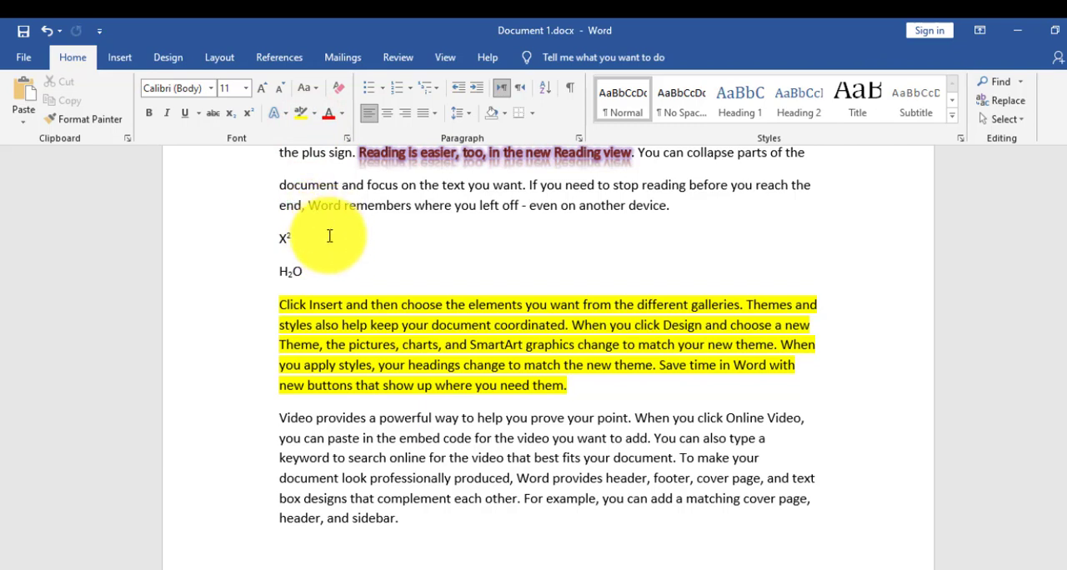
- Set the font colour of the first two sentences of the "Video provides a powerful way" paragraph to the standard red
left_click_drag(279, 417, 651, 439)
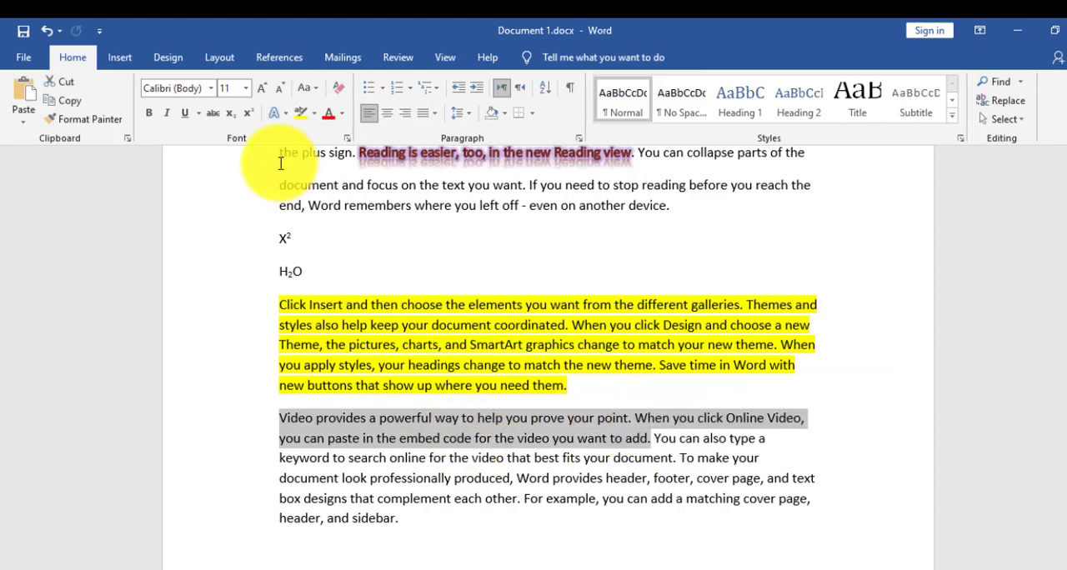
left_click(343, 114)
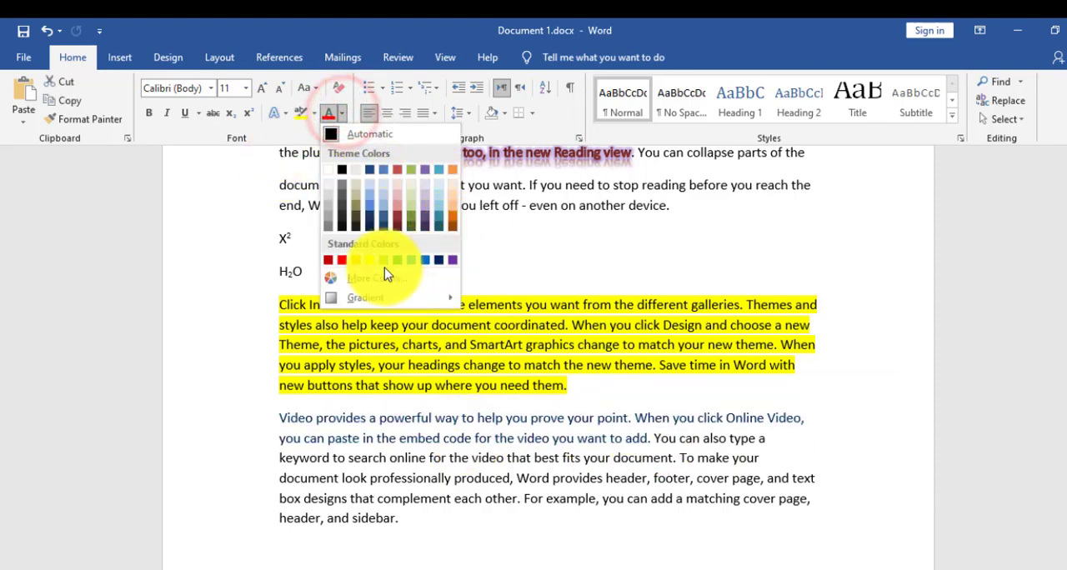
left_click(346, 265)
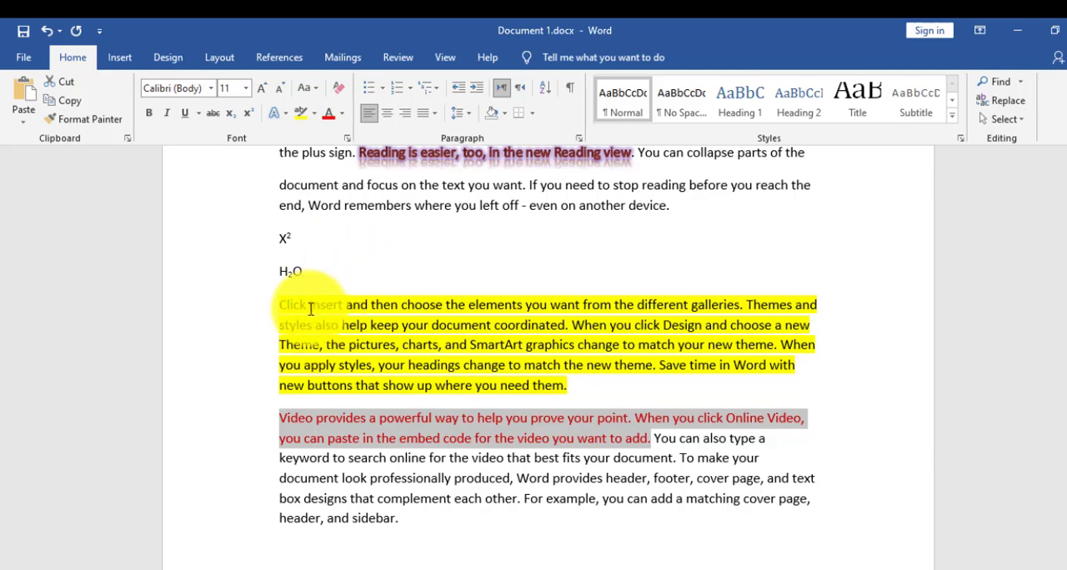
left_click_drag(282, 306, 574, 384)
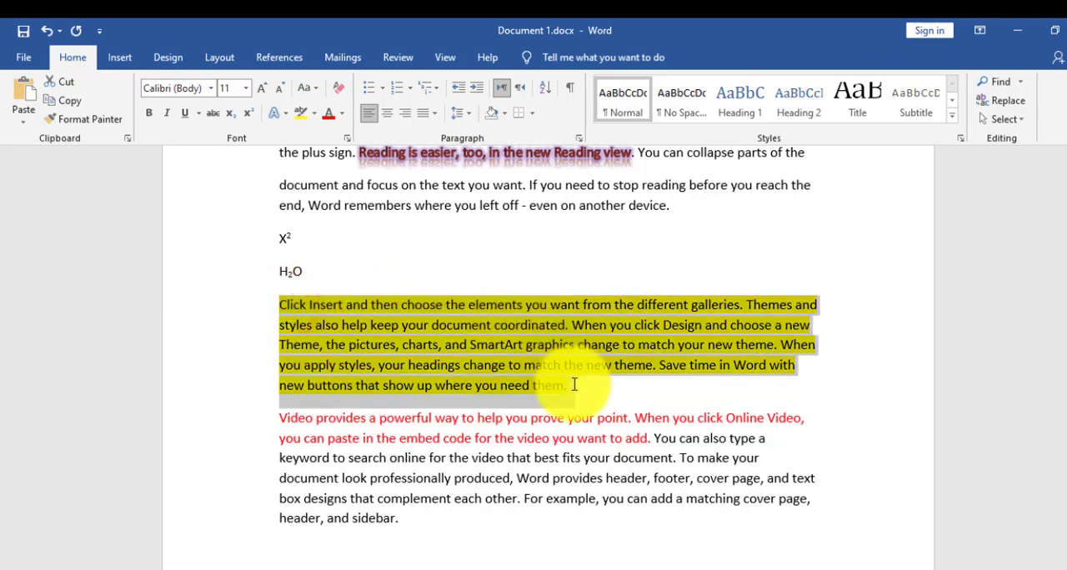
left_click_drag(279, 419, 315, 418)
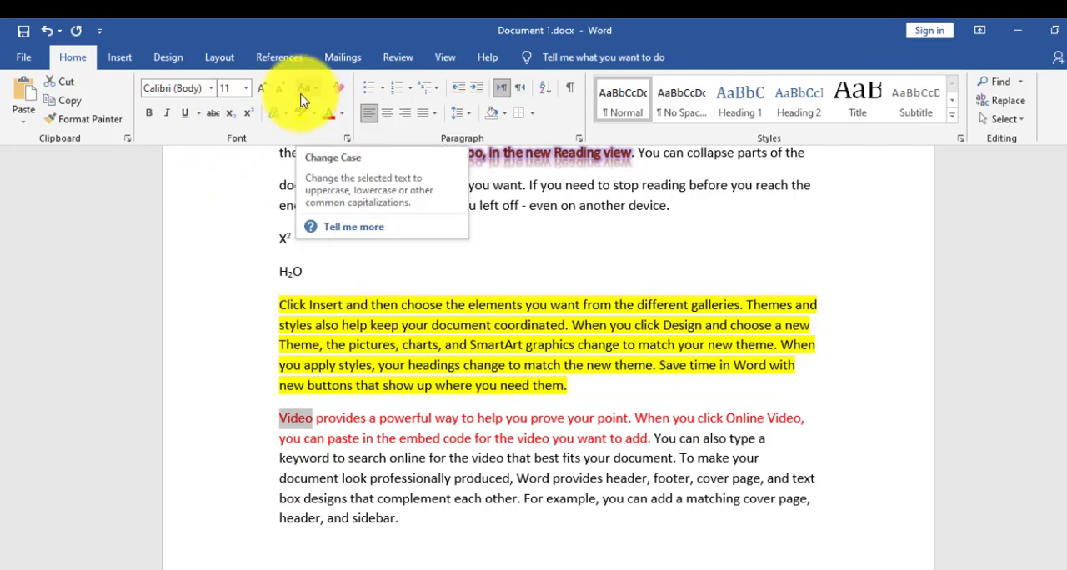
left_click(354, 414)
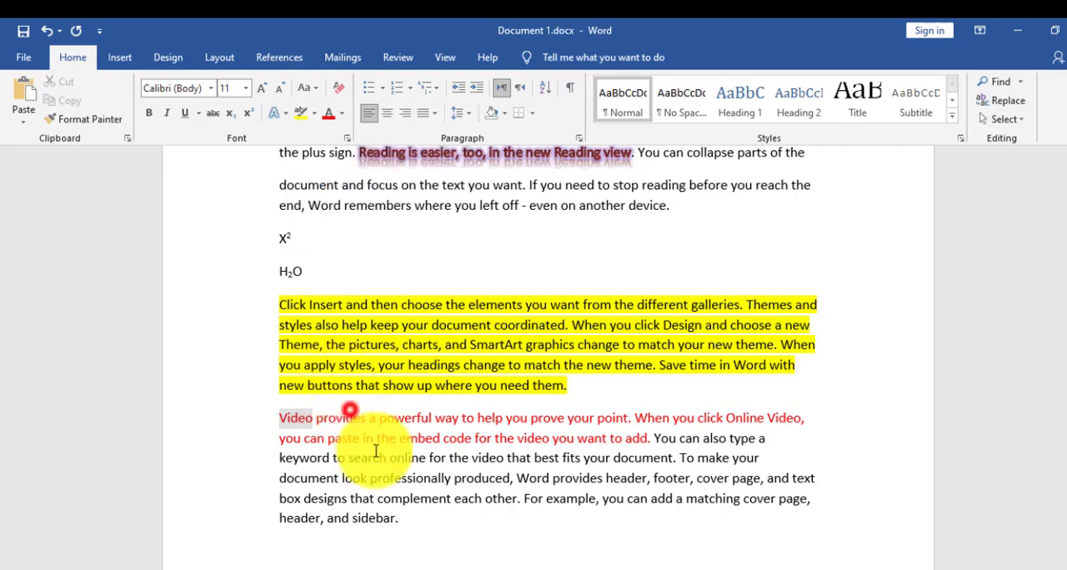
- Change the whole "Video provides a powerful way" paragraph to lowercase and then to UPPERCASE
left_click_drag(280, 419, 408, 515)
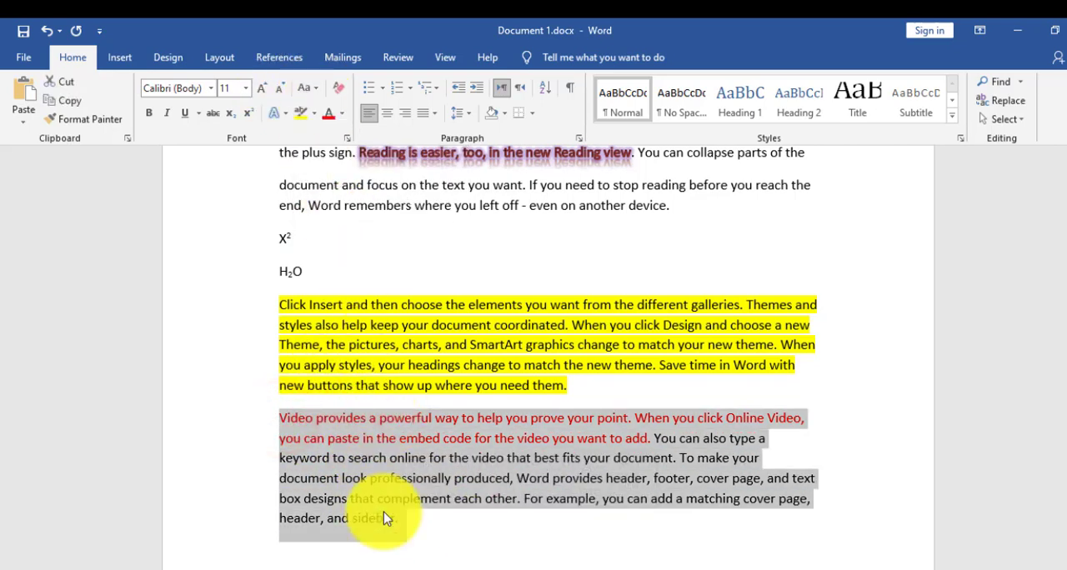
left_click(316, 89)
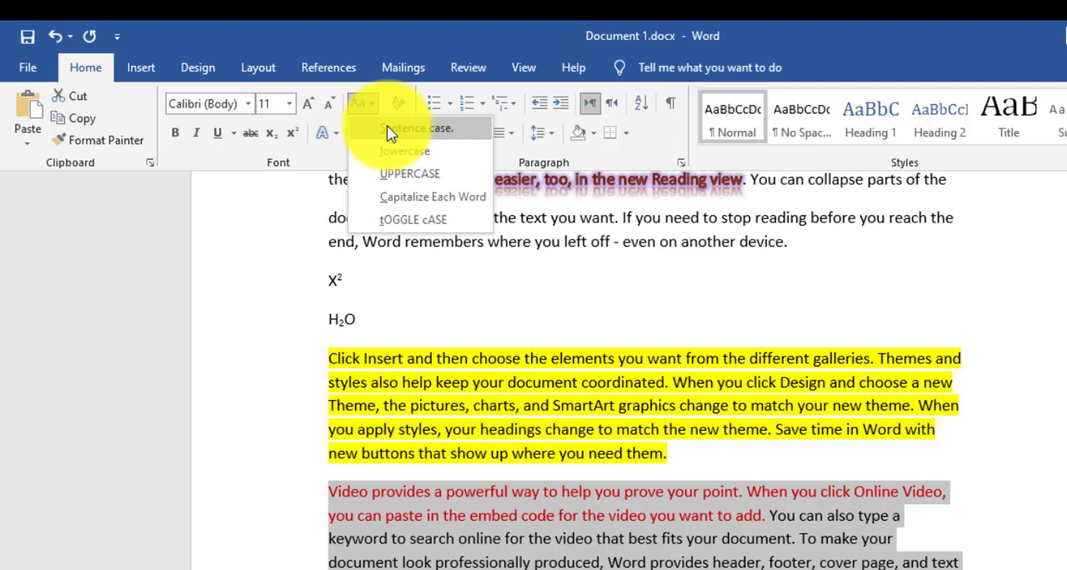
left_click(394, 151)
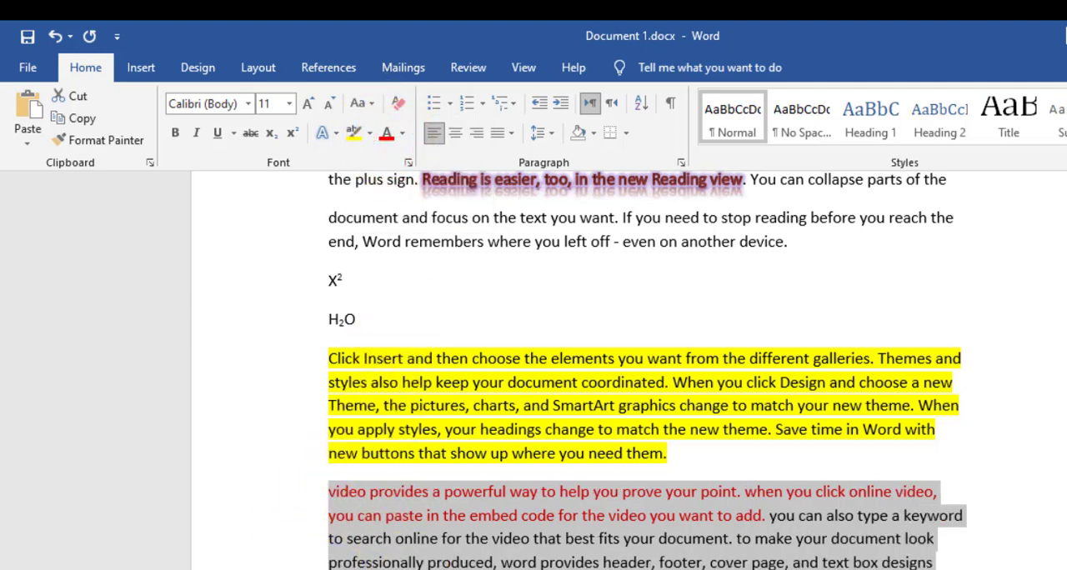
left_click(361, 103)
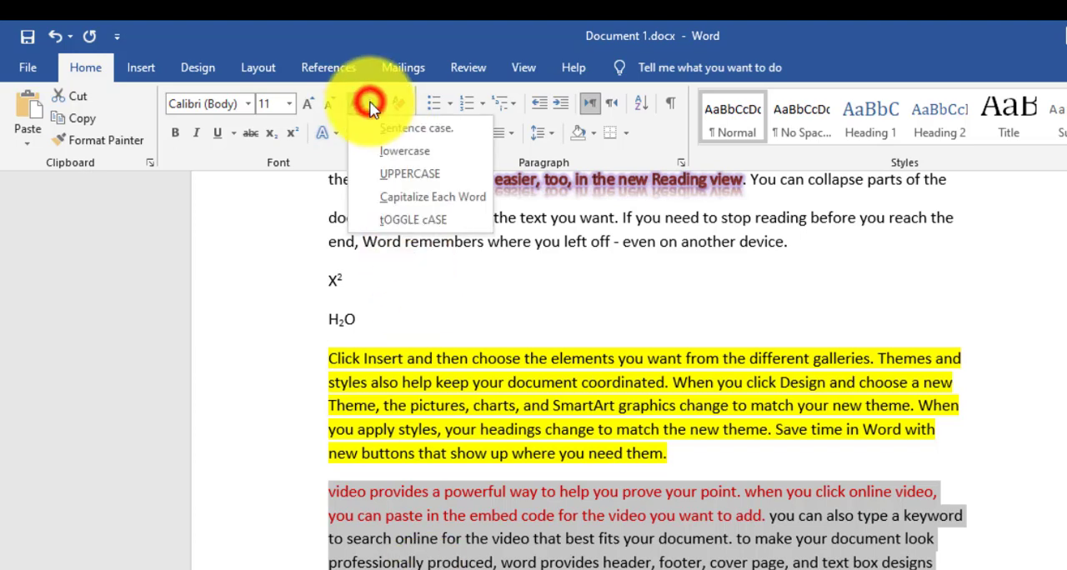
left_click(397, 174)
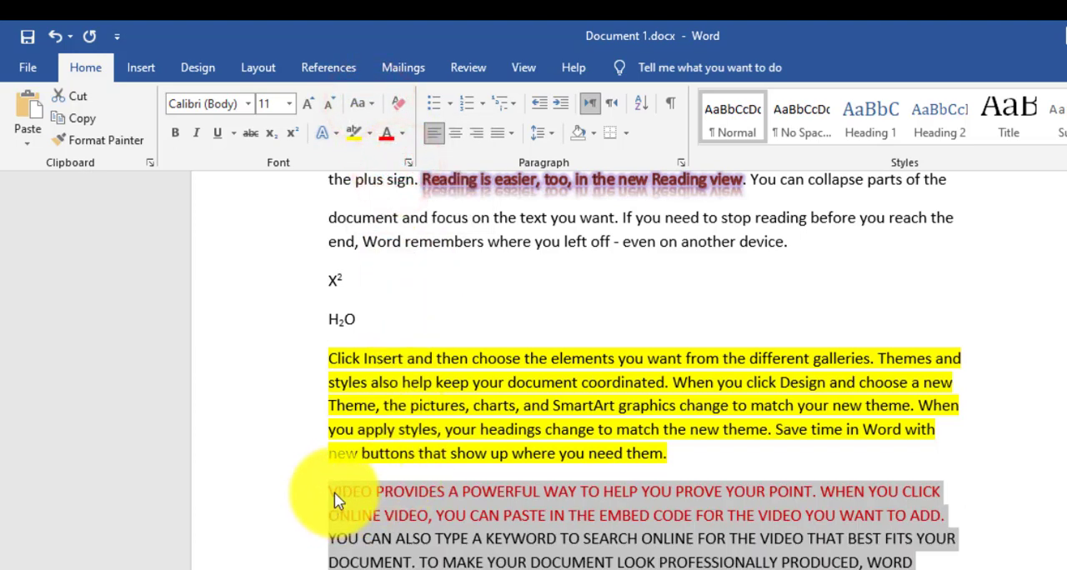
- Apply Capitalize Each Word to the paragraph below the yellow-highlighted one
left_click(371, 104)
left_click(404, 196)
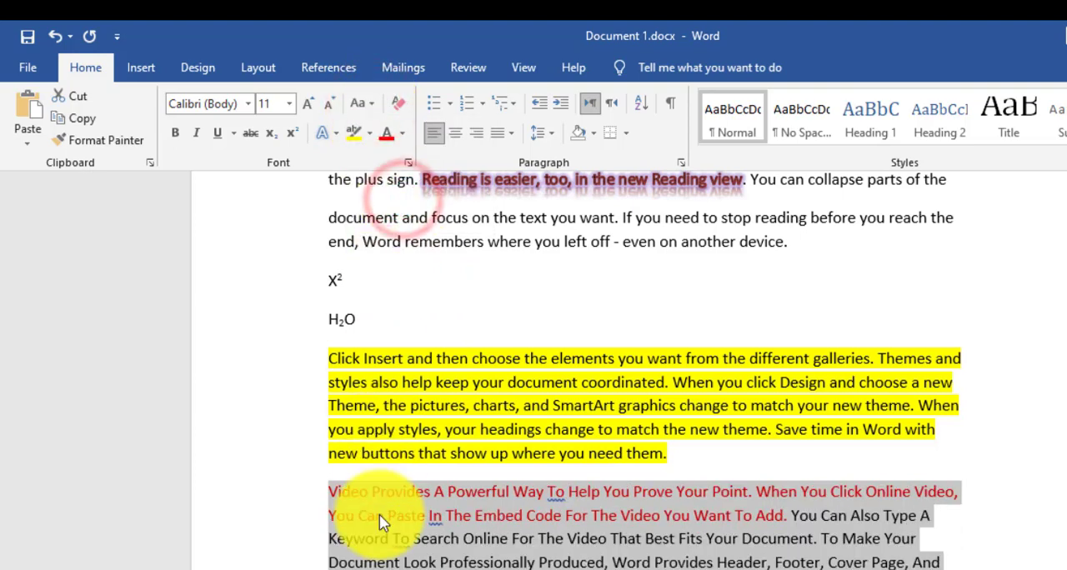
left_click(330, 492)
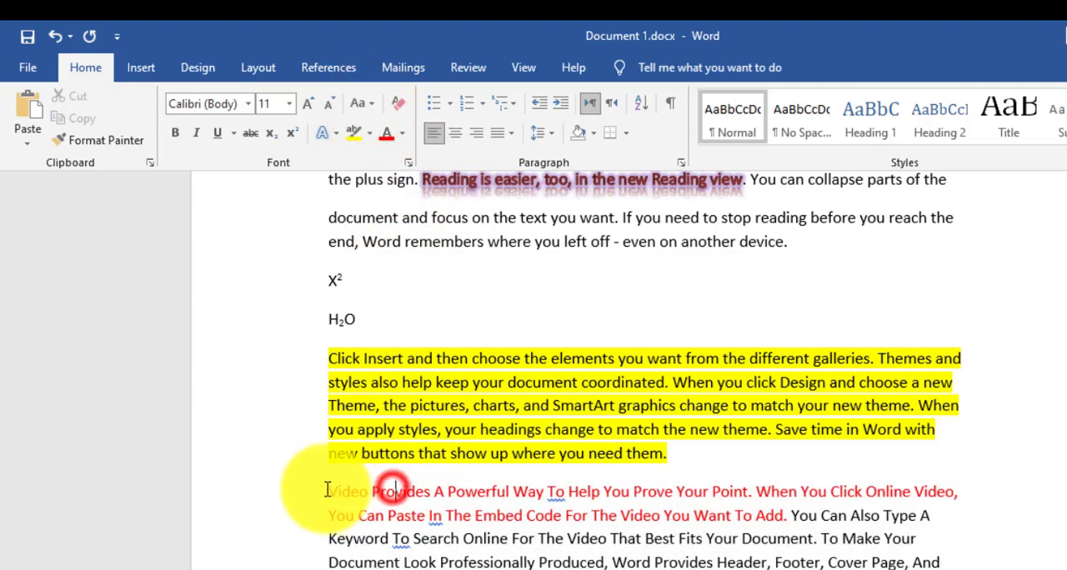
left_click(358, 492)
left_click(405, 491)
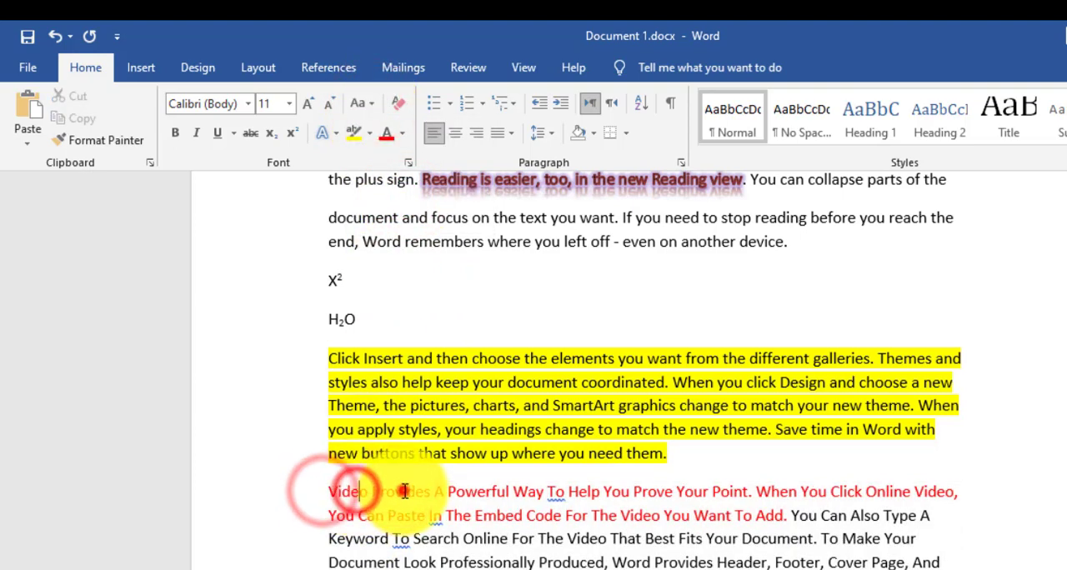
double_click(337, 494)
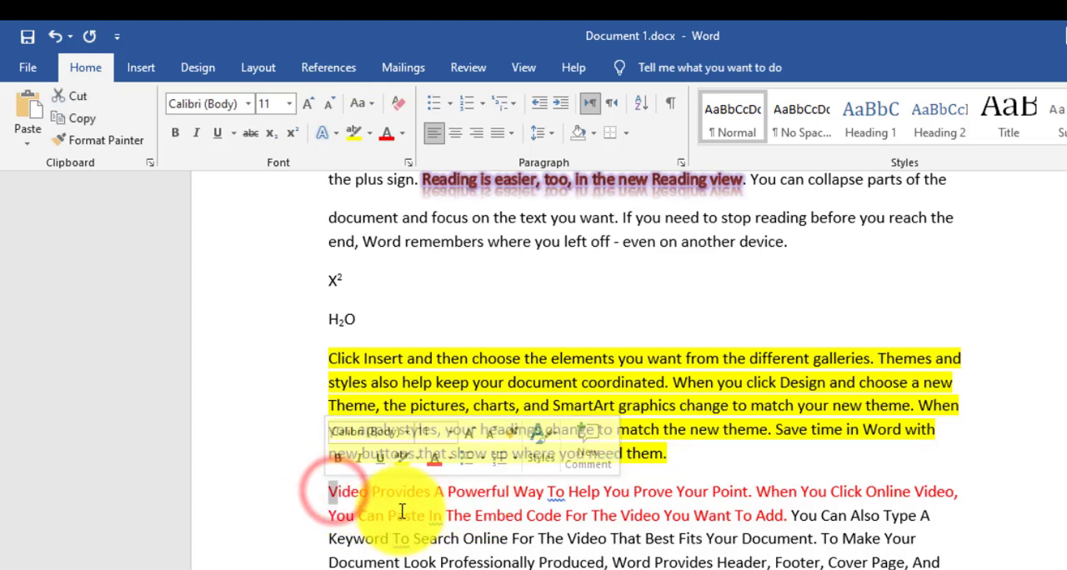
triple_click(410, 560)
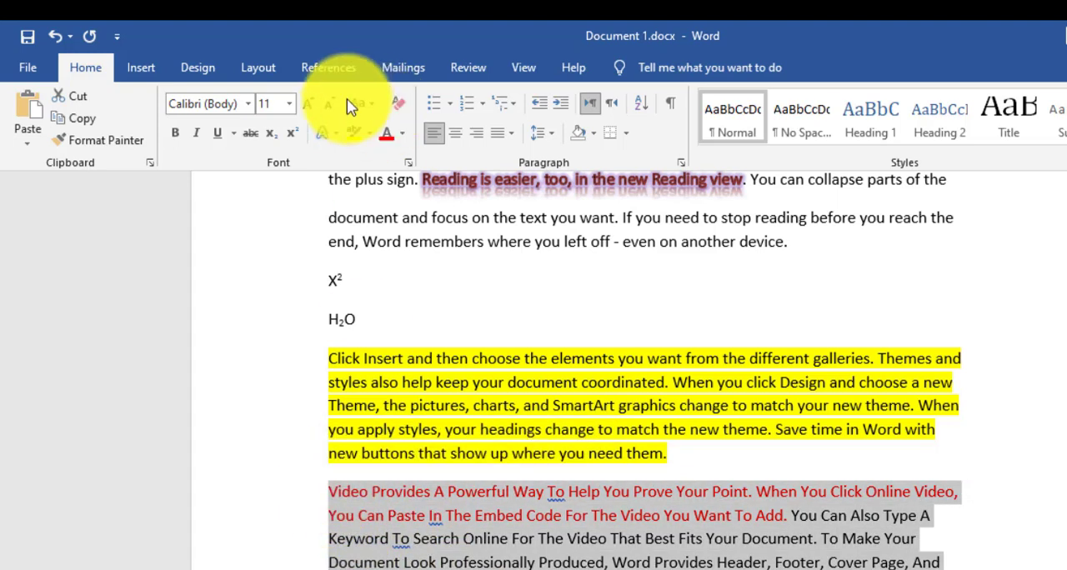
left_click(372, 107)
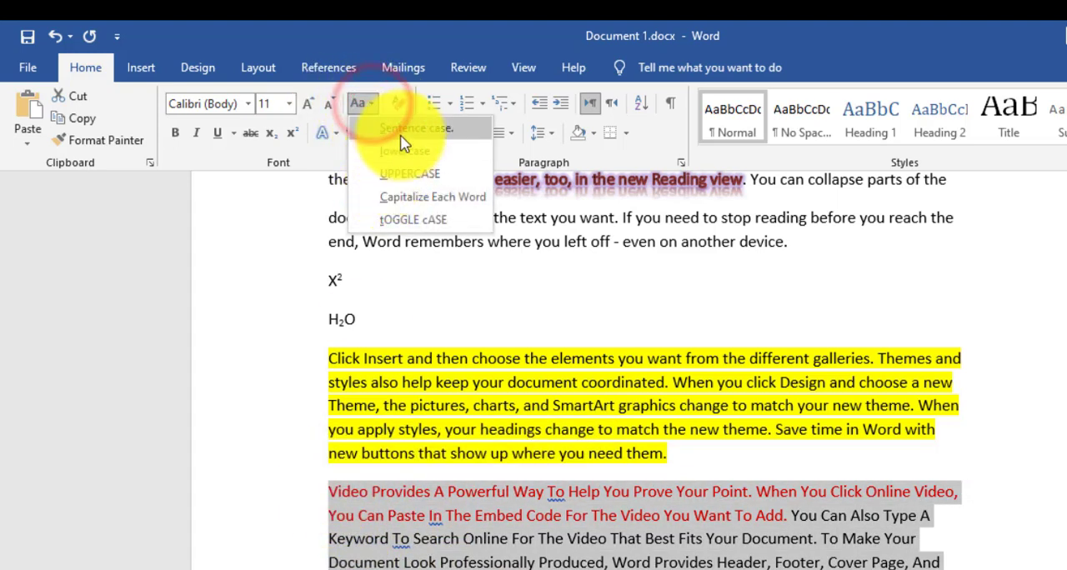
left_click(416, 200)
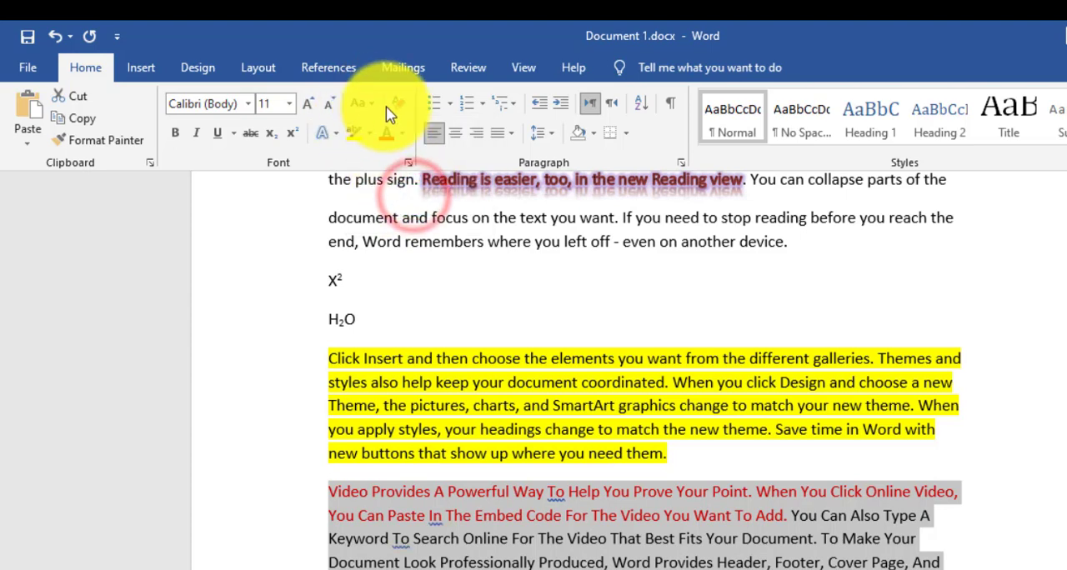
- Apply tOGGLE cASE to the selected "Video Provides" paragraph, then change it to Sentence case
left_click(362, 103)
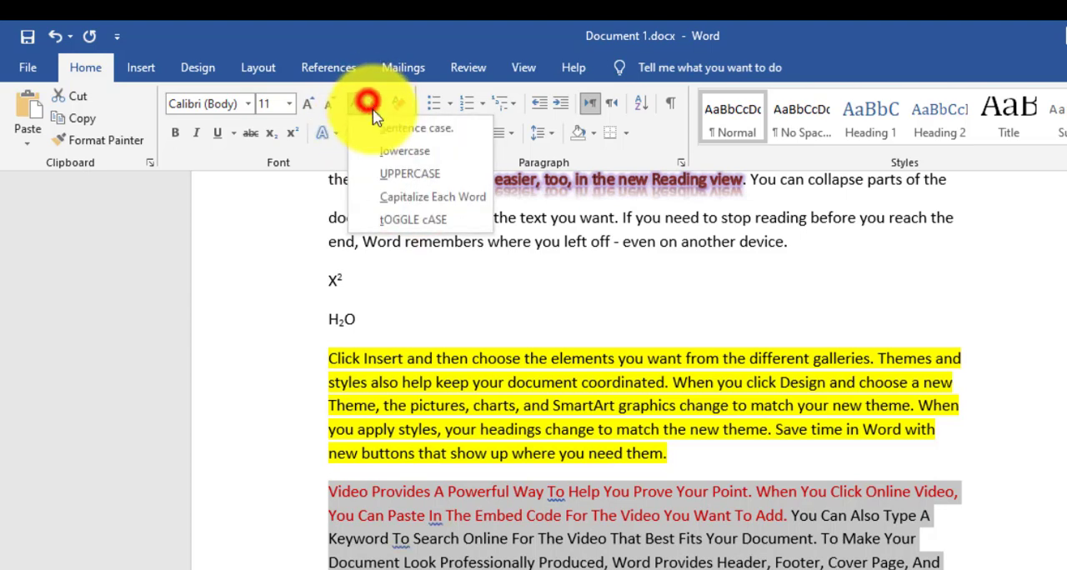
left_click(409, 221)
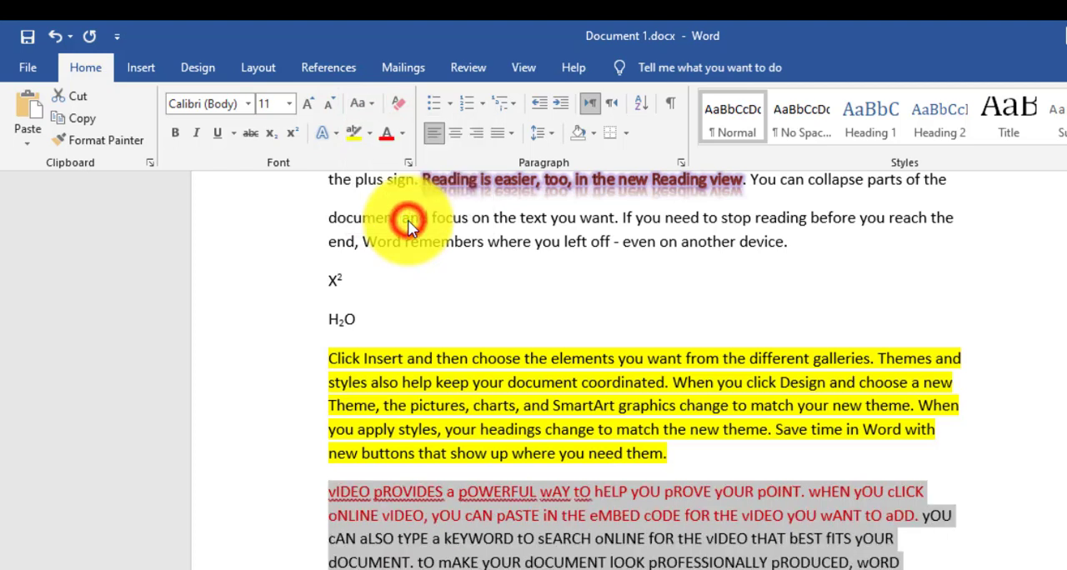
left_click(364, 103)
left_click(392, 123)
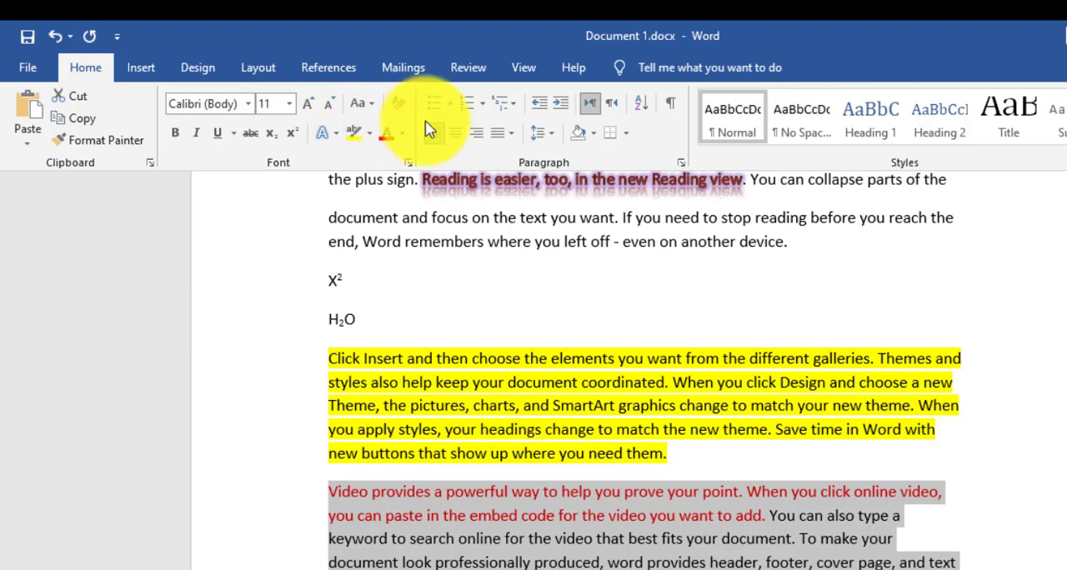
- Clear all formatting from the text between the document's first paragraph and the paragraph ending "header, and sidebar."
left_click(455, 567)
left_click_drag(525, 569, 321, 299)
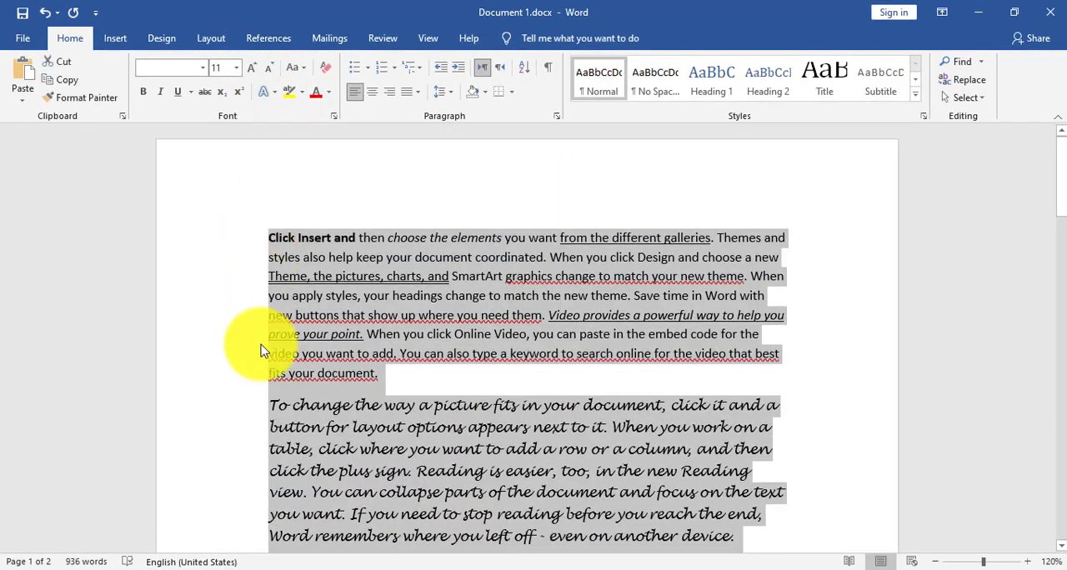
scroll(334, 350, "down", 10)
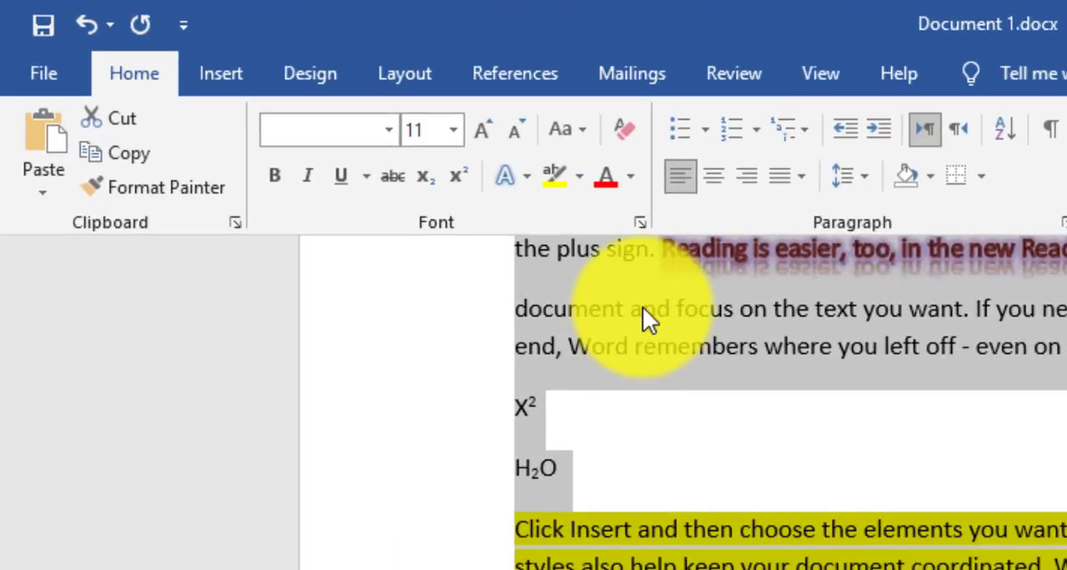
left_click(650, 138)
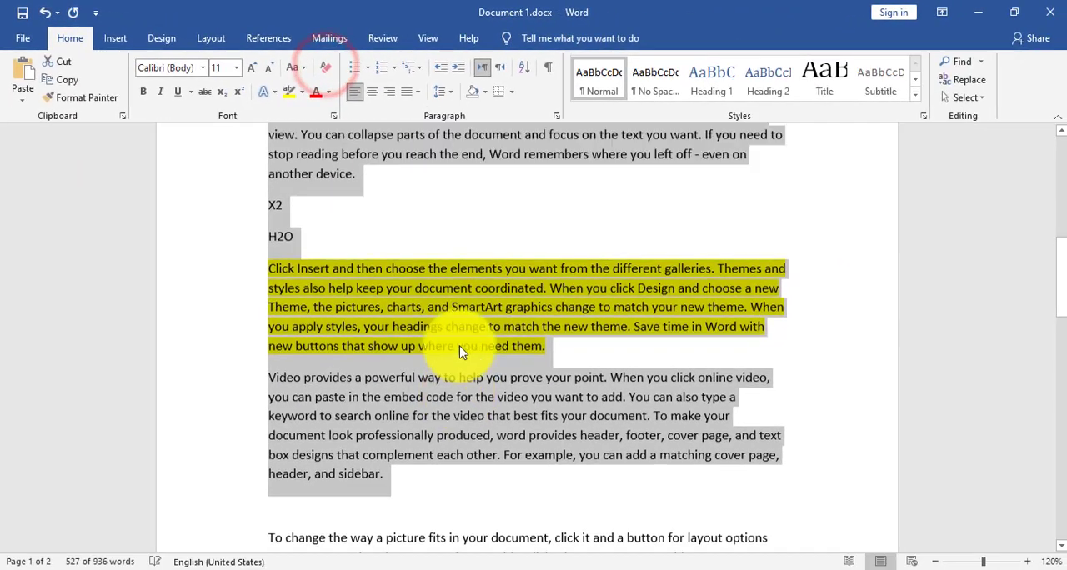
- Review the cleared text from the document's first paragraph through the yellow-highlighted paragraph and the one below it
scroll(440, 333, "down", 5)
scroll(460, 333, "down", 5)
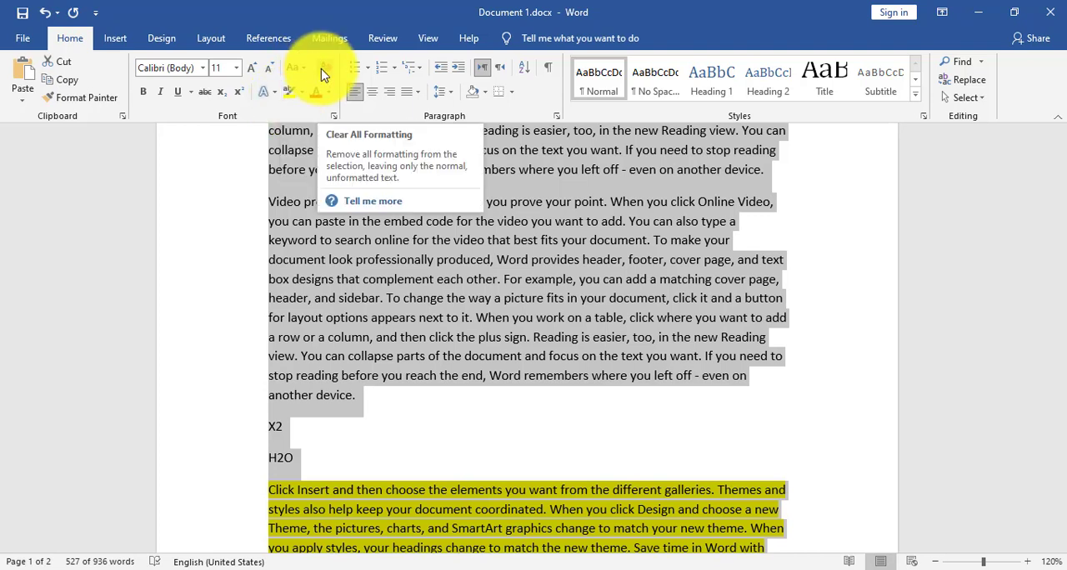
scroll(500, 237, "up", 5)
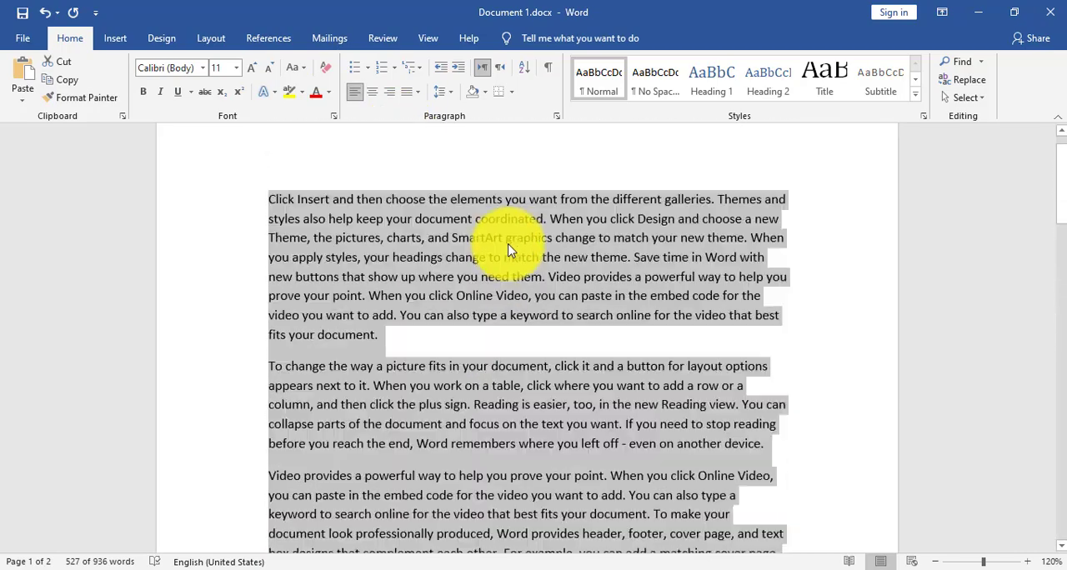
scroll(505, 275, "down", 5)
scroll(504, 321, "down", 7)
scroll(506, 337, "up", 6)
scroll(491, 359, "down", 3)
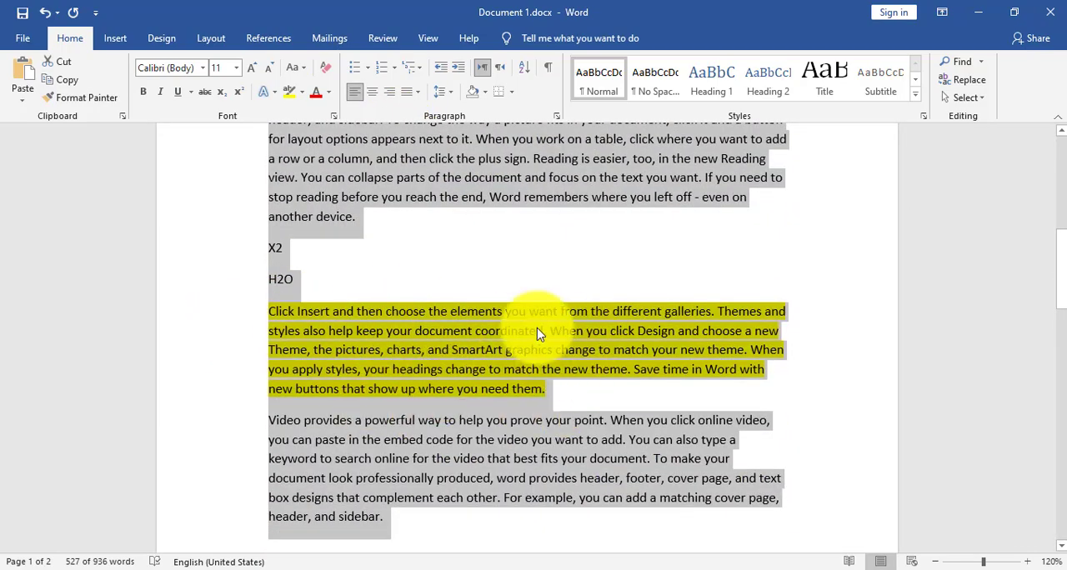
scroll(567, 361, "up", 8)
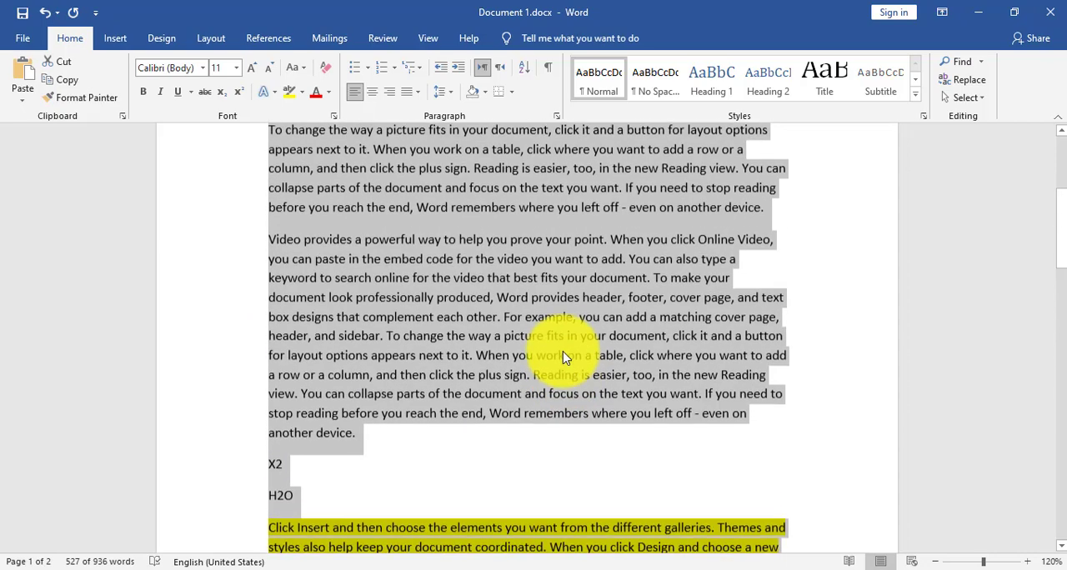
left_click(514, 289)
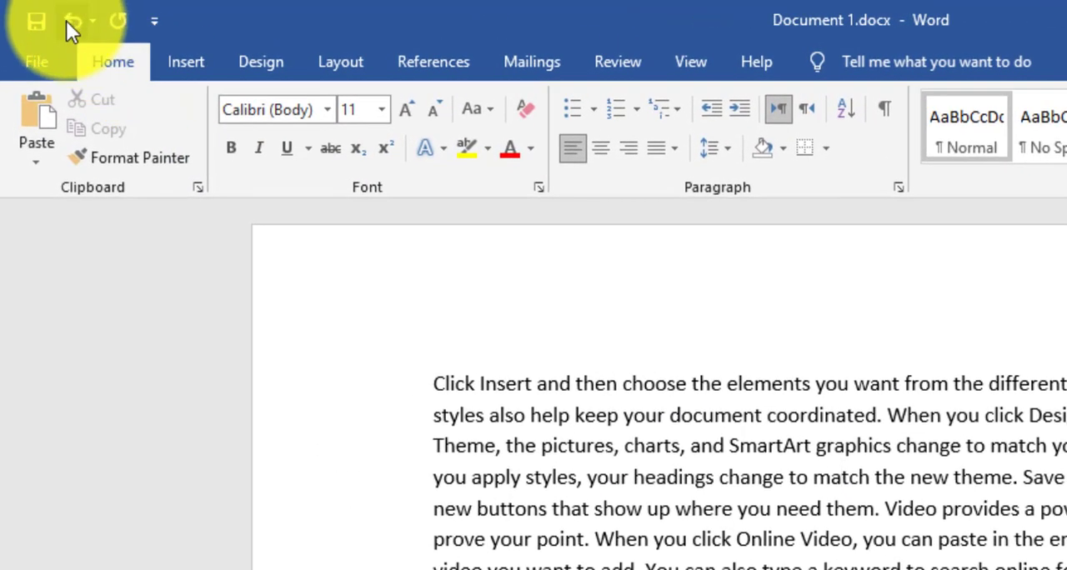
- Undo and redo the Clear All Formatting change twice, leaving the text with its formatting cleared
left_click(72, 25)
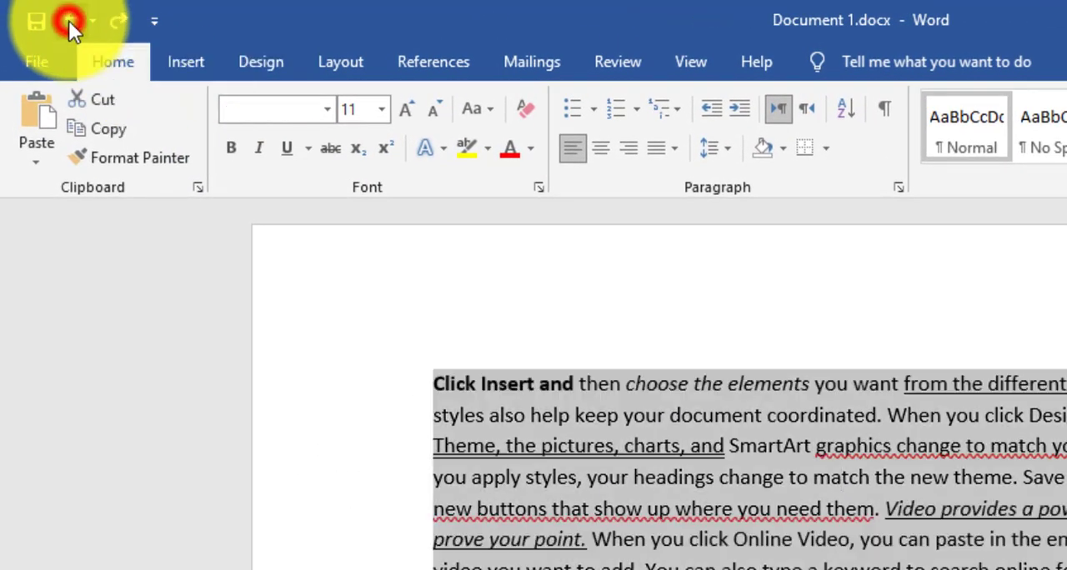
scroll(871, 546, "down", 3)
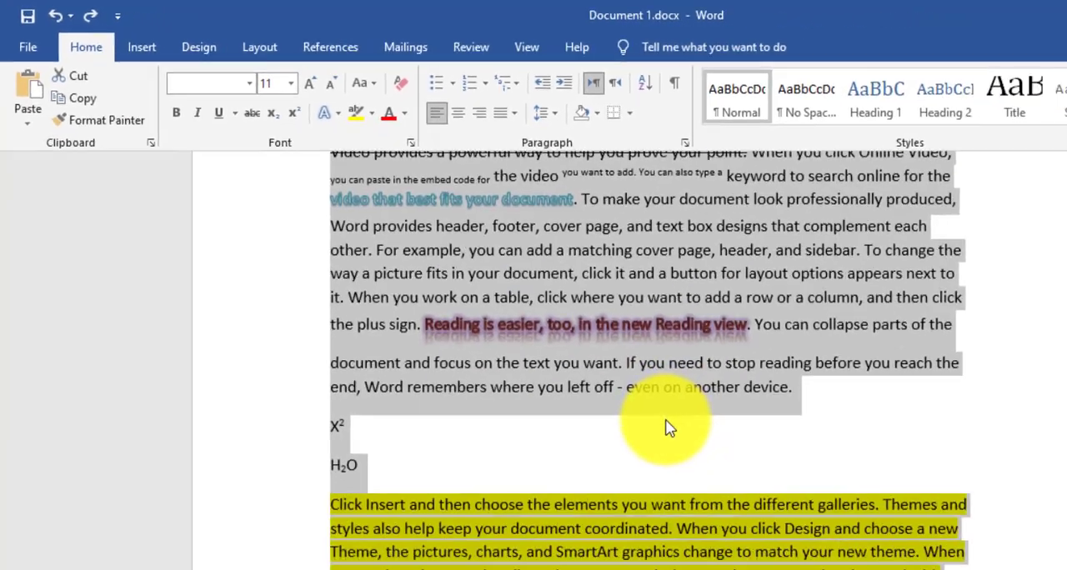
scroll(850, 560, "down", 3)
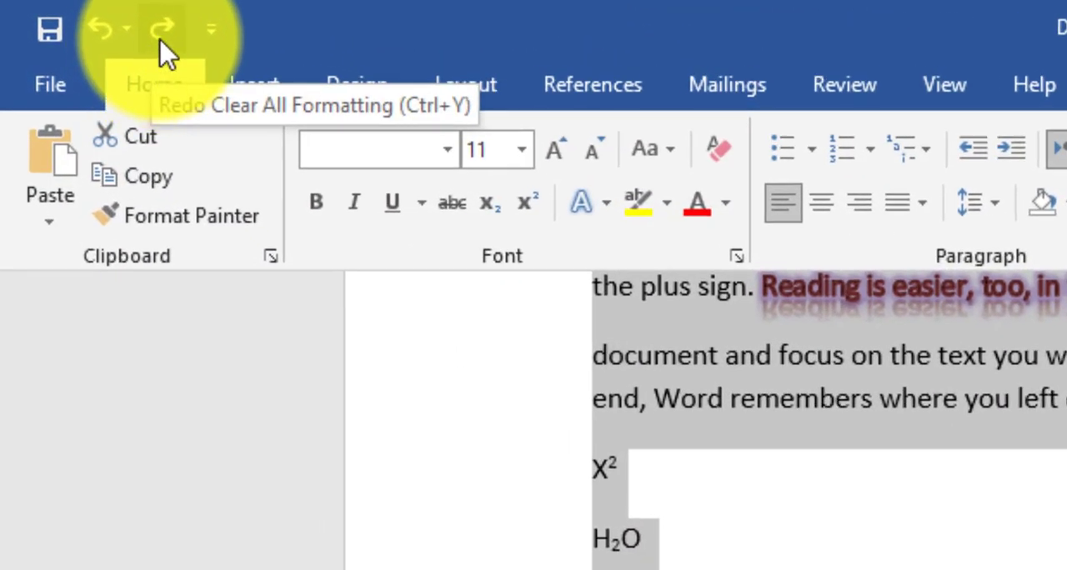
left_click(161, 35)
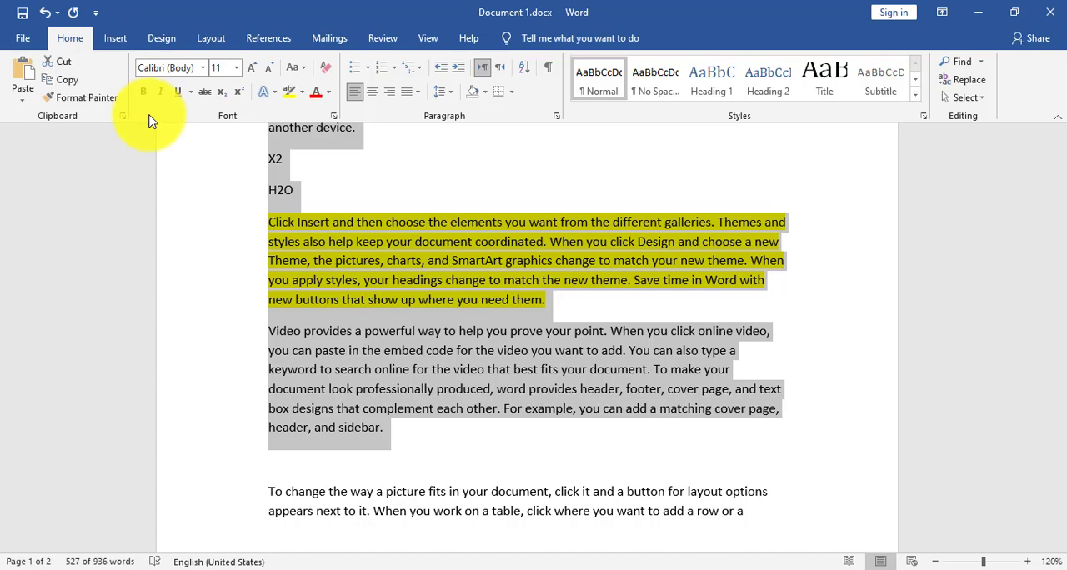
key("ctrl+z")
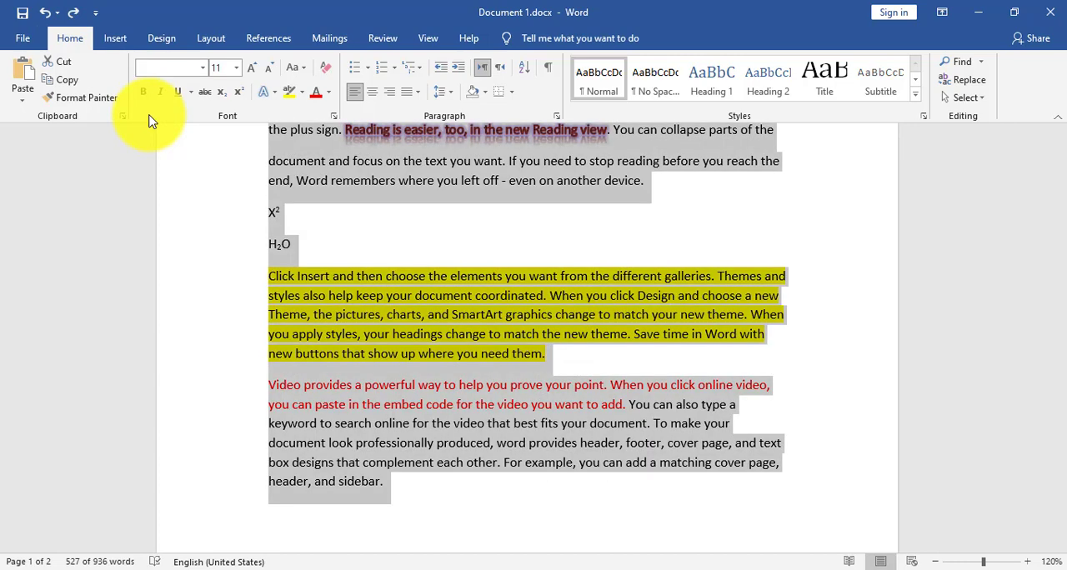
key("ctrl+y")
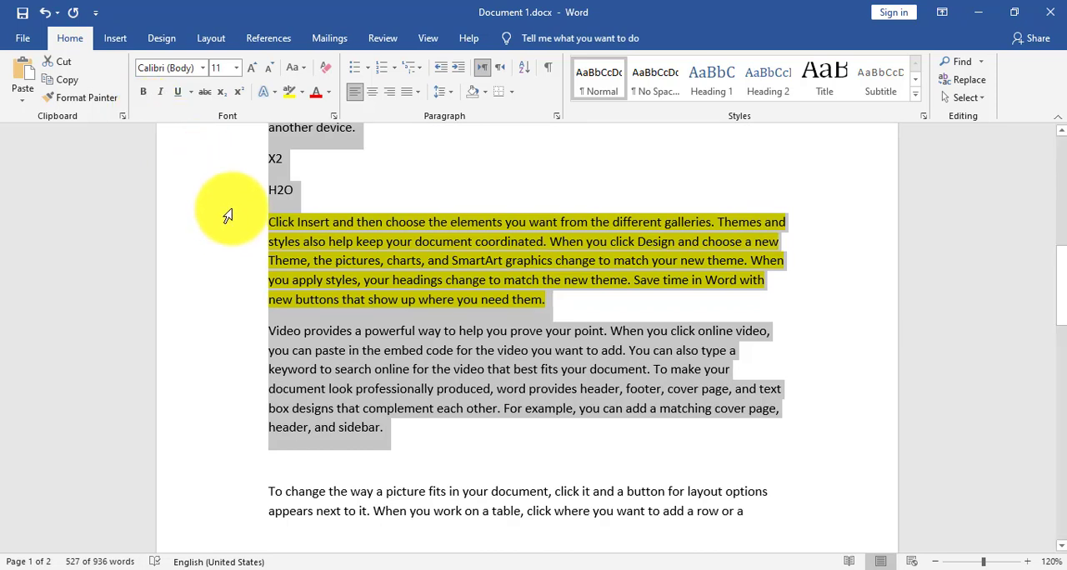
left_click(403, 343)
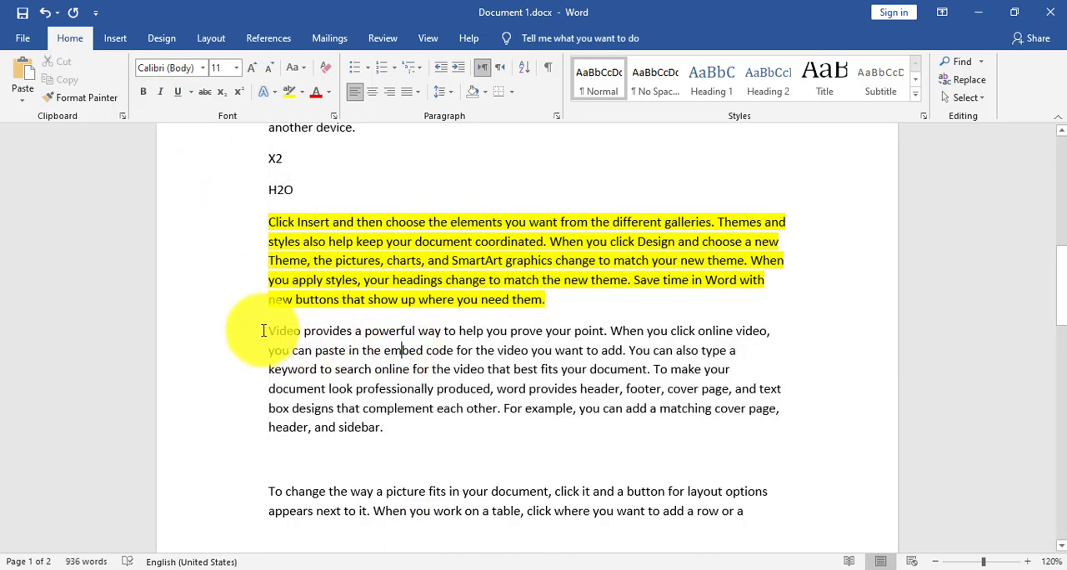
left_click_drag(265, 331, 441, 331)
- Format the document's opening sentence, ending in "different galleries.", as Times New Roman, size 12, bold and underlined
scroll(475, 275, "up", 10)
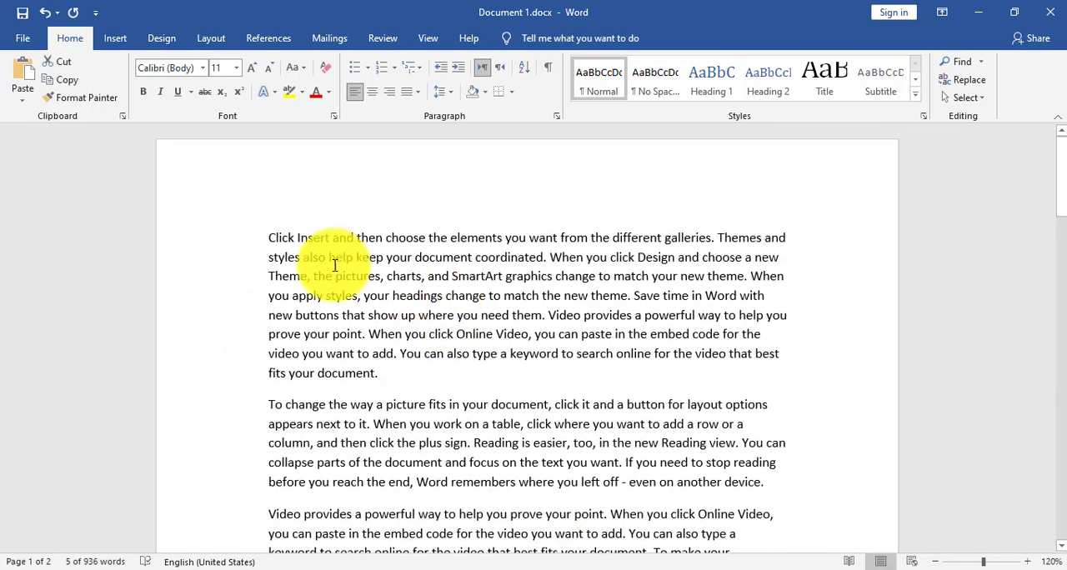
left_click_drag(265, 238, 713, 239)
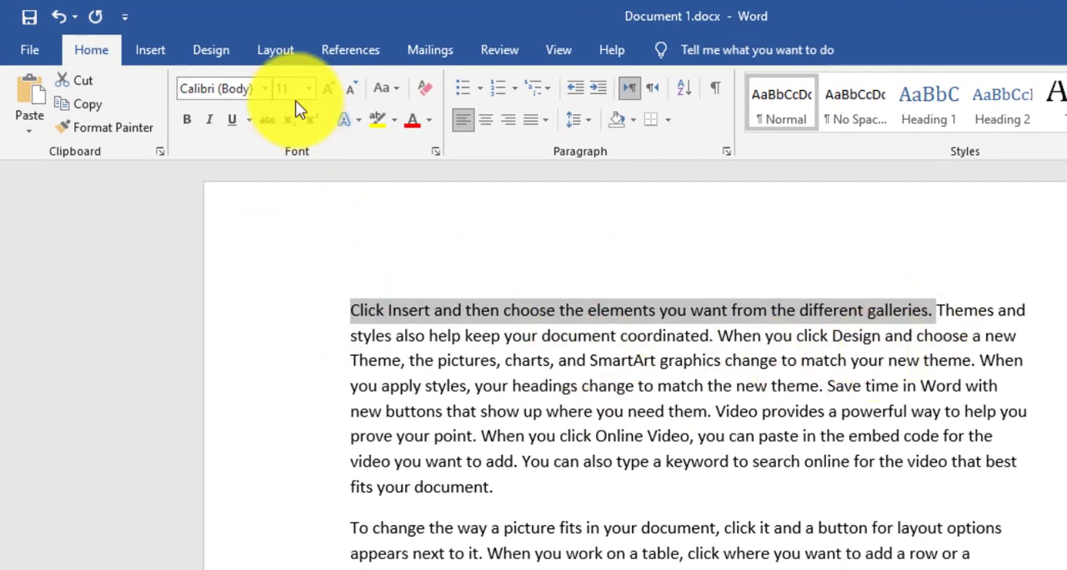
left_click(264, 88)
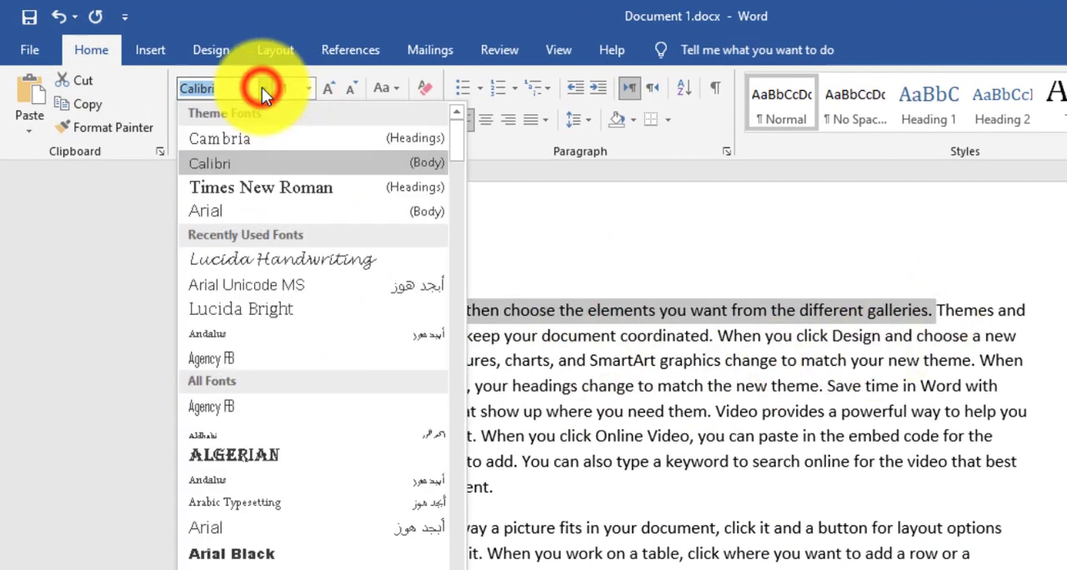
left_click(275, 184)
left_click(329, 89)
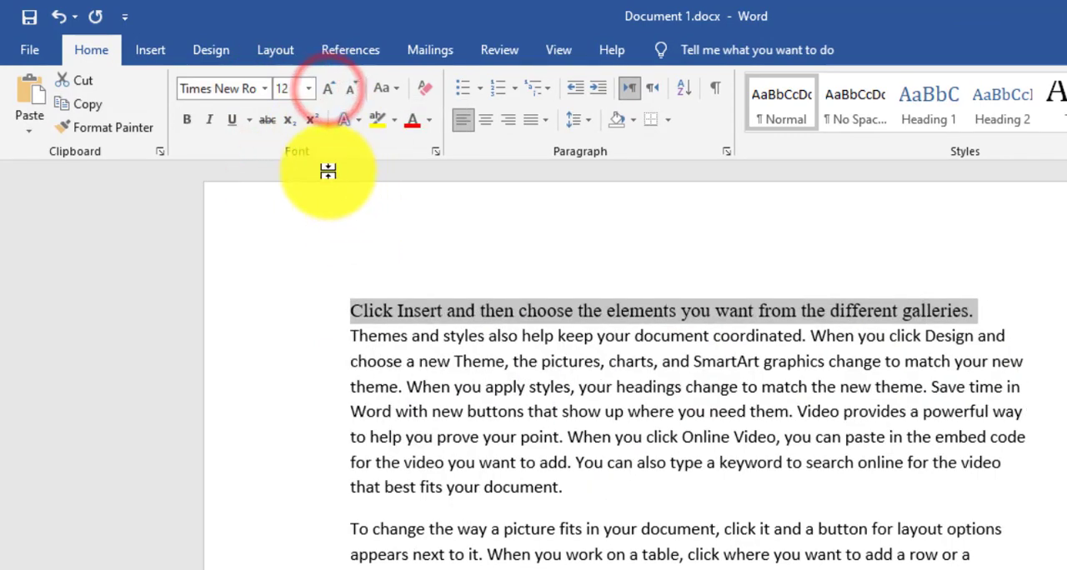
left_click(187, 119)
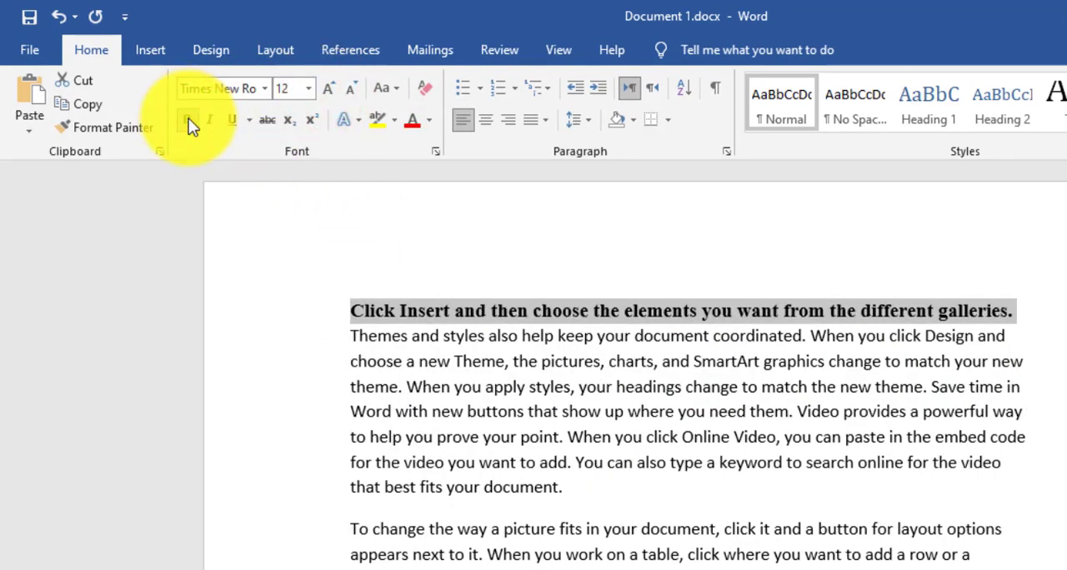
left_click(230, 120)
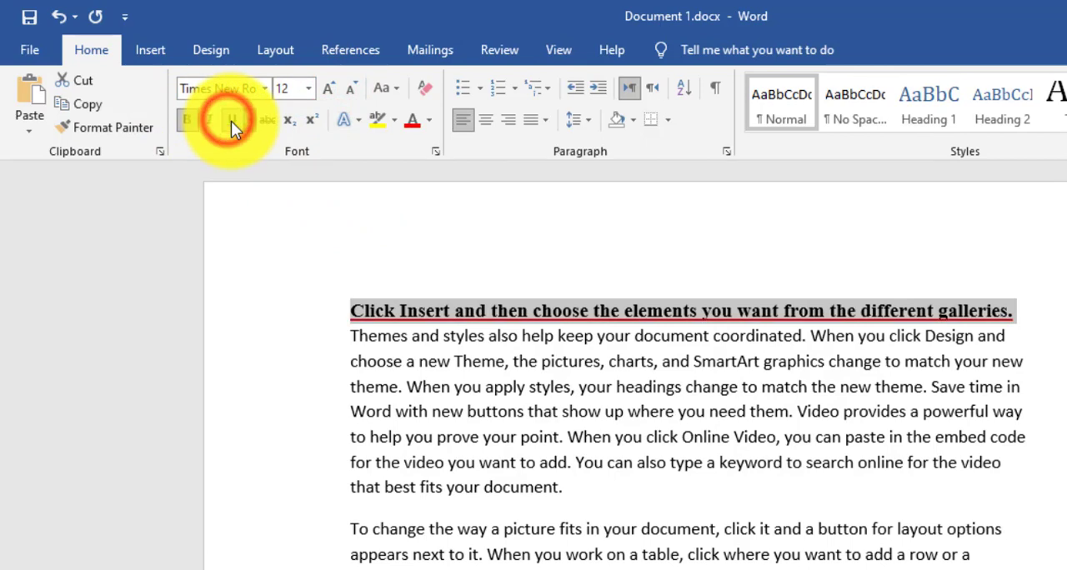
- Try standard Red as the opening sentence's font colour and replace it with standard Light Green
left_click(430, 124)
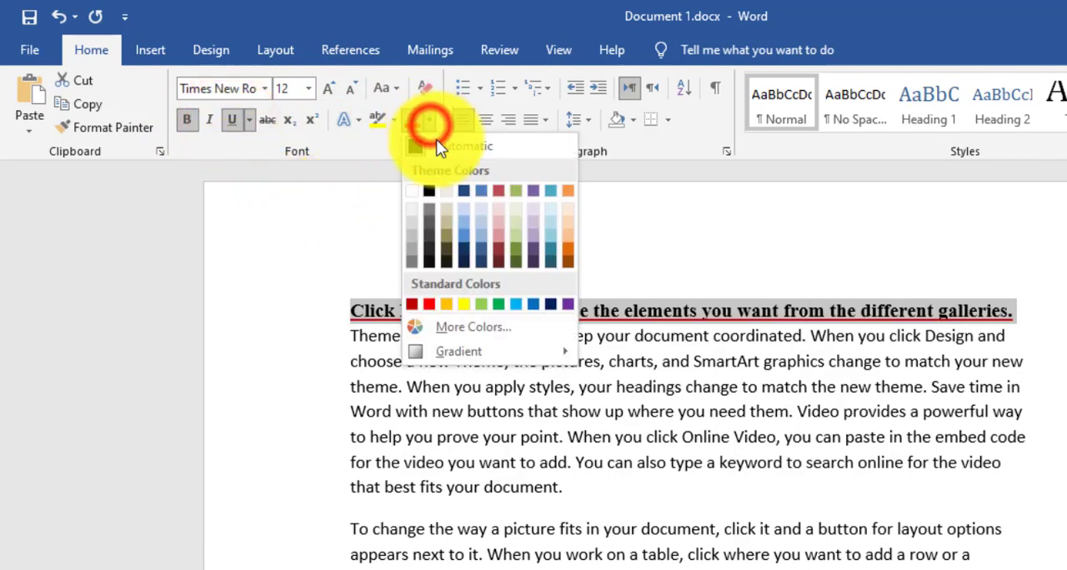
left_click(432, 306)
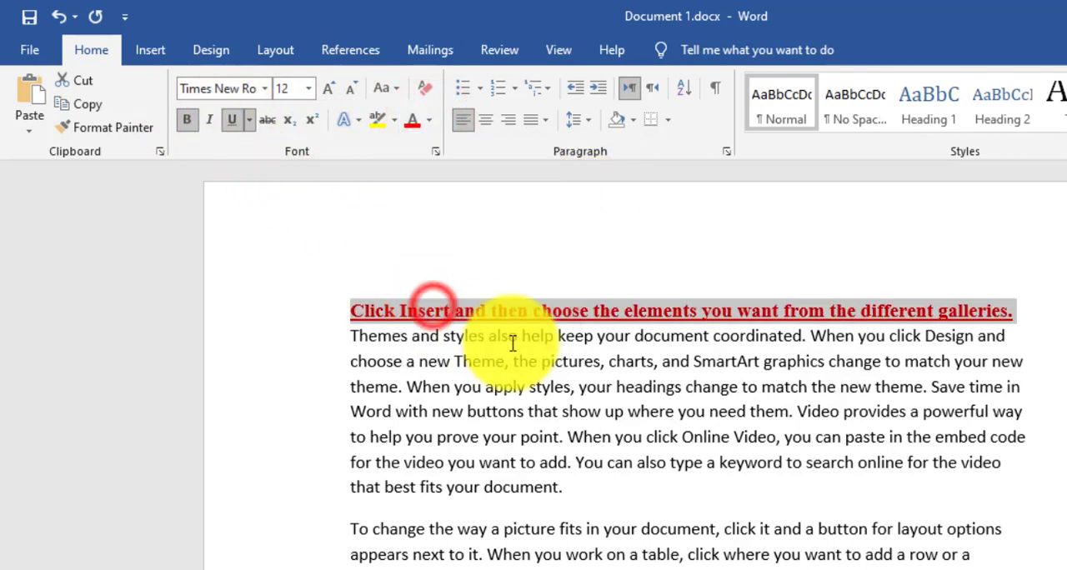
left_click(430, 121)
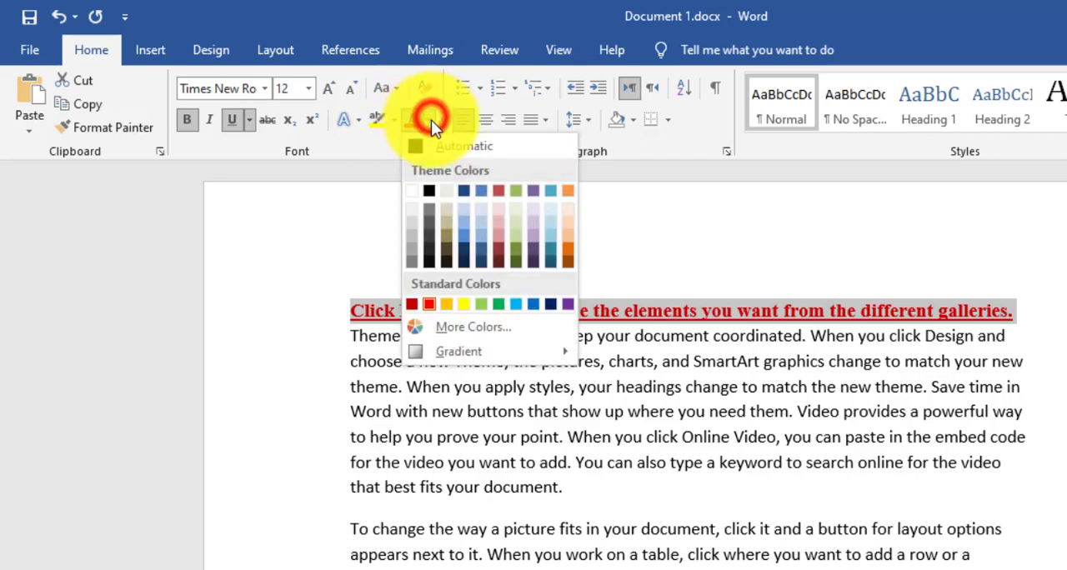
left_click(480, 308)
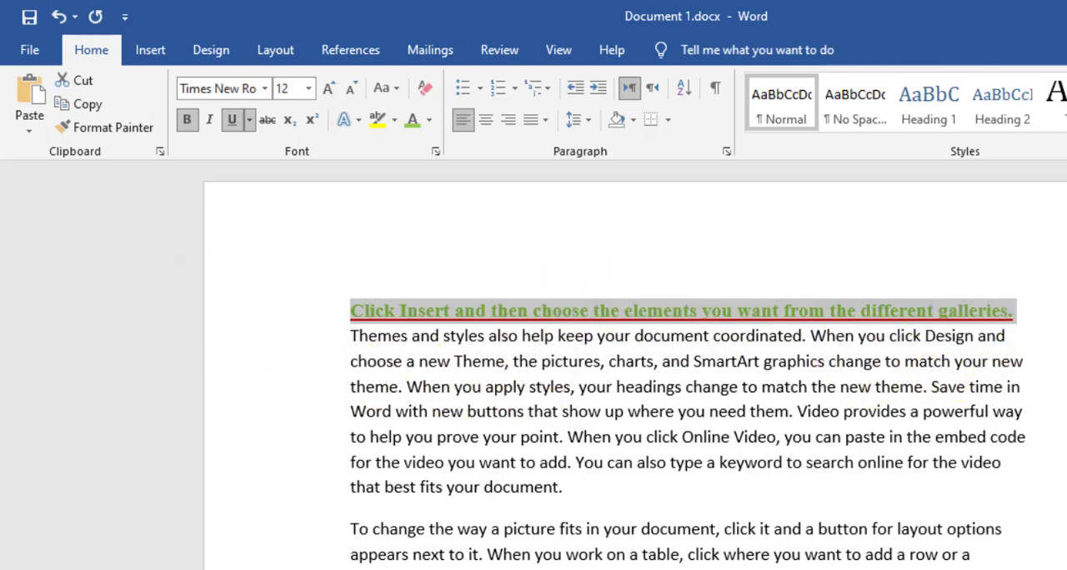
- Use Format Painter to copy the opening sentence's formatting to the "You can also type a keyword" sentence, the word "document" and the third paragraph
left_click(117, 128)
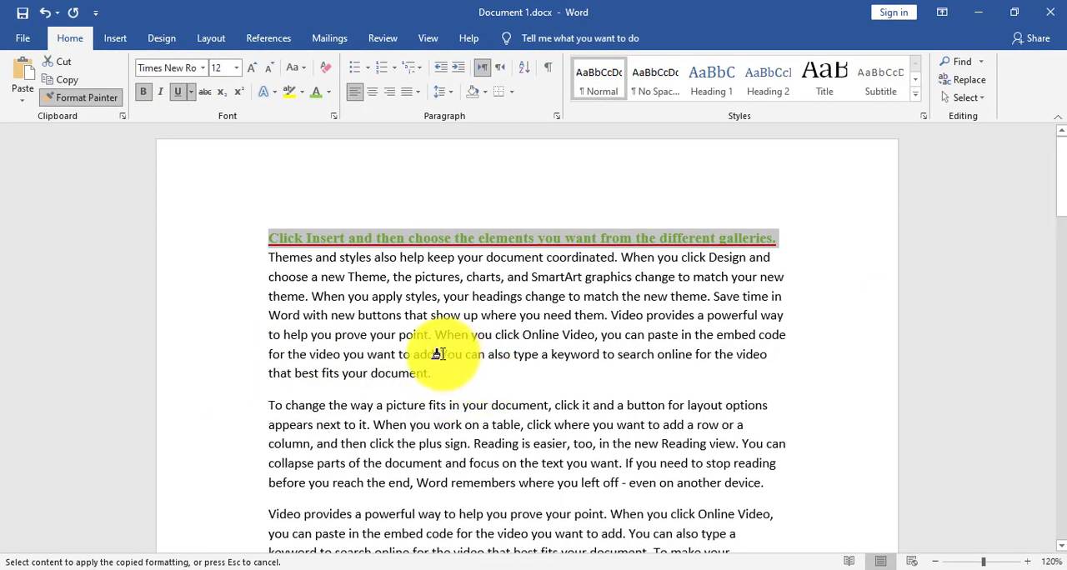
left_click_drag(437, 354, 443, 422)
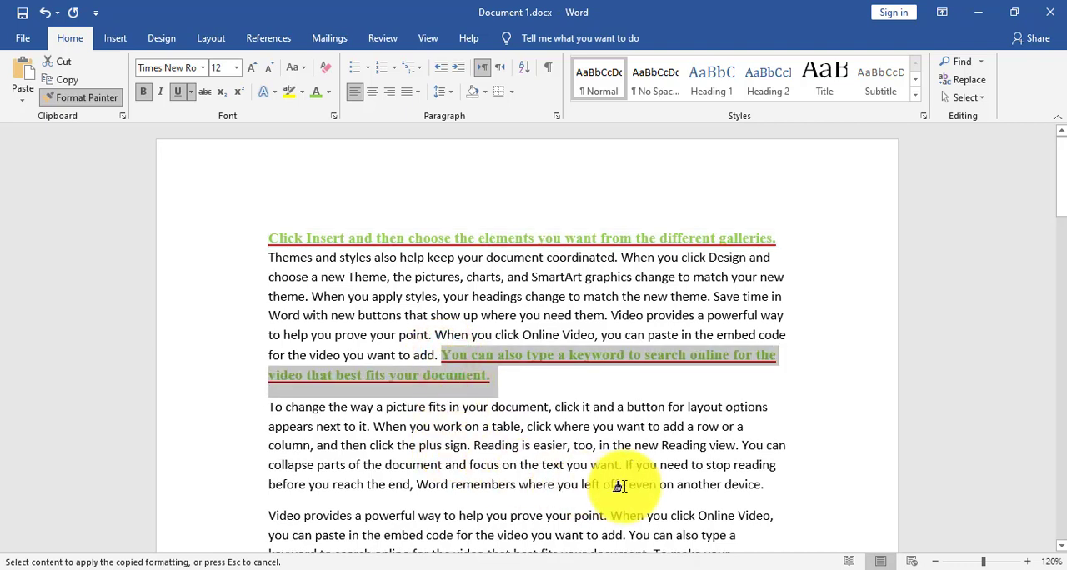
left_click(517, 409)
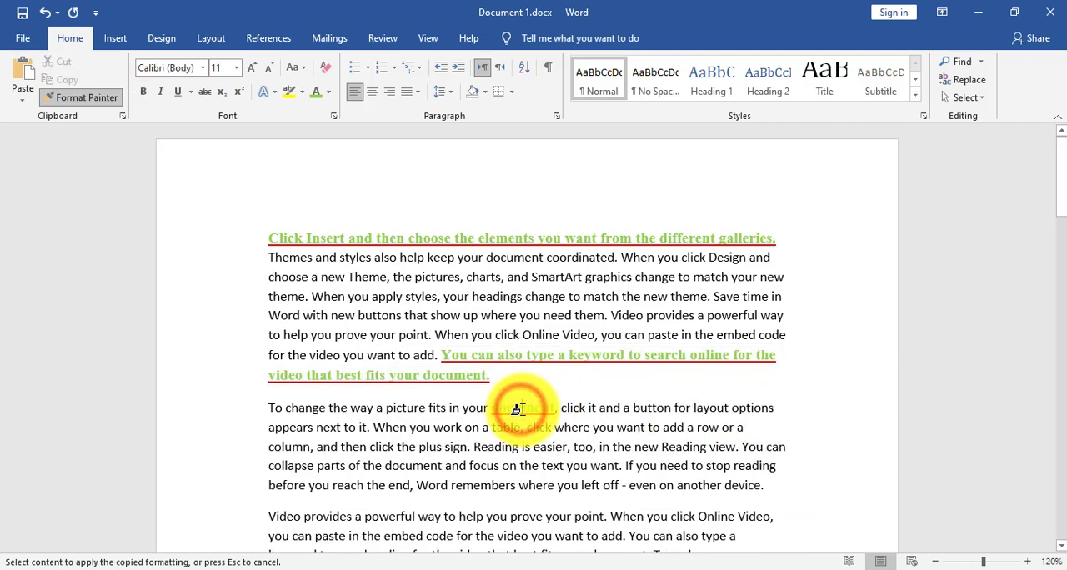
scroll(392, 423, "down", 3)
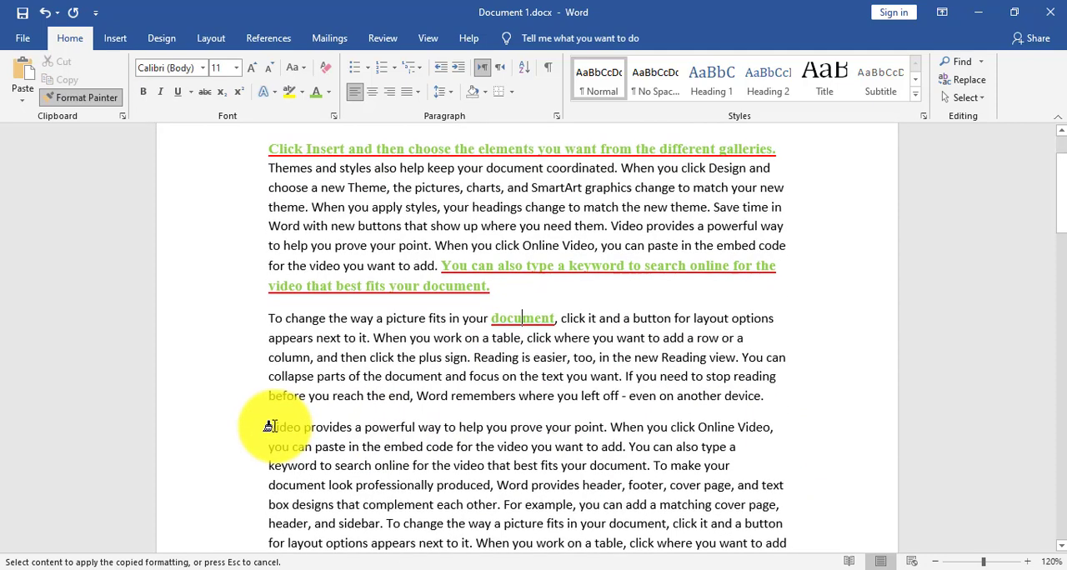
scroll(266, 425, "down", 3)
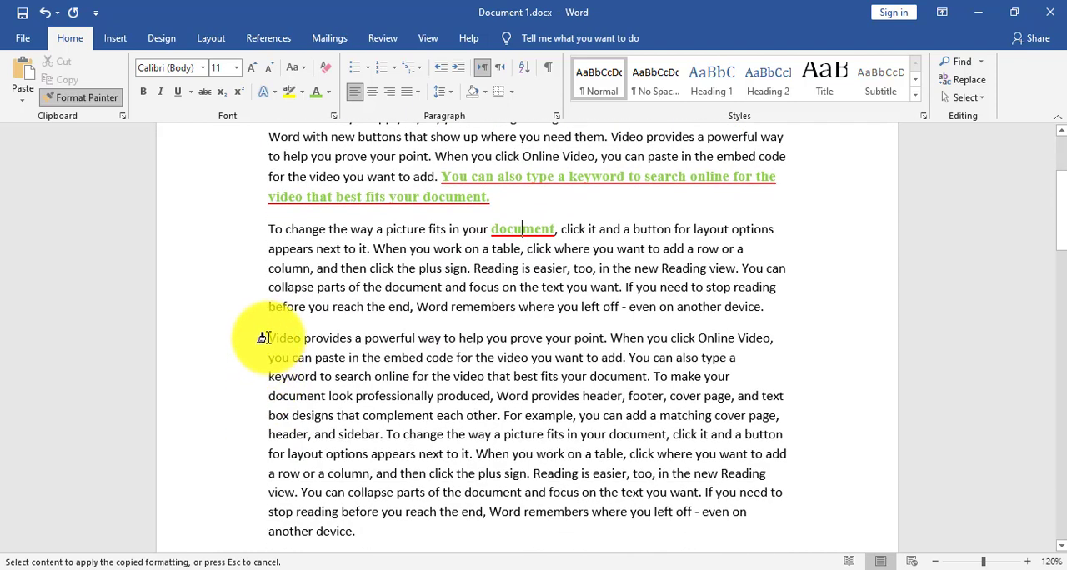
mouse_move(269, 337)
left_mouse_down()
mouse_move(279, 401)
mouse_move(374, 535)
left_mouse_up()
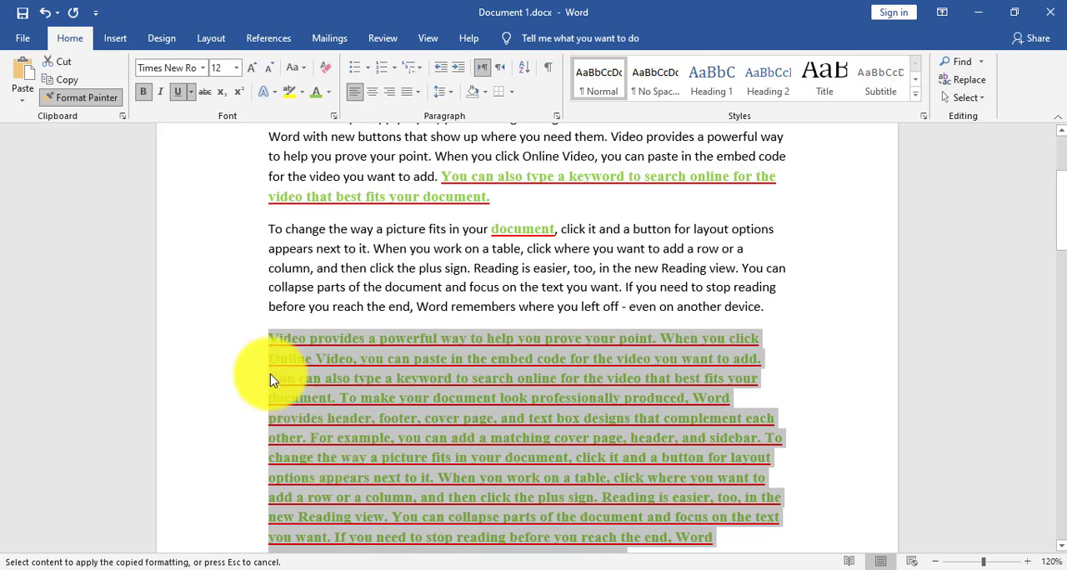
left_click(92, 99)
double_click(300, 261)
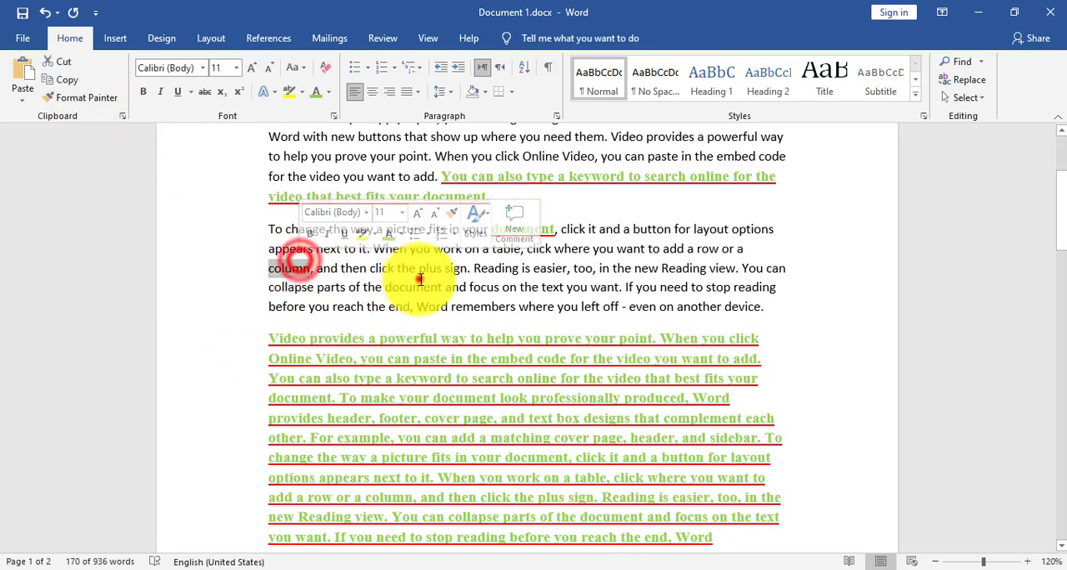
left_click(419, 279)
left_click(561, 313)
left_click(634, 284)
left_click(327, 244)
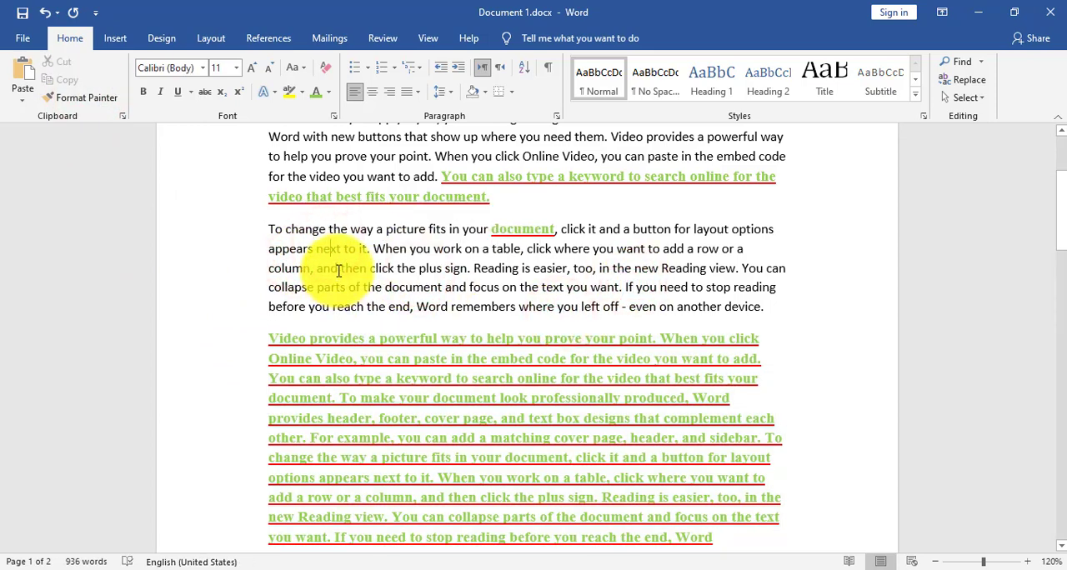
- Make "choose a new Theme, the pictures" in the first paragraph bold and italic
scroll(410, 286, "up", 3)
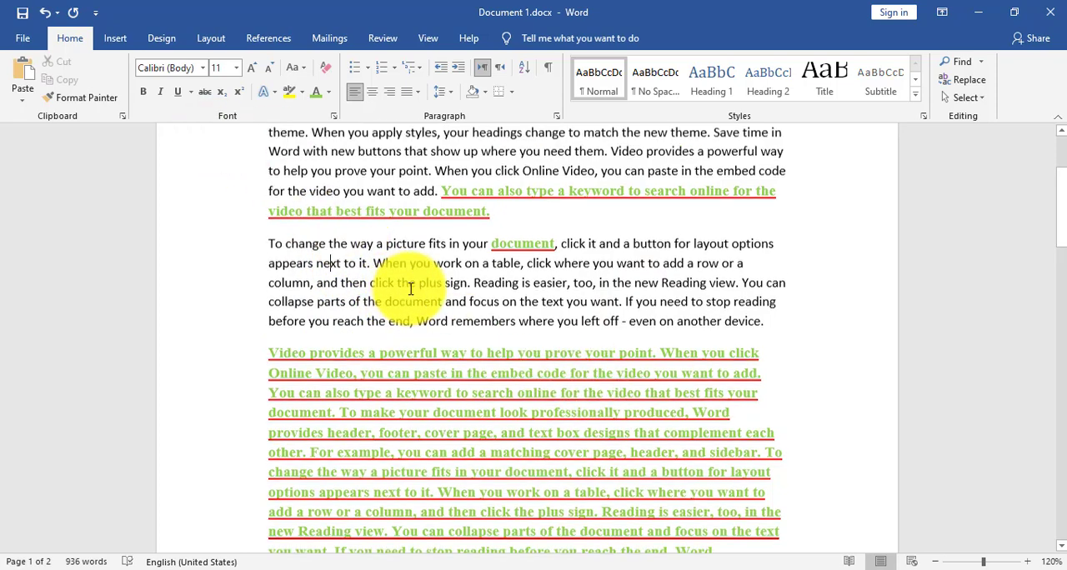
left_click_drag(269, 277, 464, 277)
left_click(142, 92)
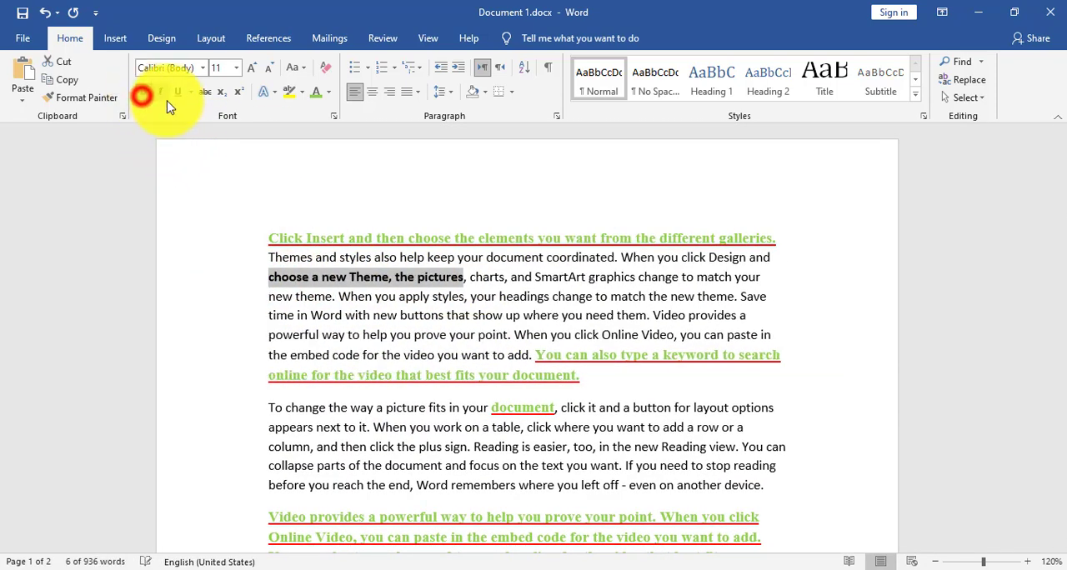
left_click(161, 92)
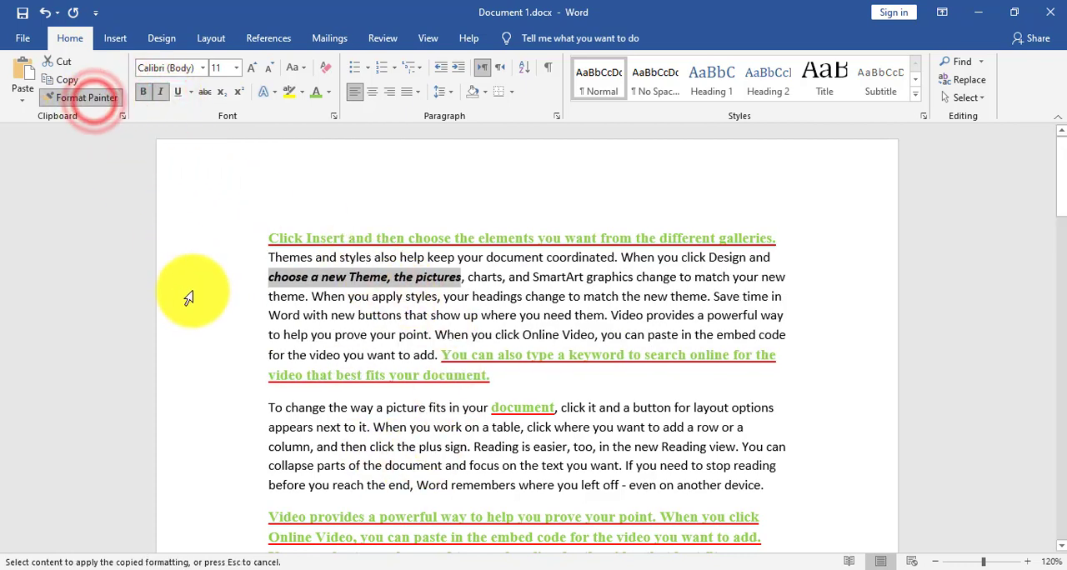
- Use Format Painter to copy the bold italic formatting to "collapse", "on", "need", the second paragraph's second line, and "provides a powerful way… search online"
left_click(310, 465)
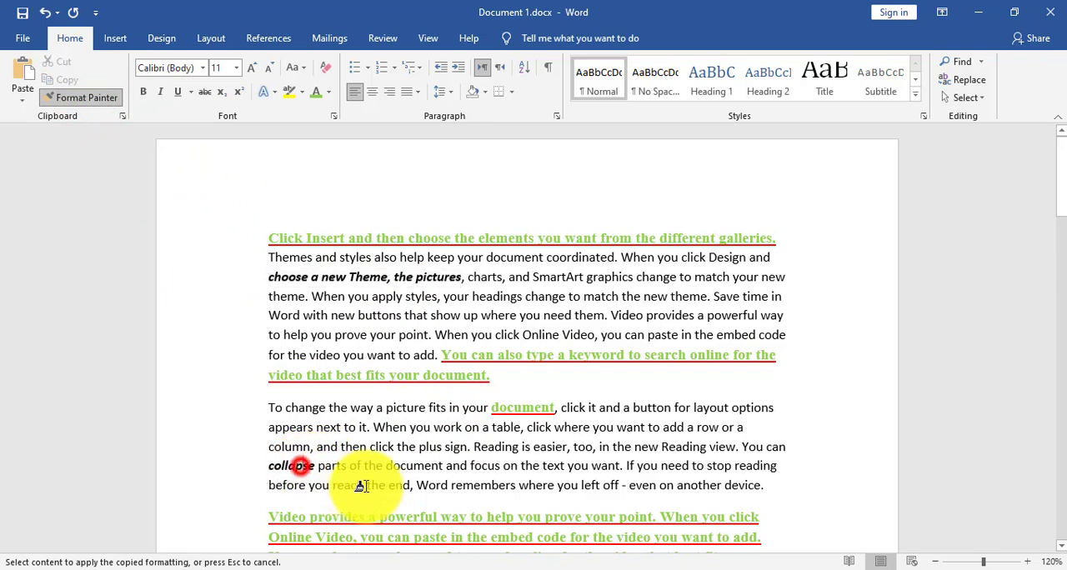
left_click(510, 466)
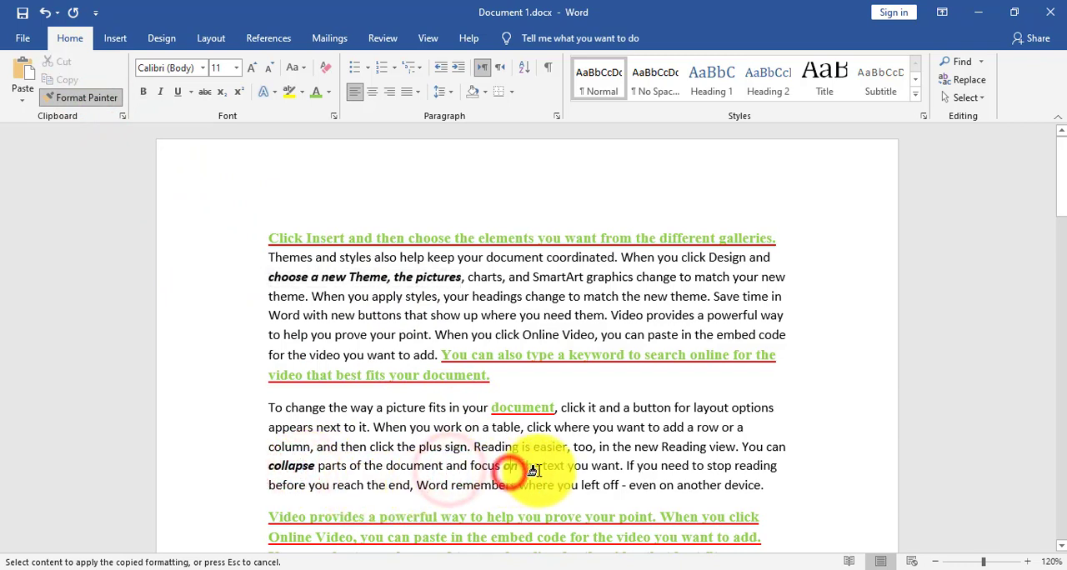
left_click(671, 474)
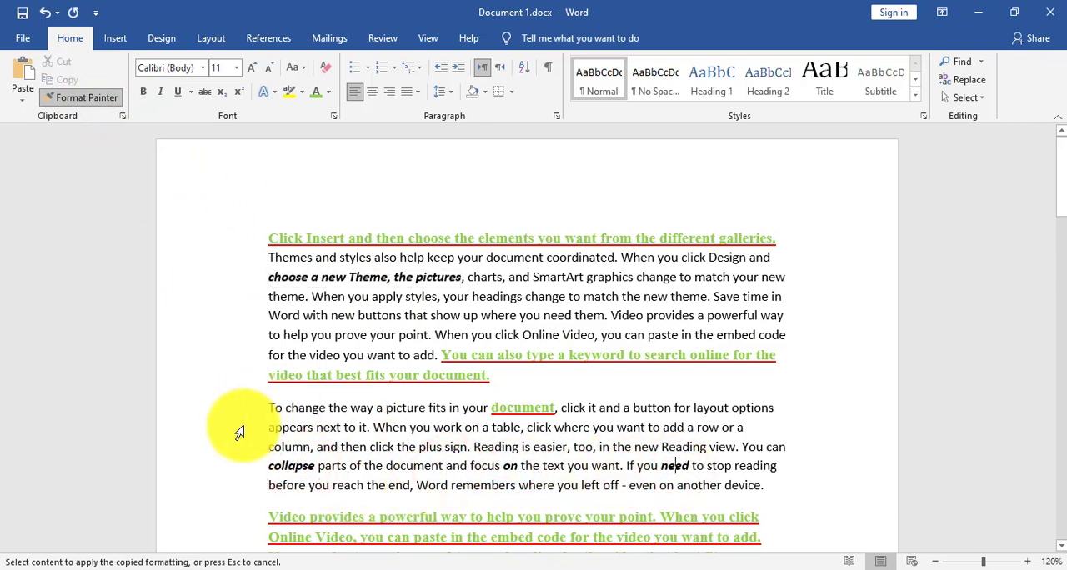
left_click(242, 427)
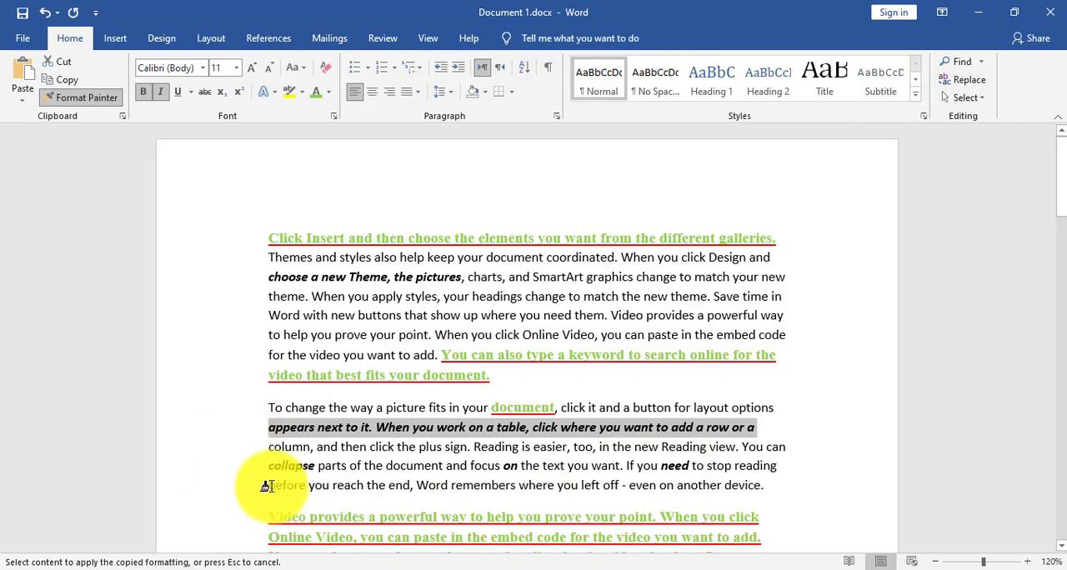
scroll(275, 479, "down", 10)
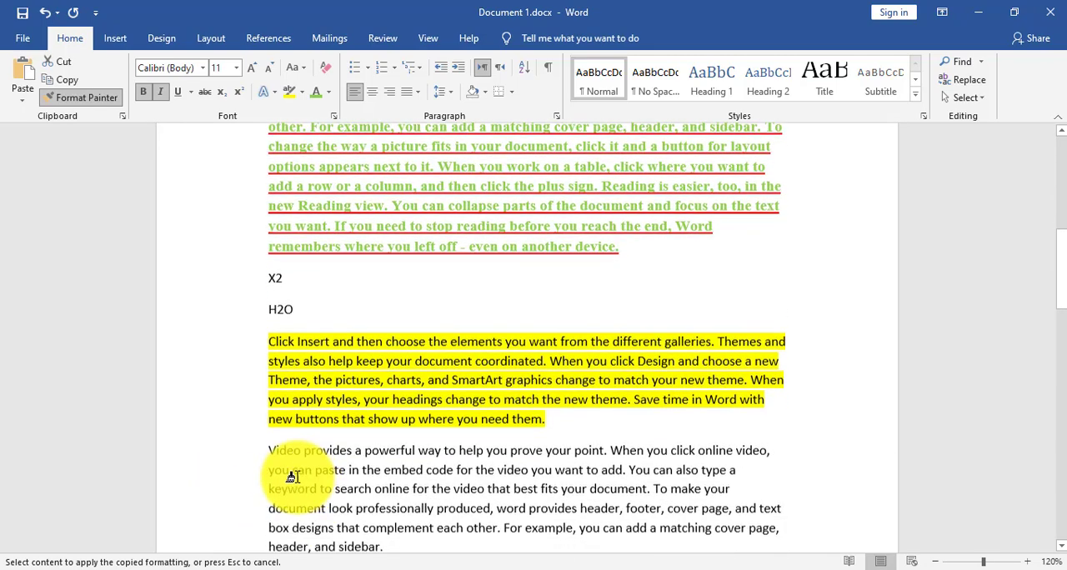
mouse_move(303, 449)
left_mouse_down()
mouse_move(288, 494)
mouse_move(390, 493)
left_mouse_up()
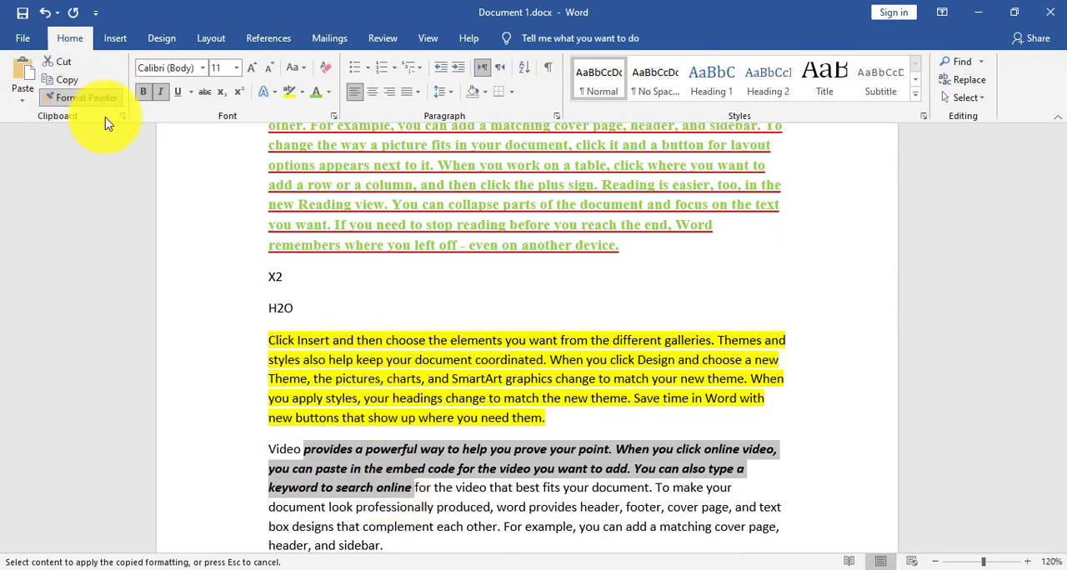
left_click(82, 97)
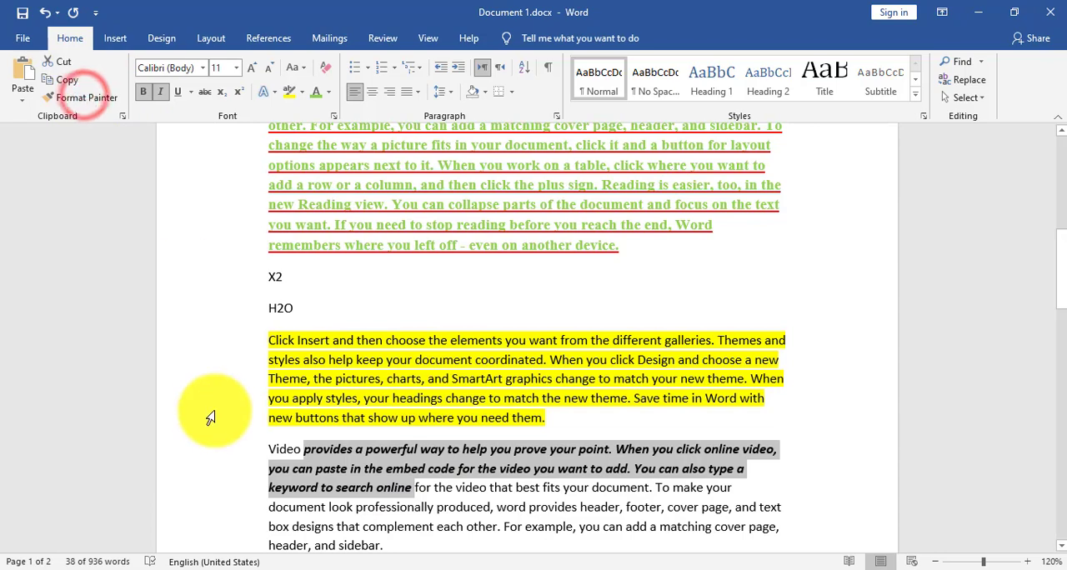
key("ctrl+z")
key("ctrl+z")
key("ctrl+z")
key("ctrl+z")
key("ctrl+z")
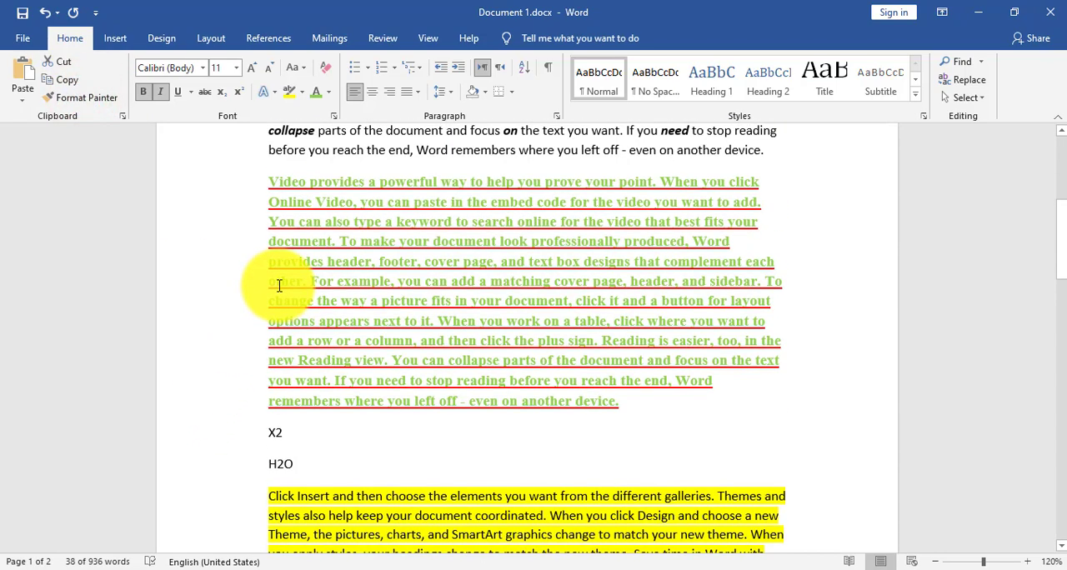
scroll(286, 282, "up", 1)
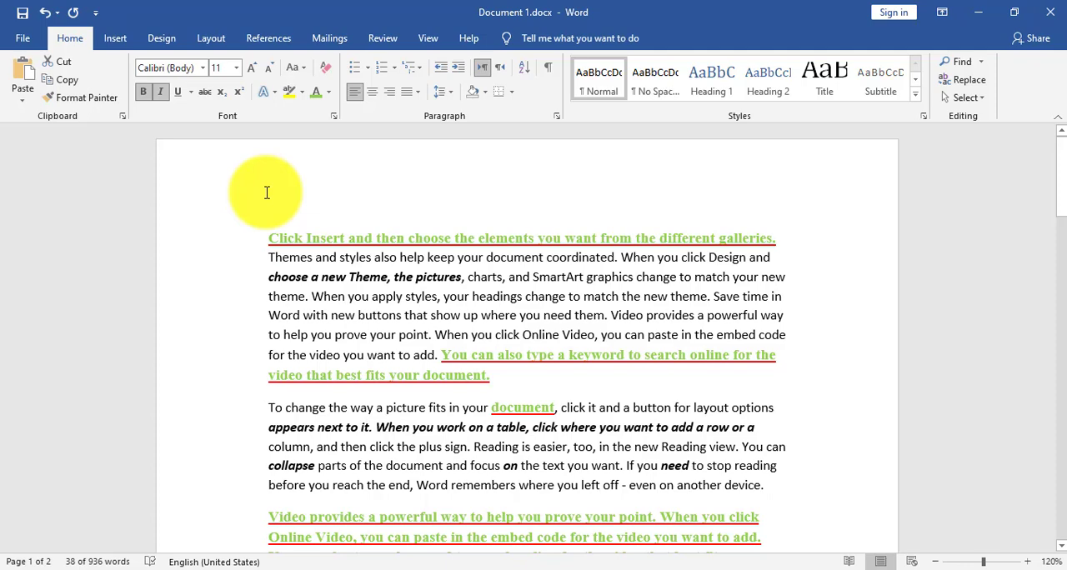
scroll(292, 248, "down", 5)
scroll(295, 253, "up", 5)
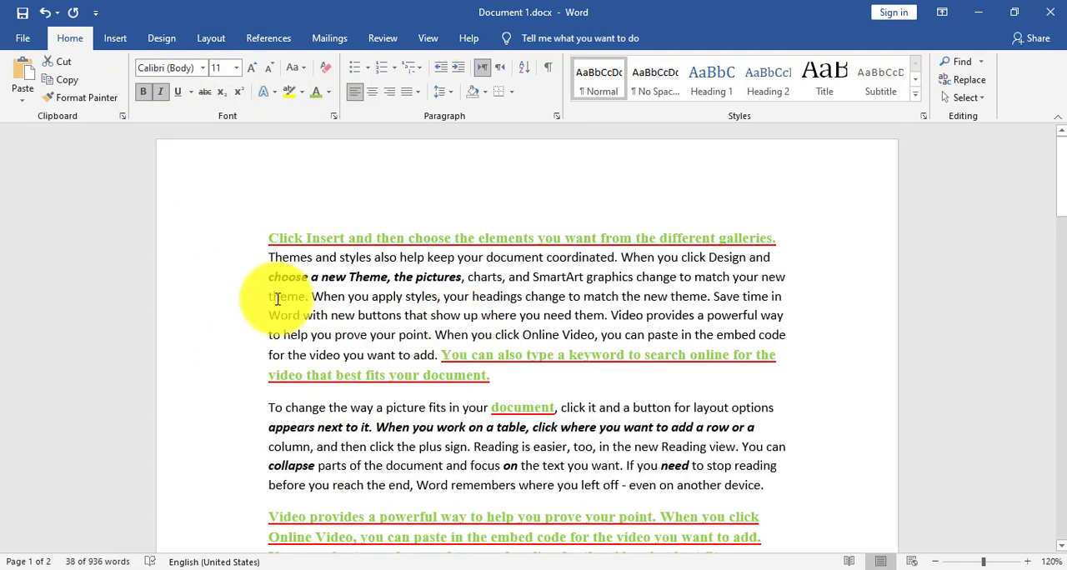
- Apply strikethrough to "When you apply styles, your headings change to match the new theme" and replace it with double strikethrough
left_click_drag(319, 296, 707, 300)
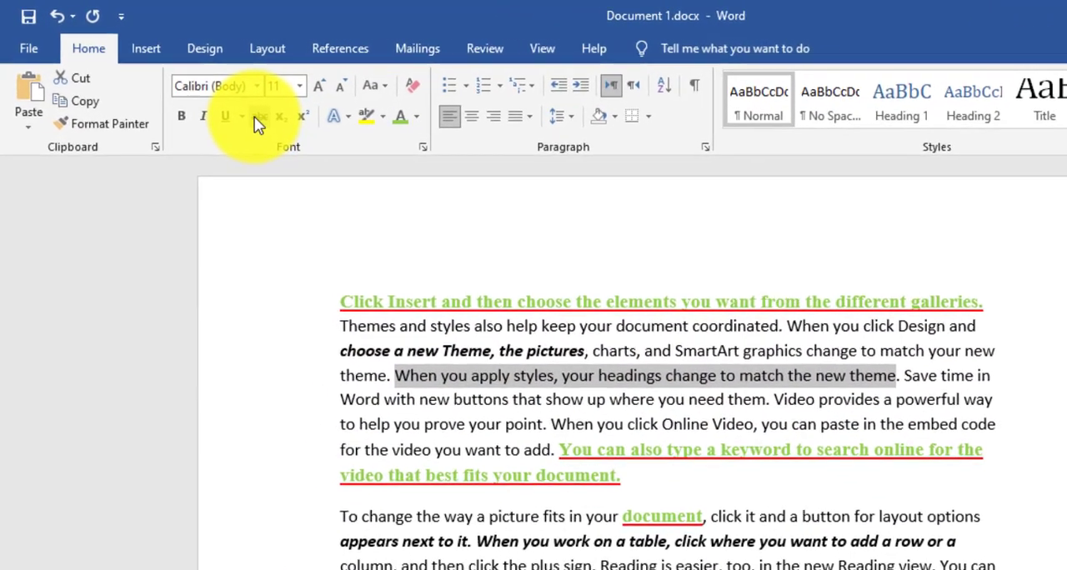
left_click(258, 117)
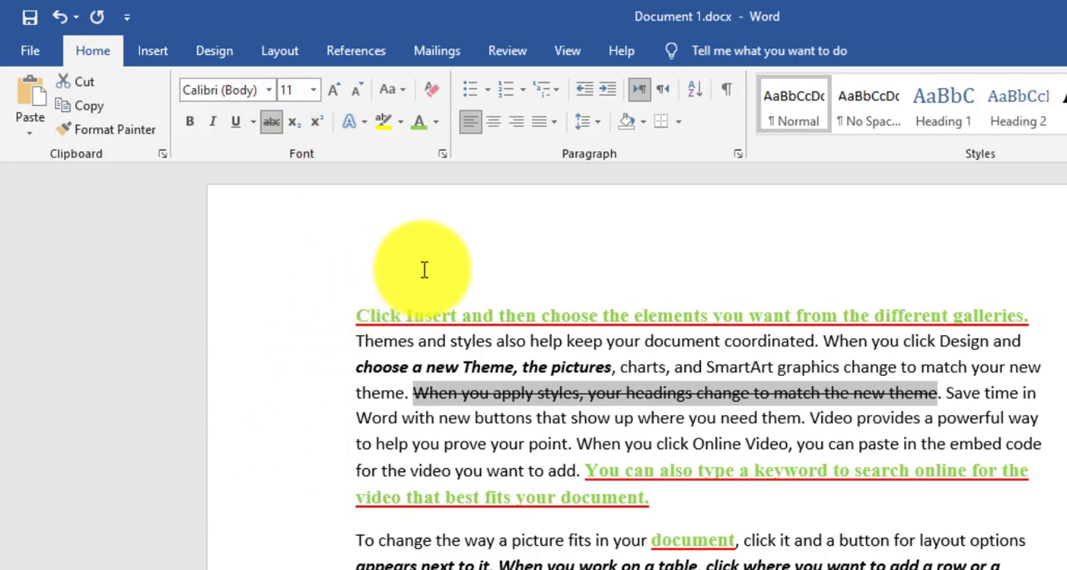
left_click(442, 155)
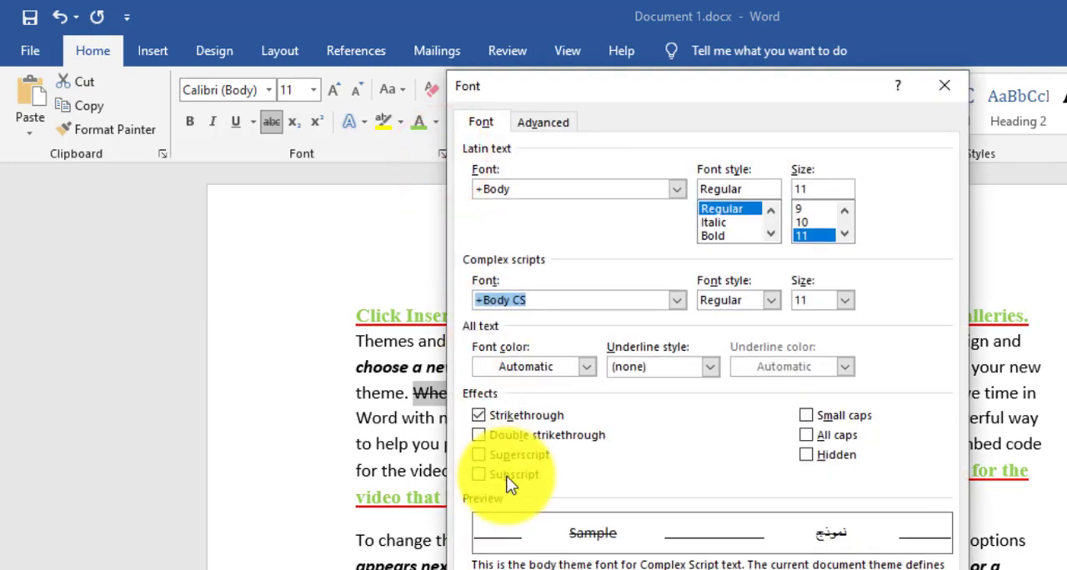
left_click(483, 433)
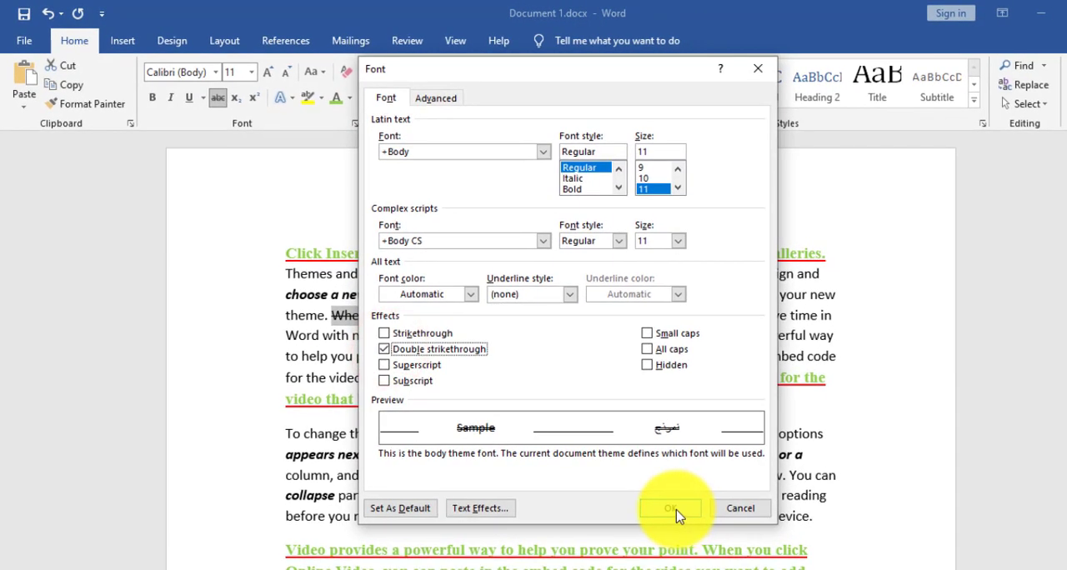
left_click(676, 509)
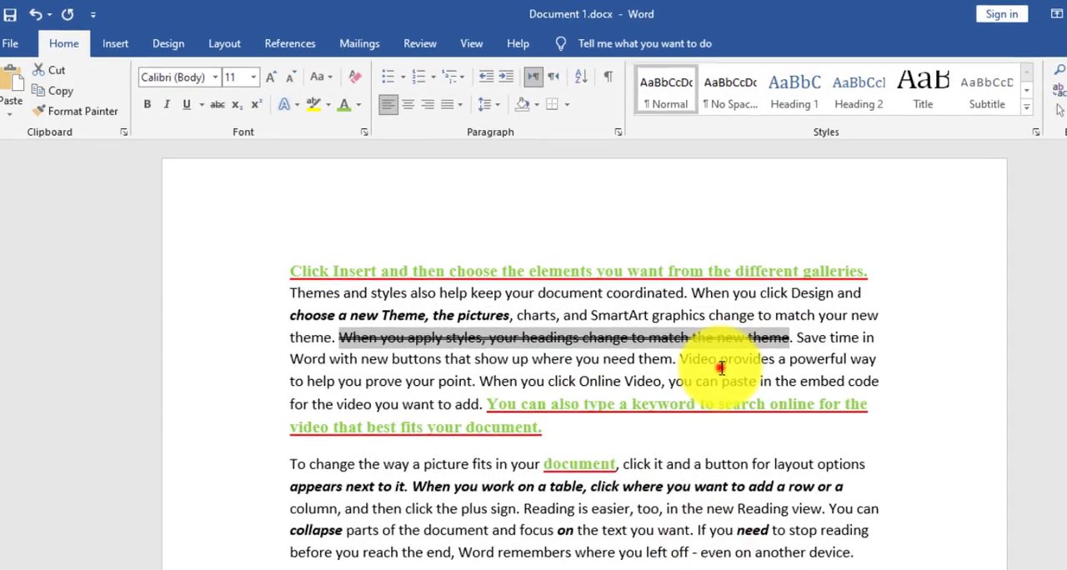
left_click(687, 335)
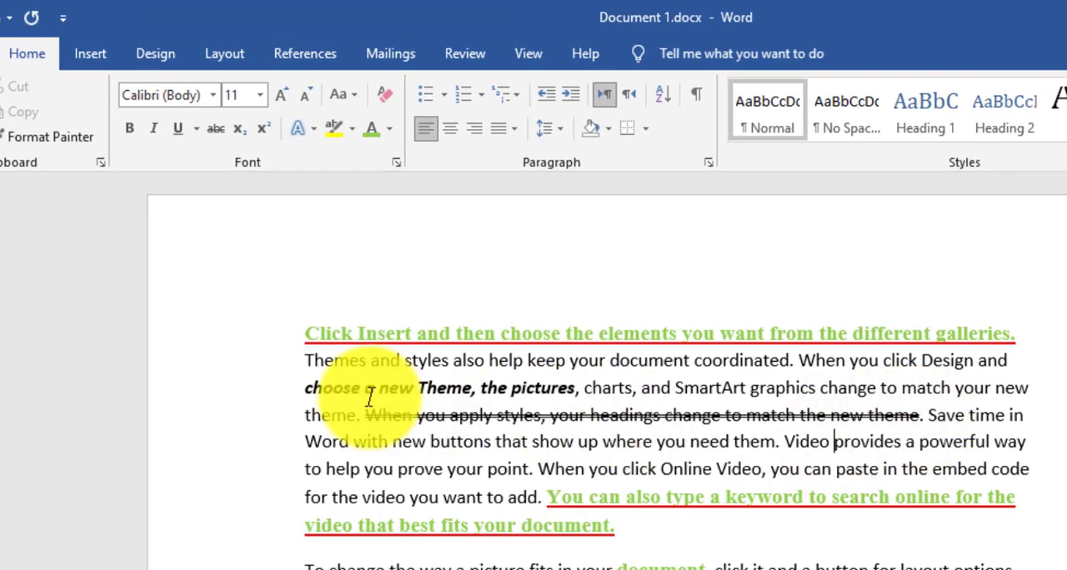
- Remove the double strikethrough from "When you apply styles, your headings change to match the new theme" and apply it again
left_click_drag(365, 414, 905, 409)
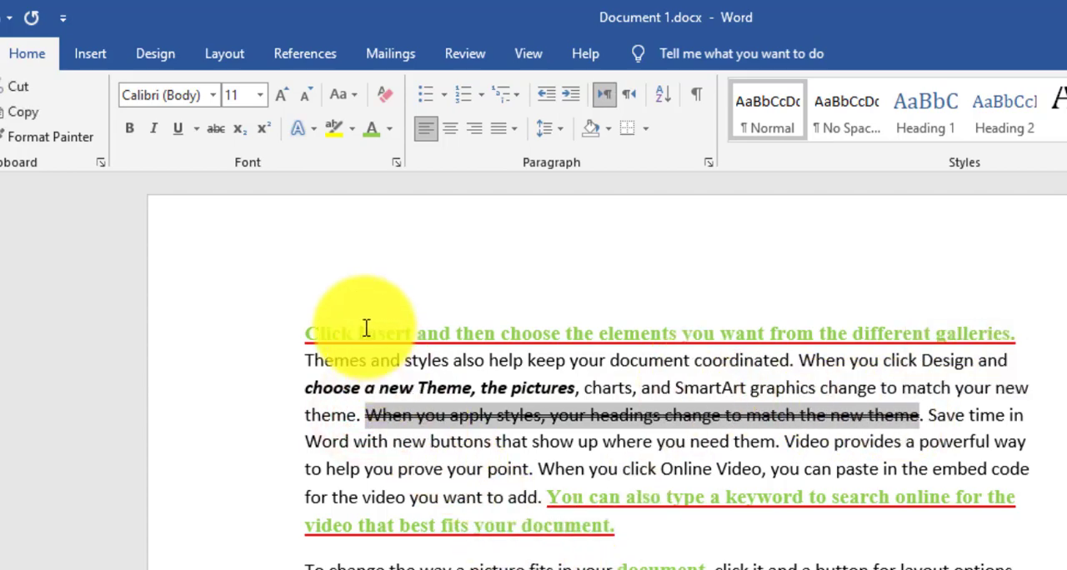
left_click(396, 165)
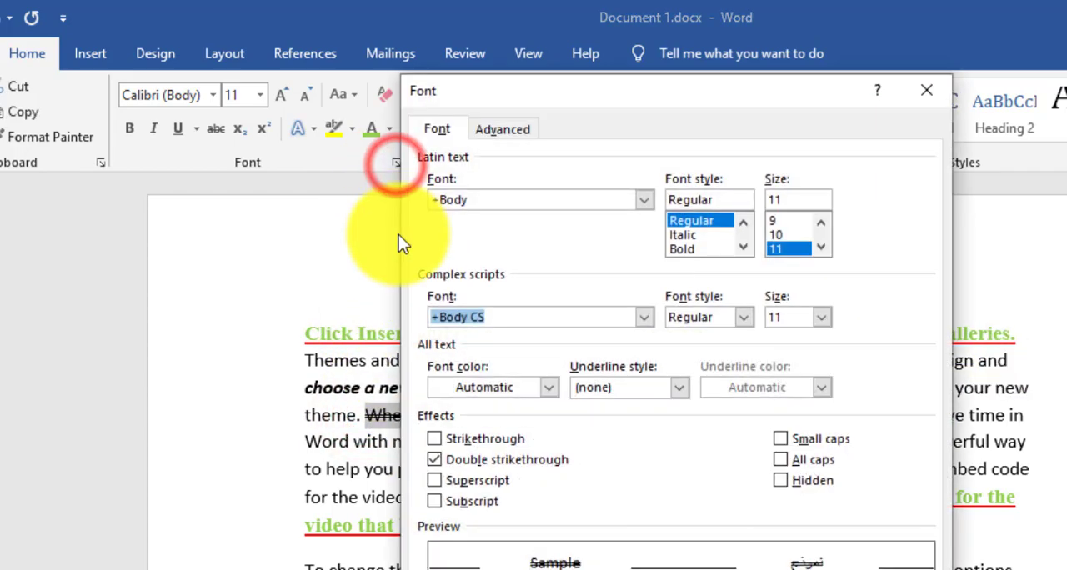
left_click(439, 463)
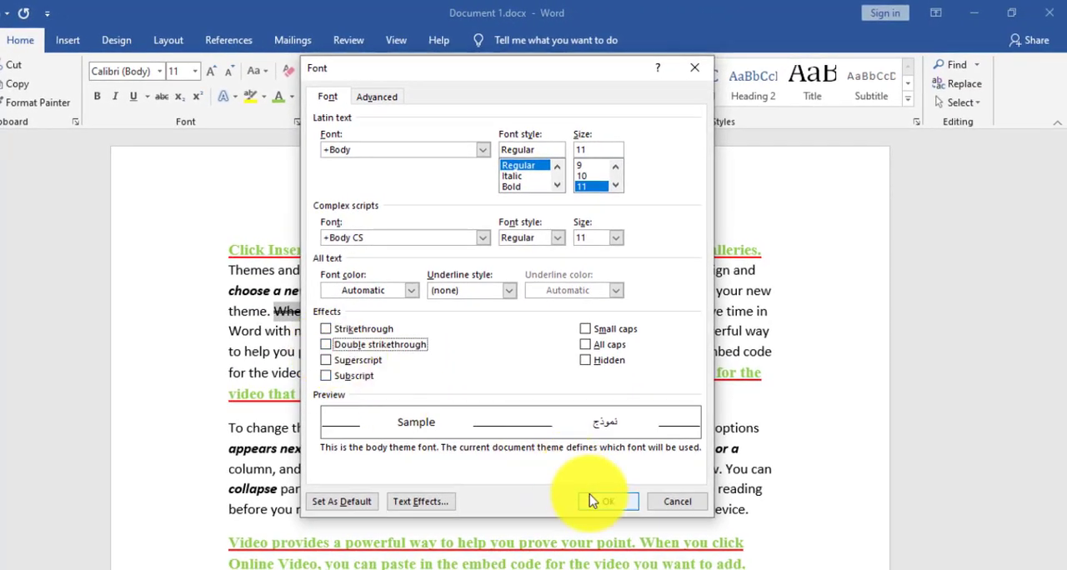
left_click(601, 501)
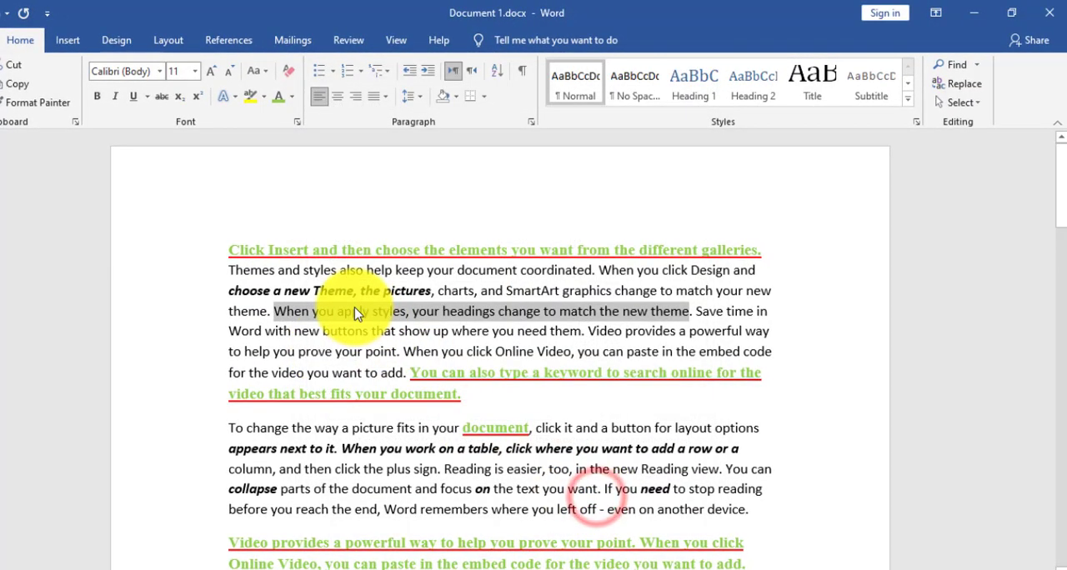
left_click(297, 122)
left_click(325, 344)
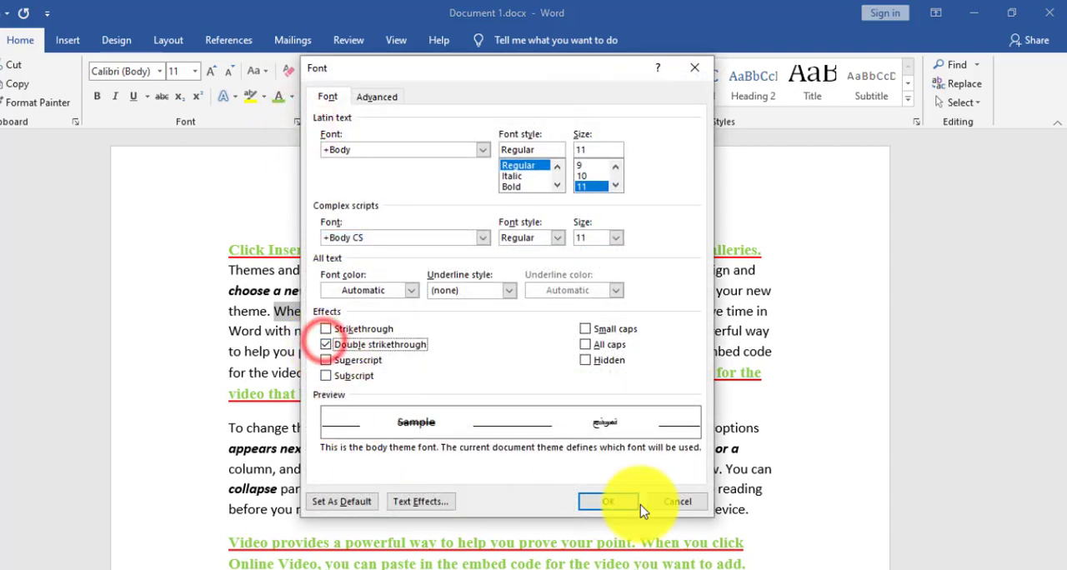
left_click(602, 501)
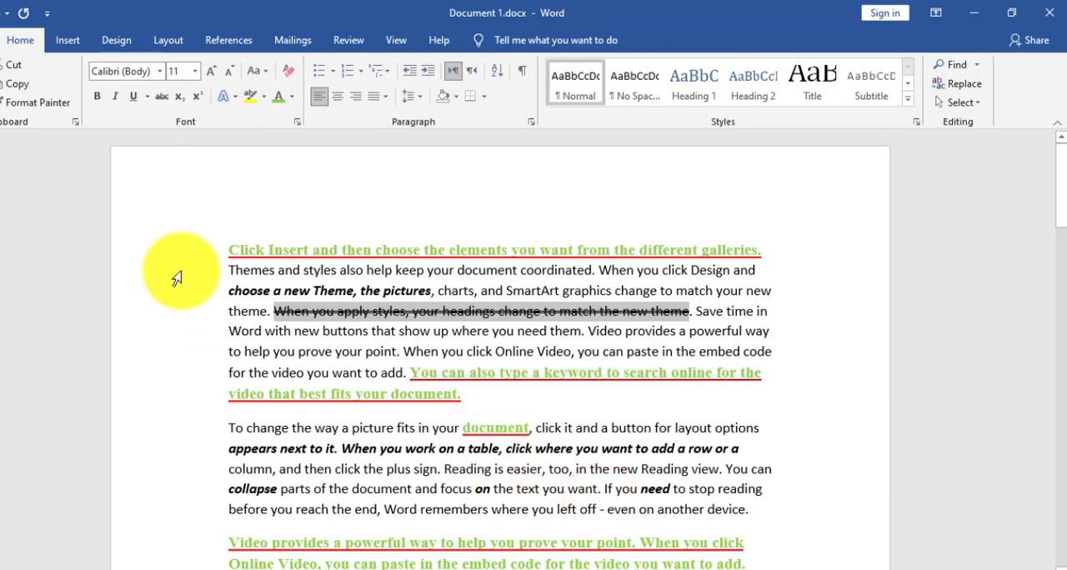
- Set the character spacing of "document" after "collapse parts of the" to Expanded by 1.8 pt
scroll(466, 437, "down", 2)
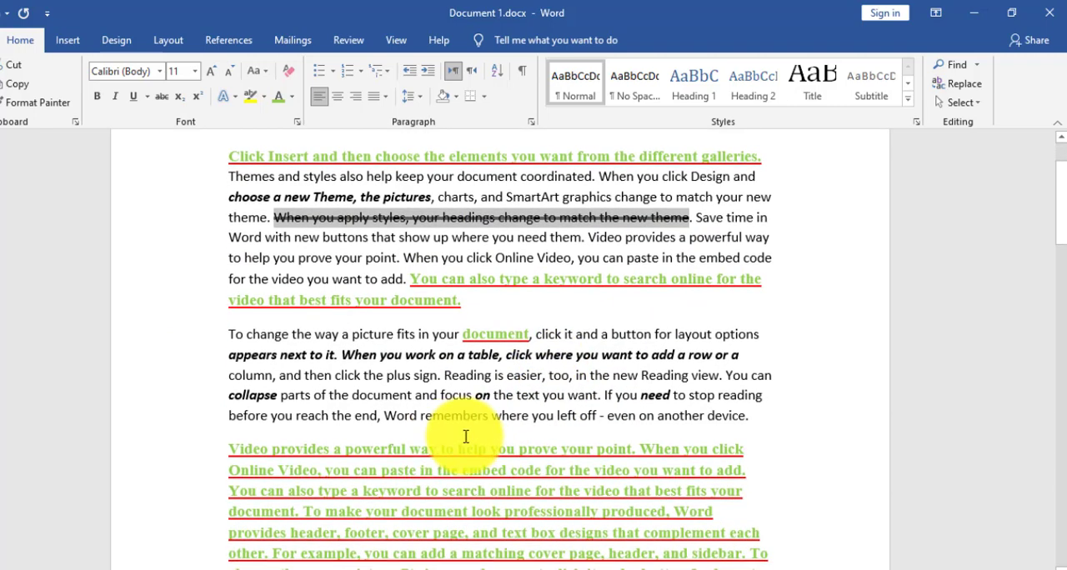
scroll(392, 409, "up", 2)
scroll(350, 408, "down", 2)
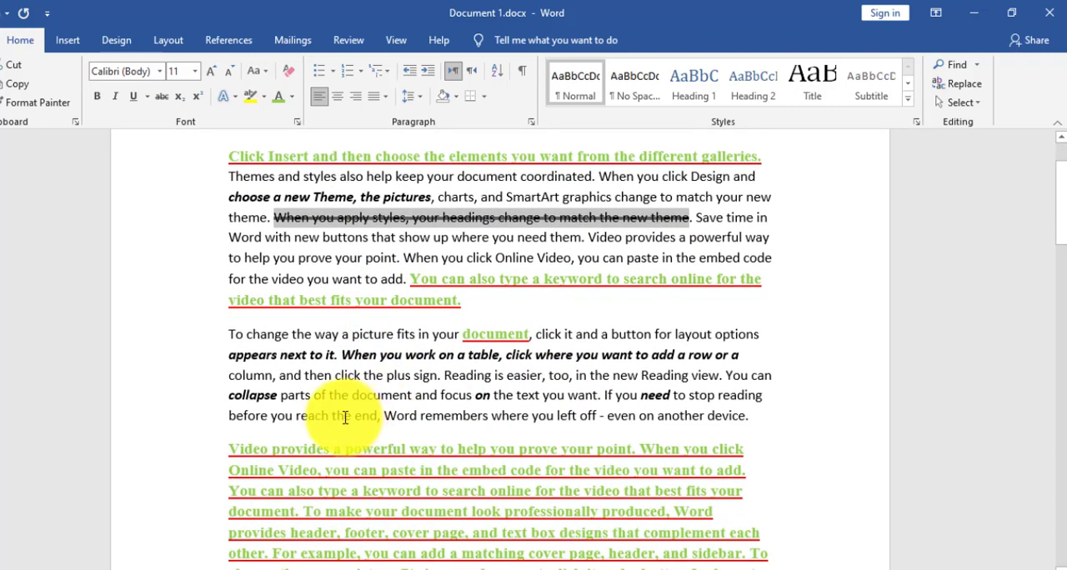
left_click(357, 397)
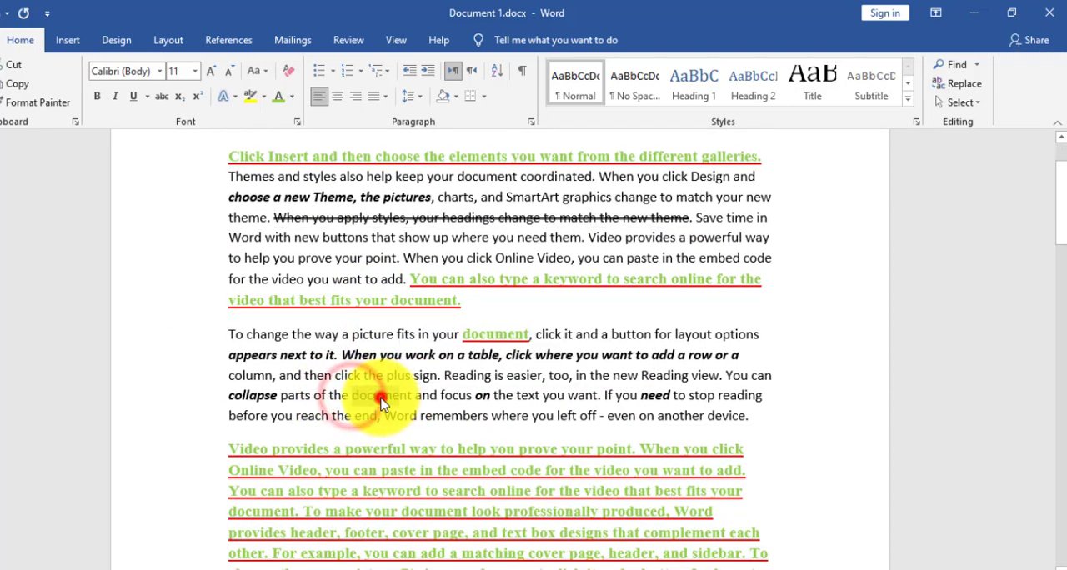
double_click(382, 397)
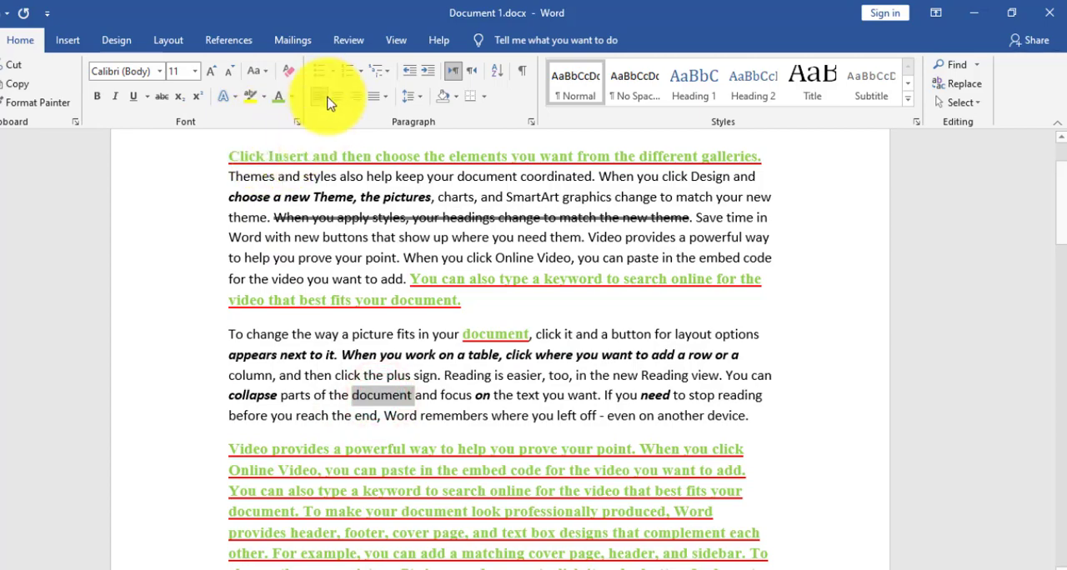
left_click(293, 123)
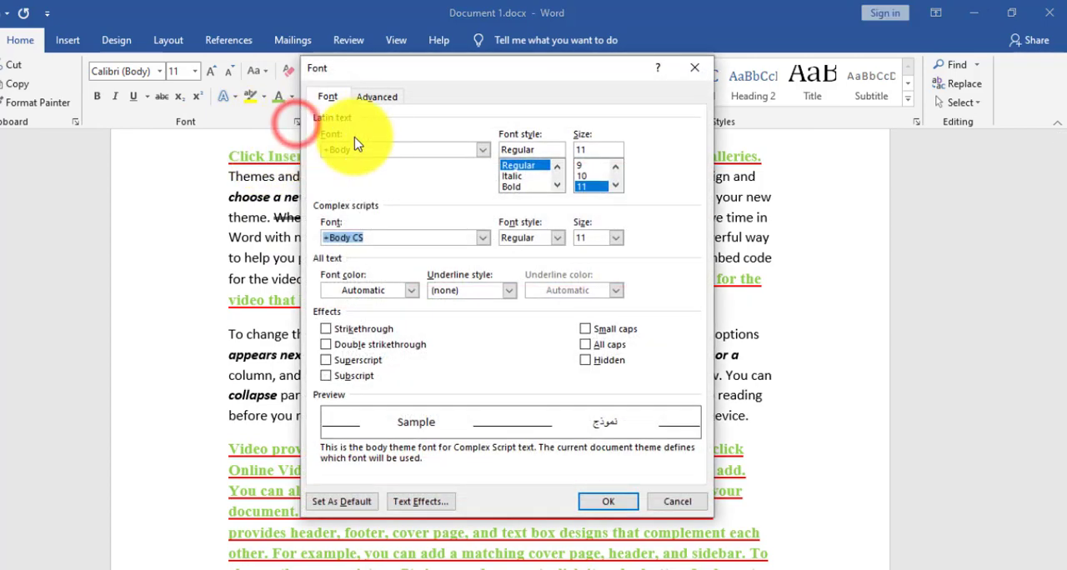
left_click(376, 97)
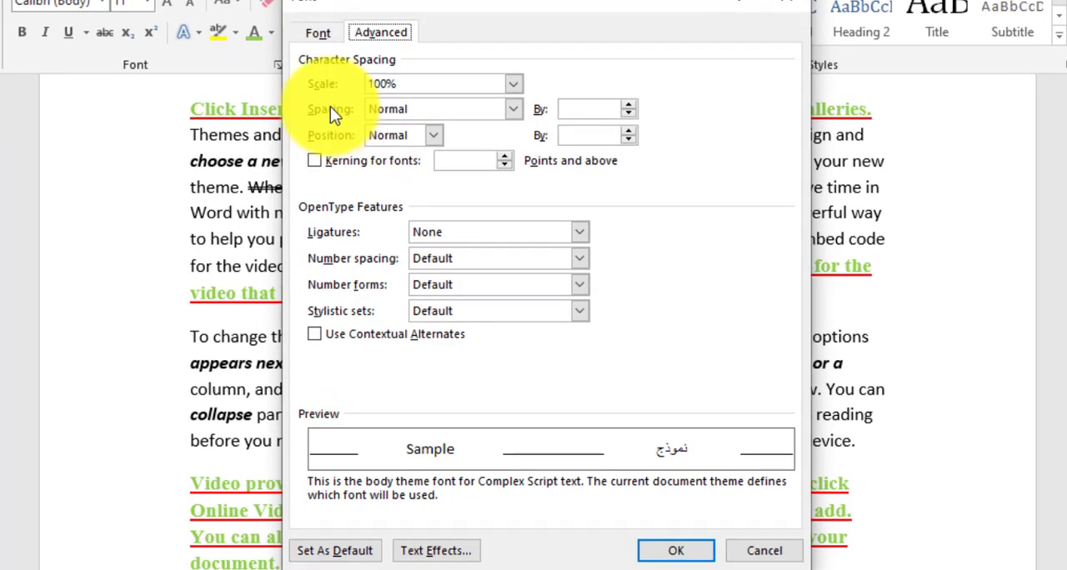
left_click(398, 109)
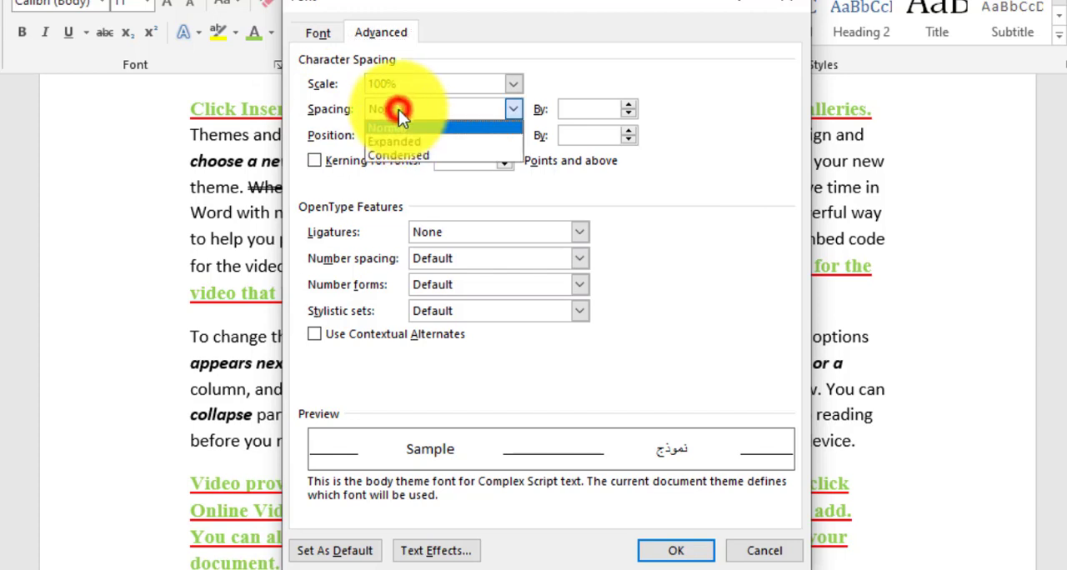
left_click(398, 137)
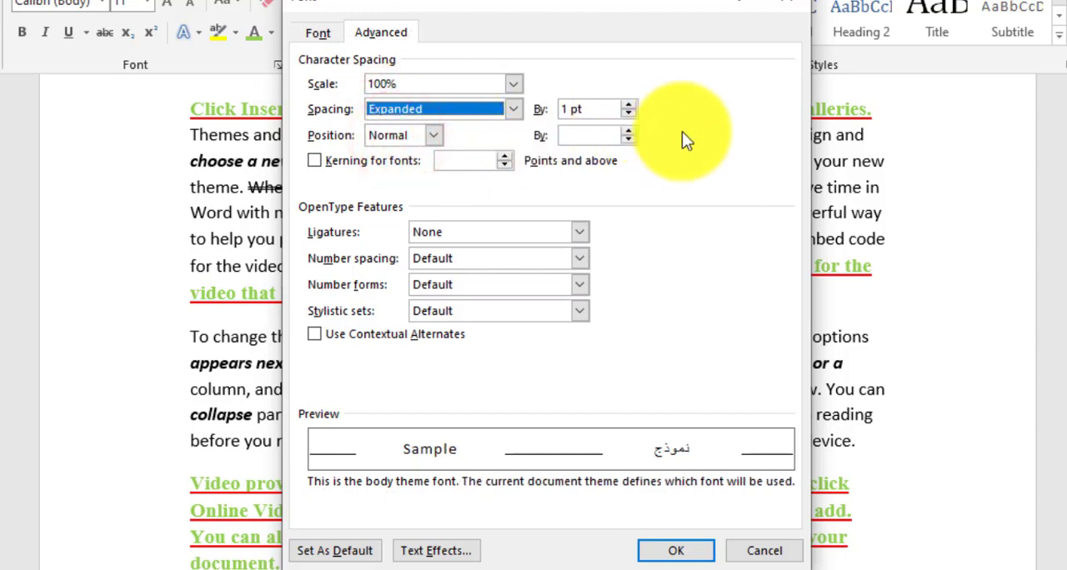
left_click(627, 105)
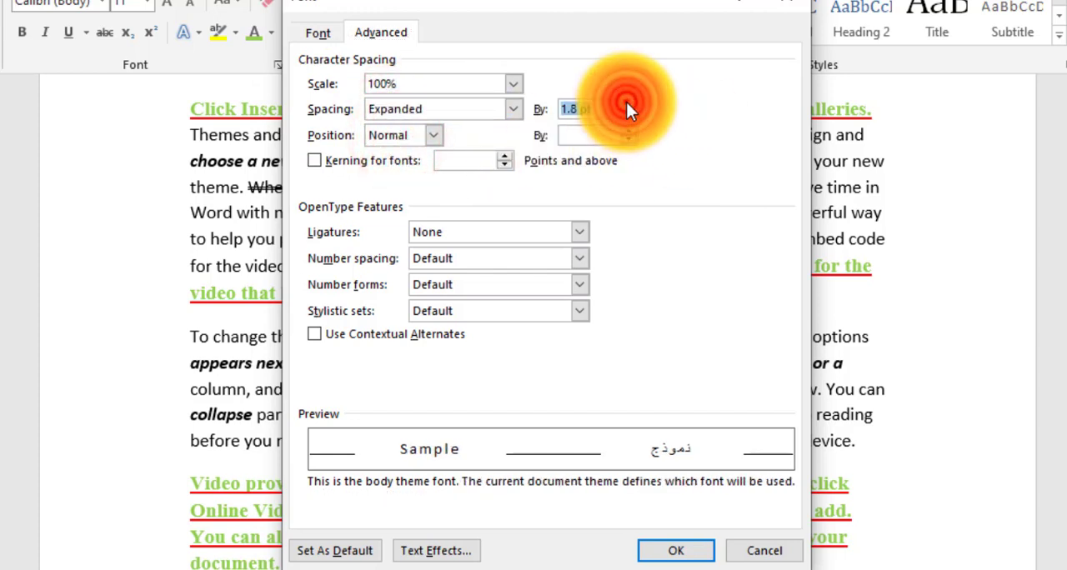
left_click(672, 547)
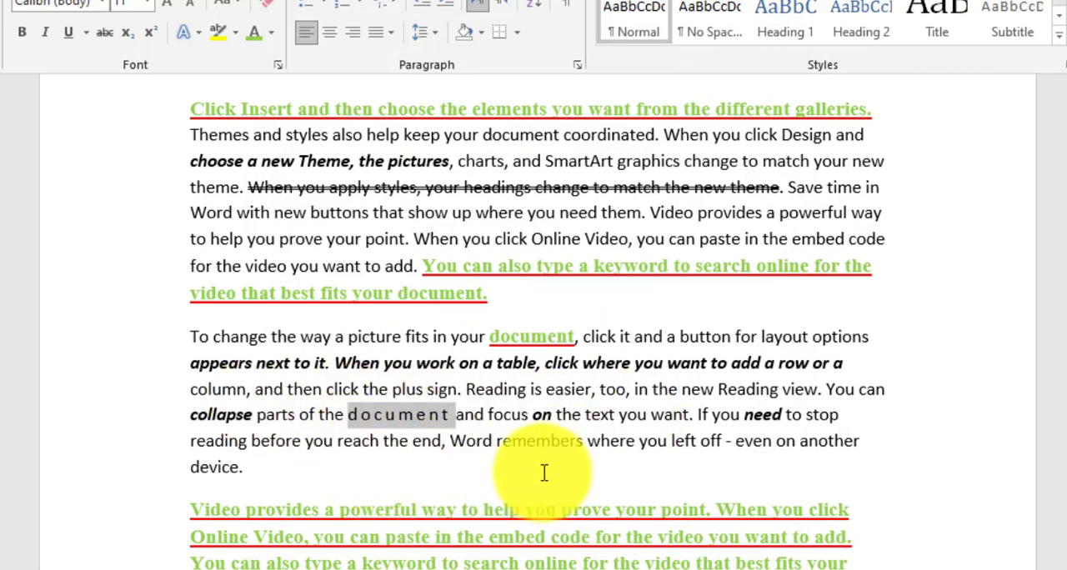
- Set the character spacing of "remembers" in the second paragraph to Condensed by 1.5 pt
double_click(517, 440)
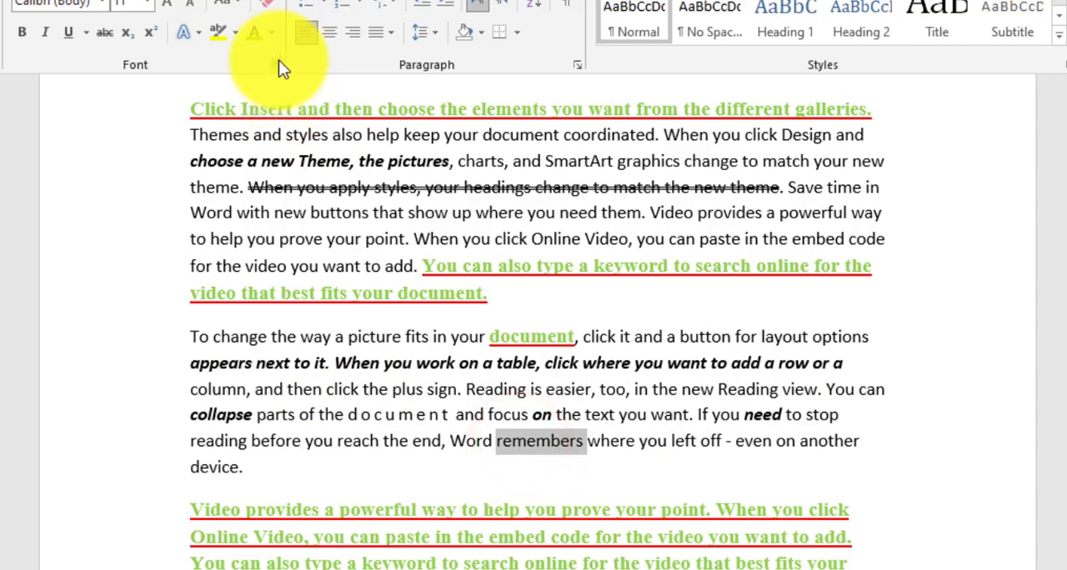
left_click(277, 64)
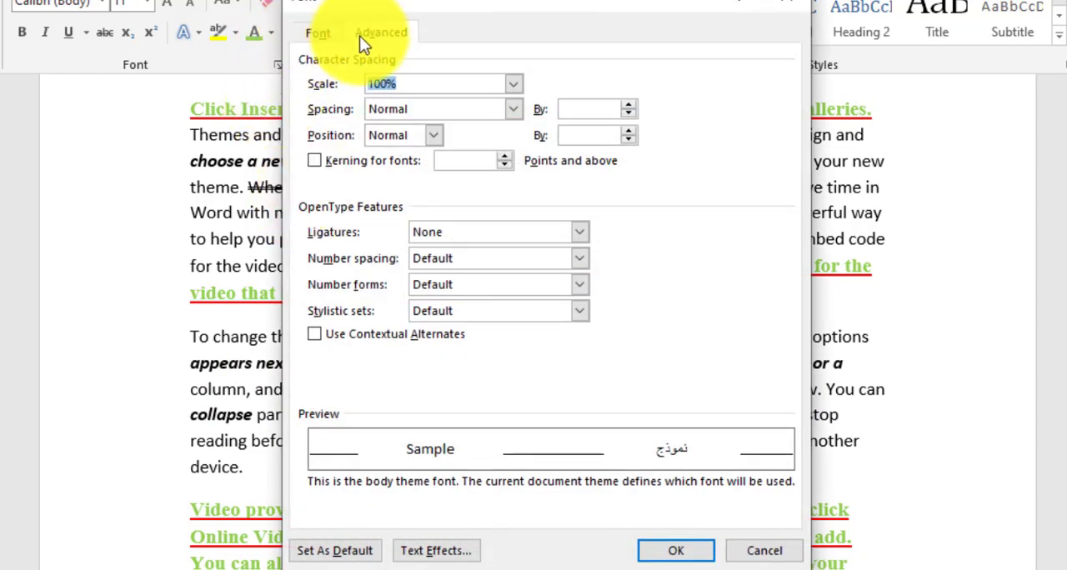
left_click(384, 110)
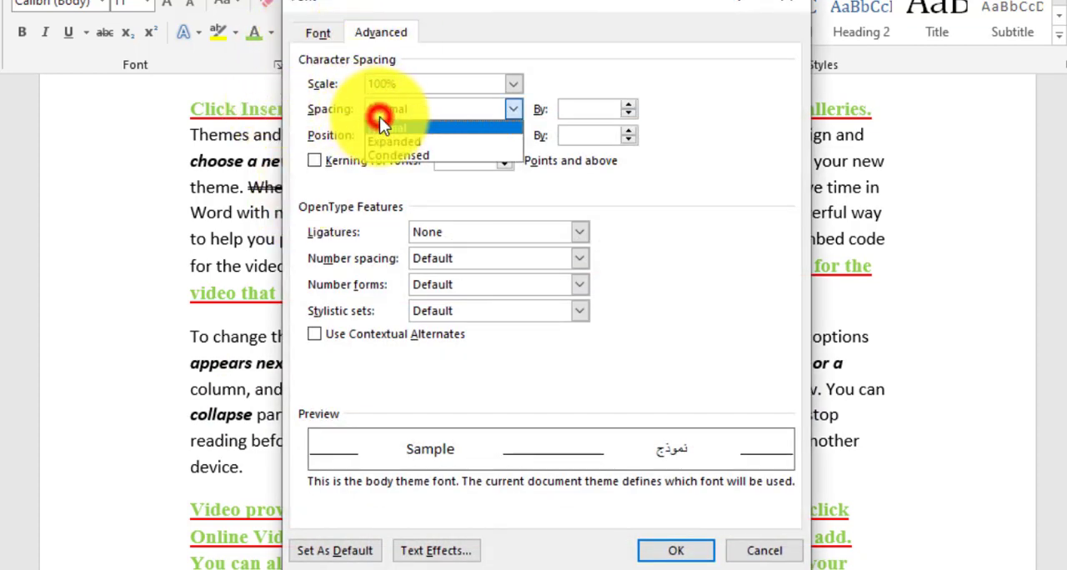
left_click(408, 157)
left_click(564, 110)
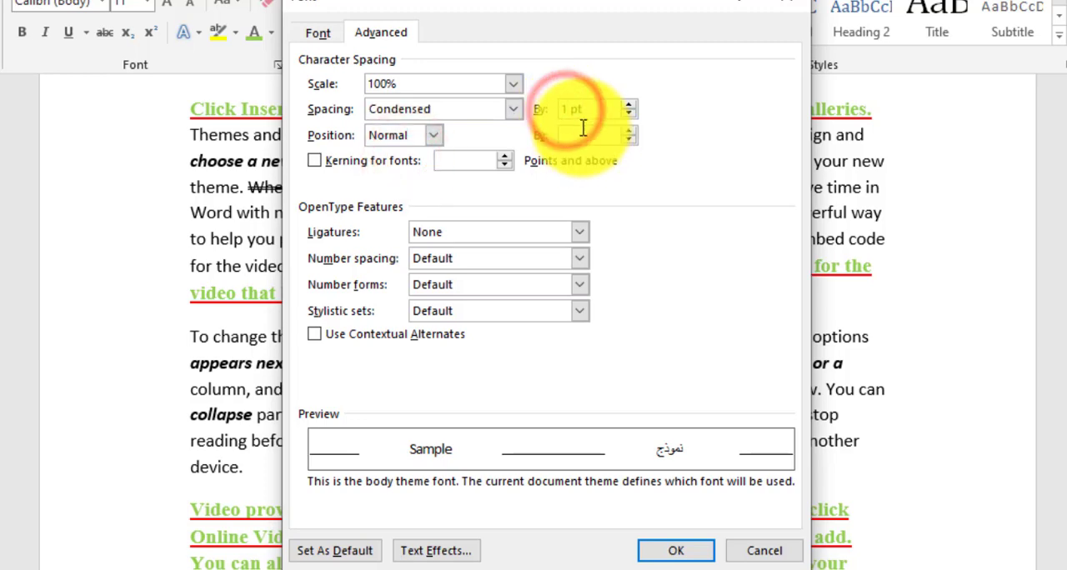
type(".5")
left_click(667, 557)
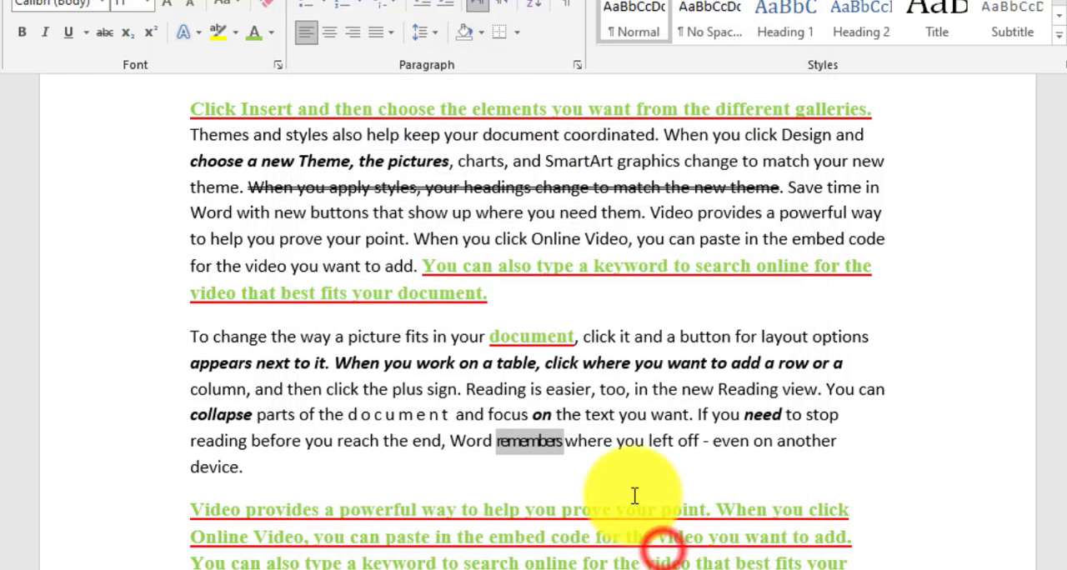
left_click(525, 459)
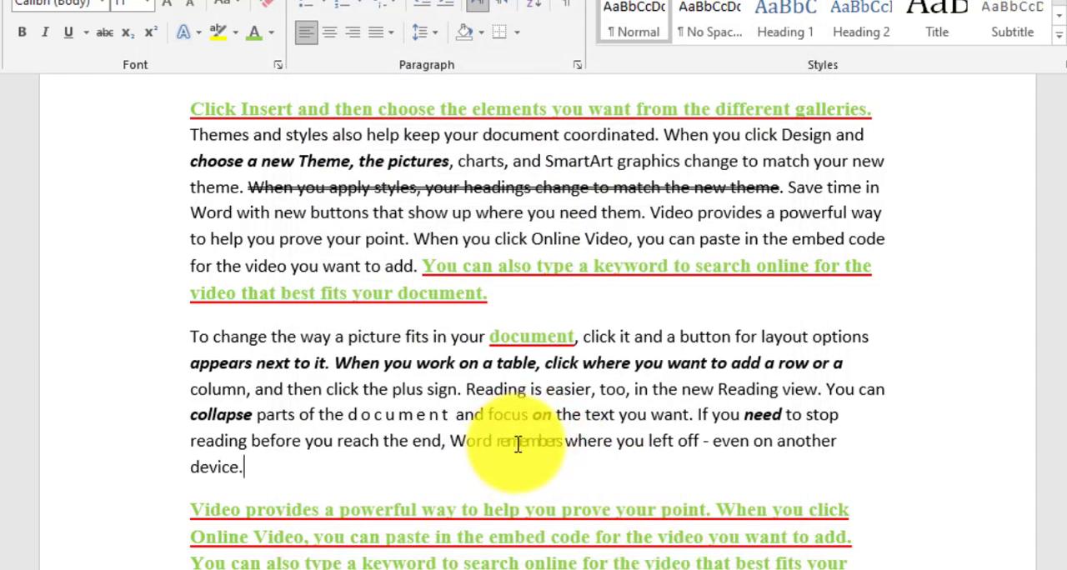
- Set the character position of "reach" in "reading before you reach the end" to Raised by 3 pt
double_click(796, 442)
double_click(359, 441)
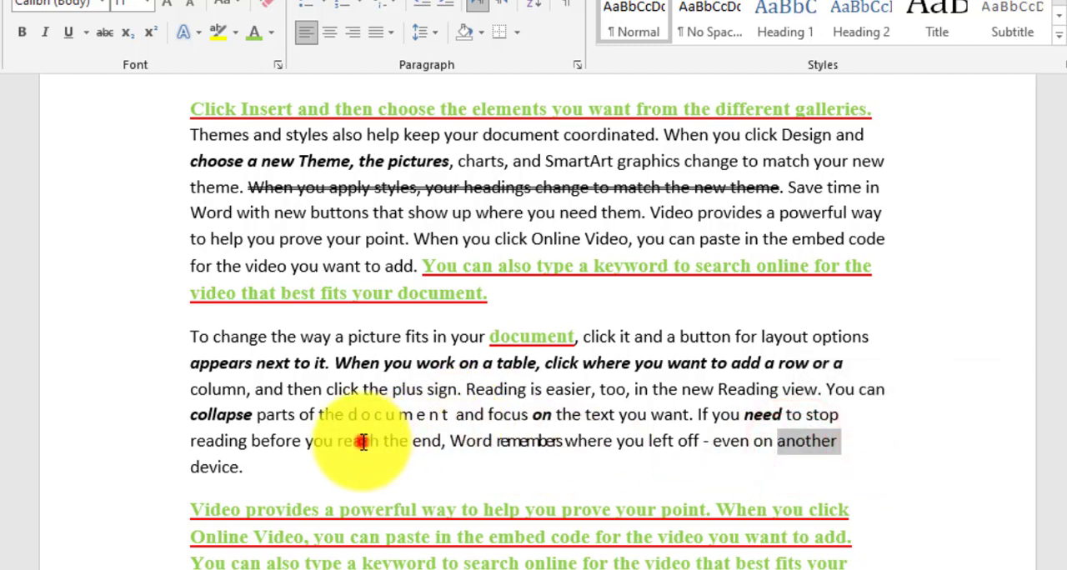
left_click(278, 65)
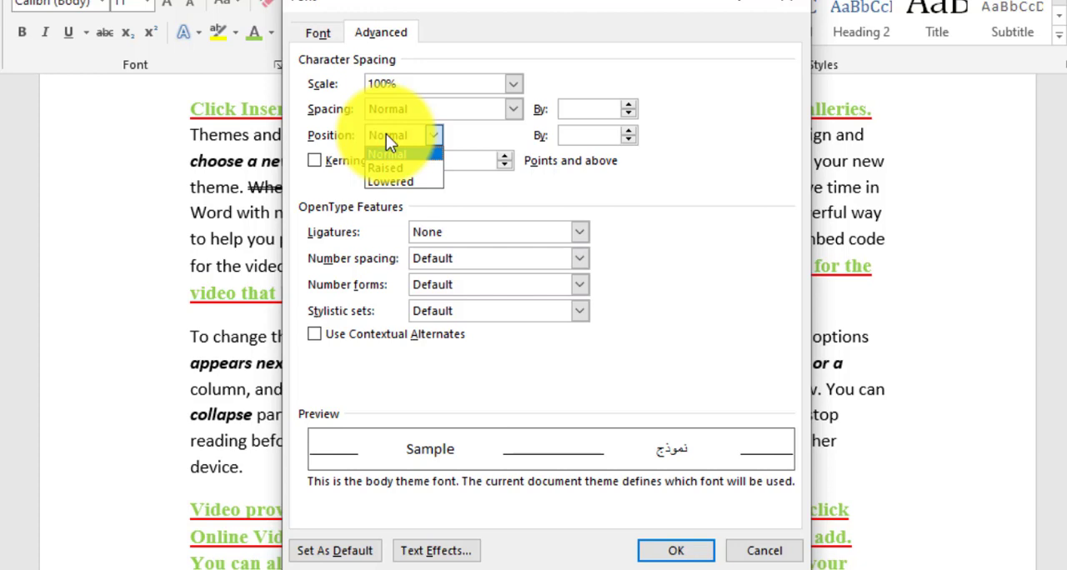
left_click(388, 166)
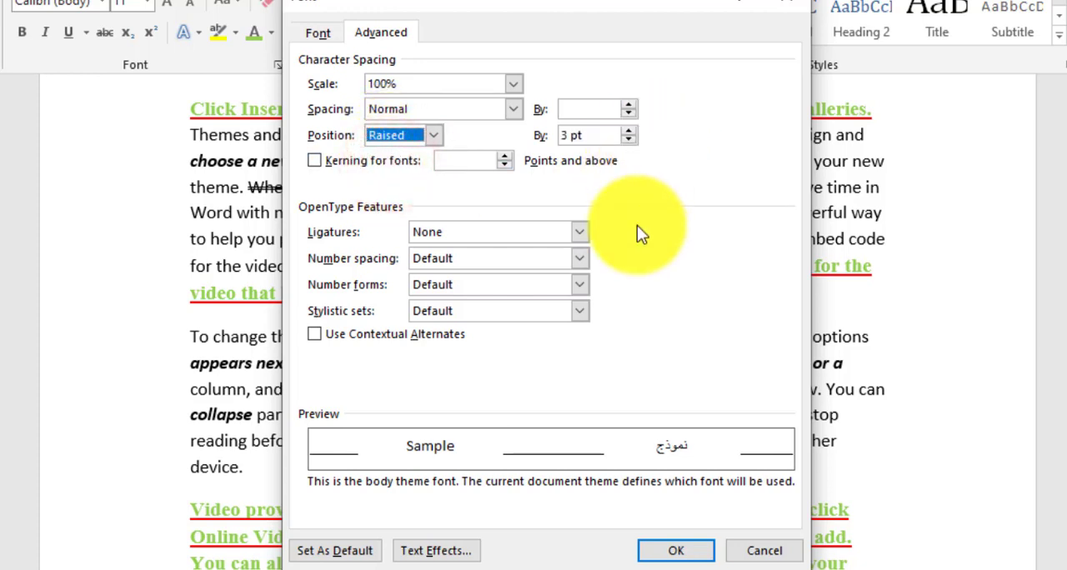
left_click(665, 552)
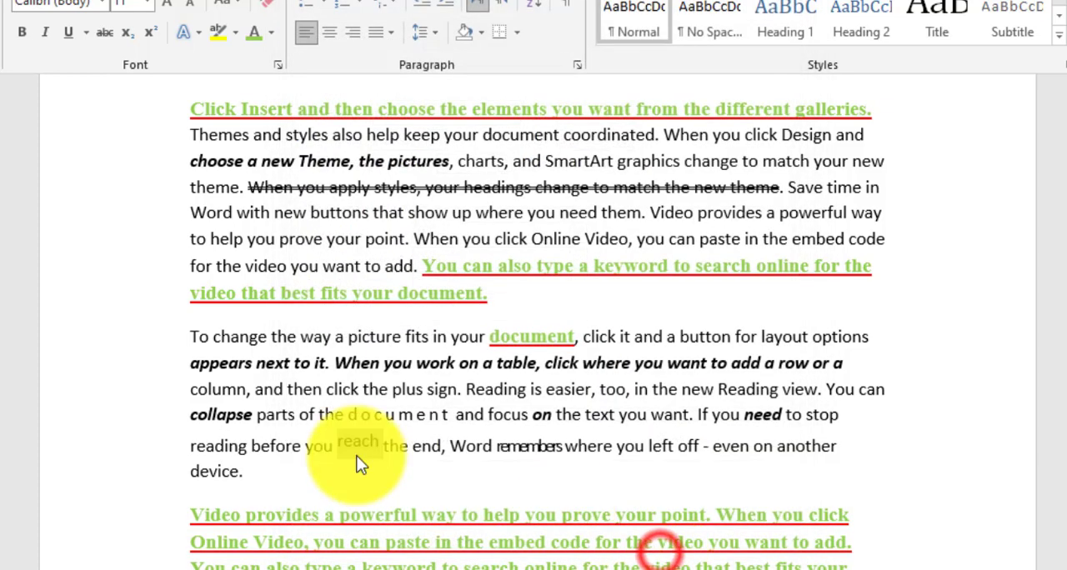
left_click(274, 436)
left_click(346, 442)
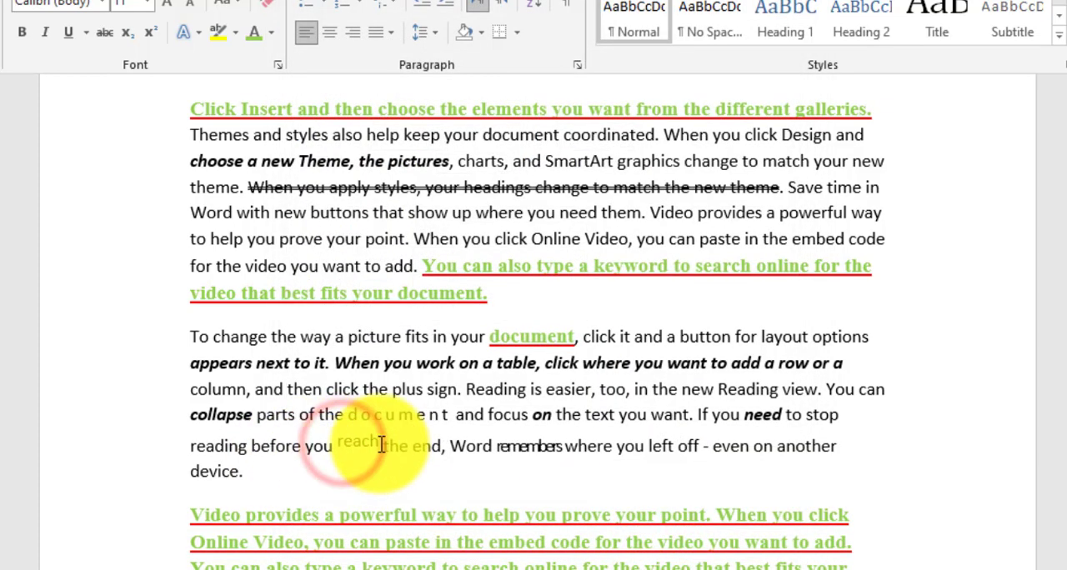
- Set the character position of "end" in "reading before you reach the end" to Lowered by 3 pt
double_click(417, 446)
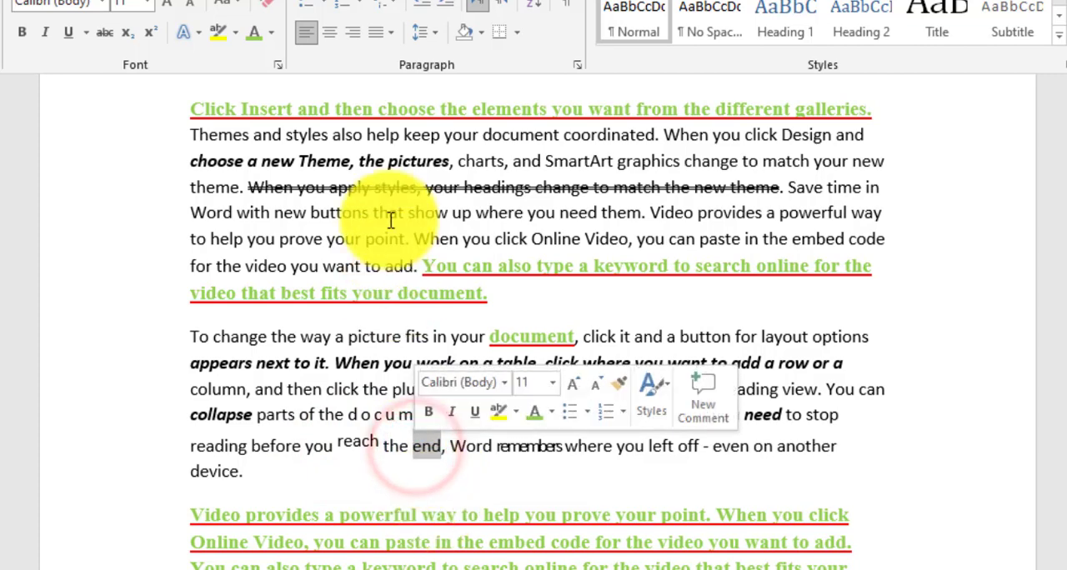
left_click(276, 66)
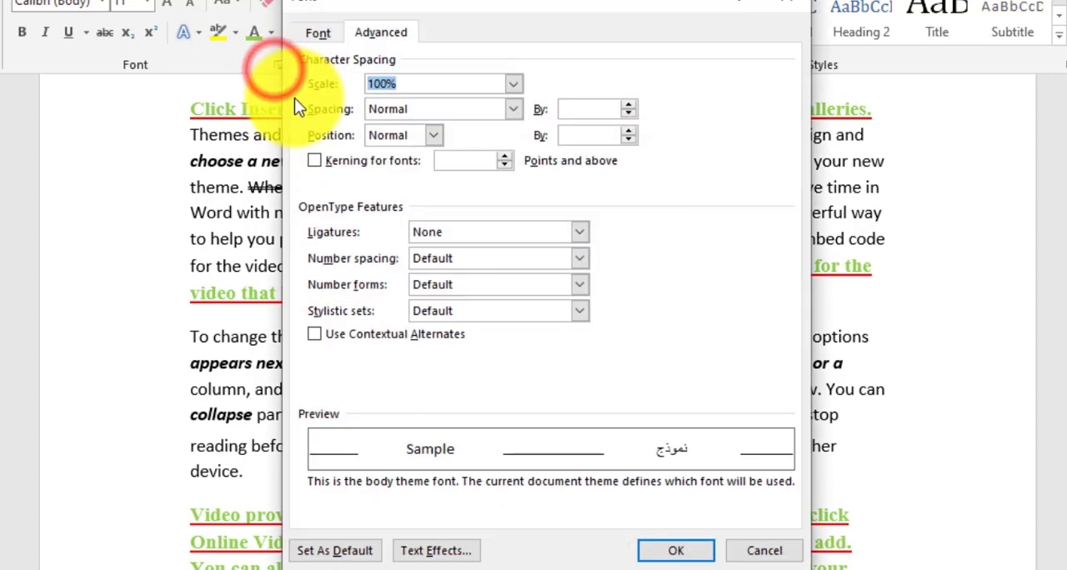
left_click(394, 110)
left_click(386, 127)
left_click(402, 135)
left_click(387, 180)
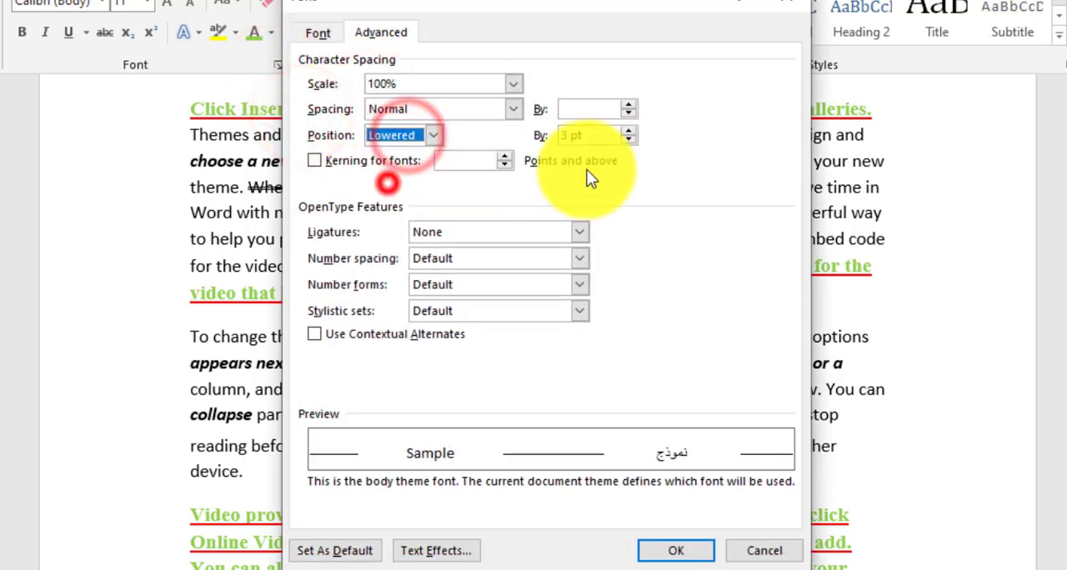
left_click(675, 550)
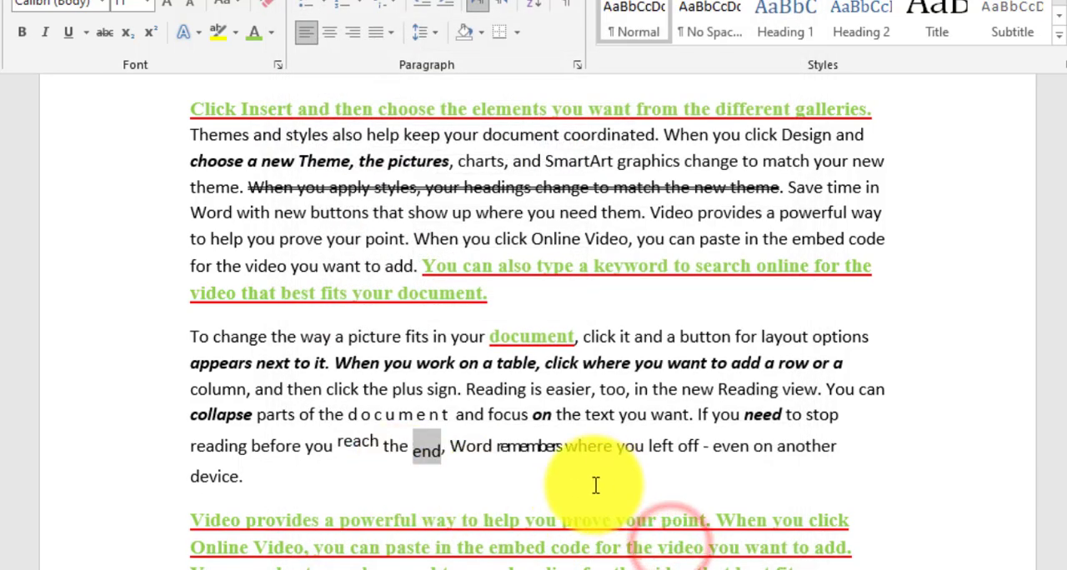